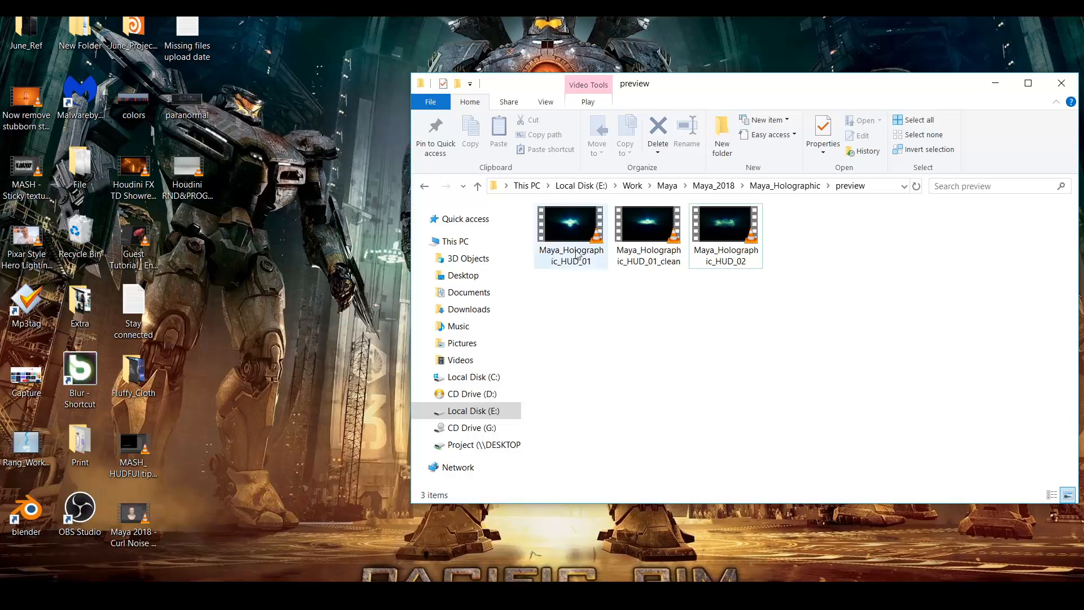
# - Play the preview videos Maya_Holographic_HUD_02 and Maya_Holographic_HUD_01_clean, closing each one after viewing
pyautogui.click(736, 238)
pyautogui.doubleClick(737, 239)
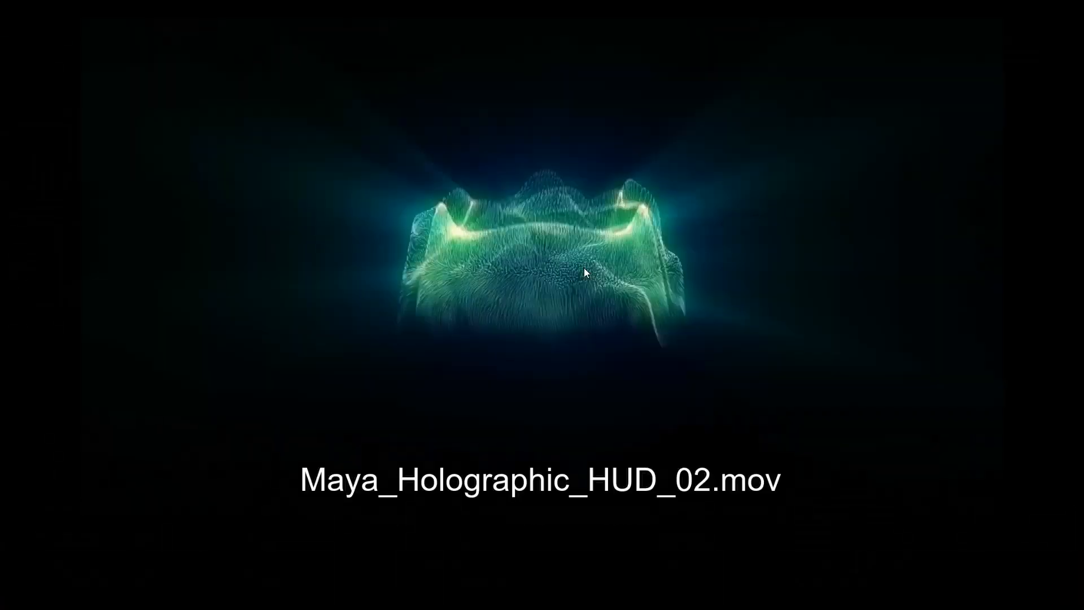
pyautogui.doubleClick(722, 223)
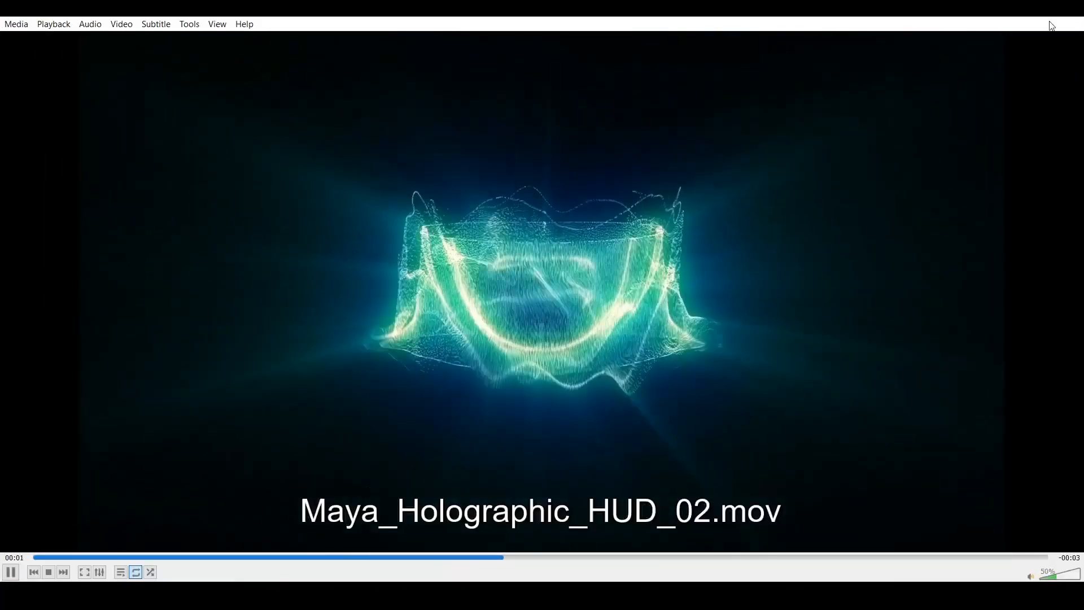
pyautogui.click(1068, 9)
pyautogui.doubleClick(628, 236)
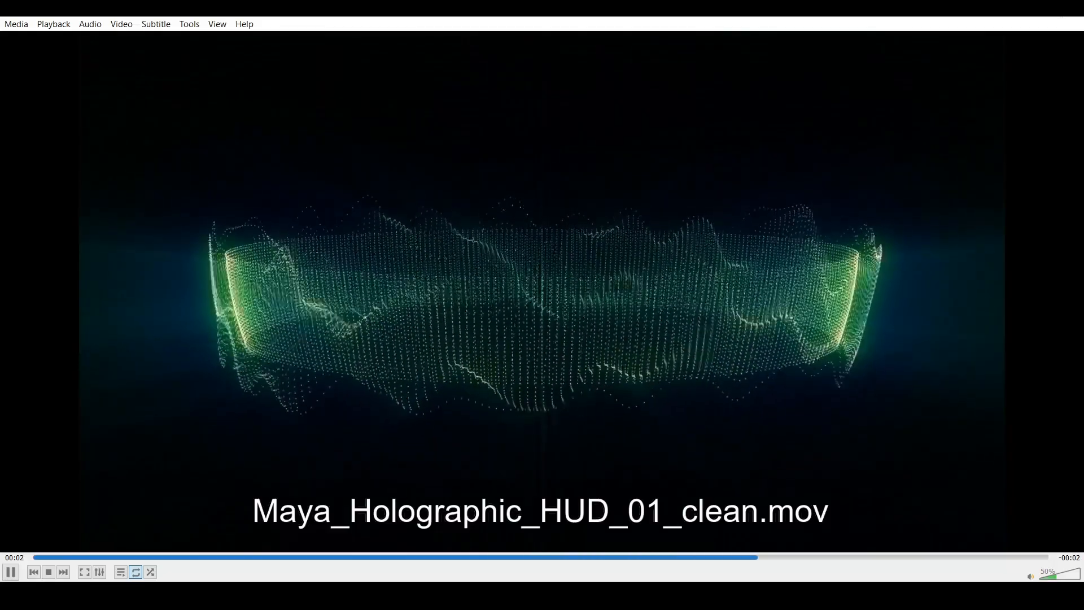
pyautogui.click(1071, 9)
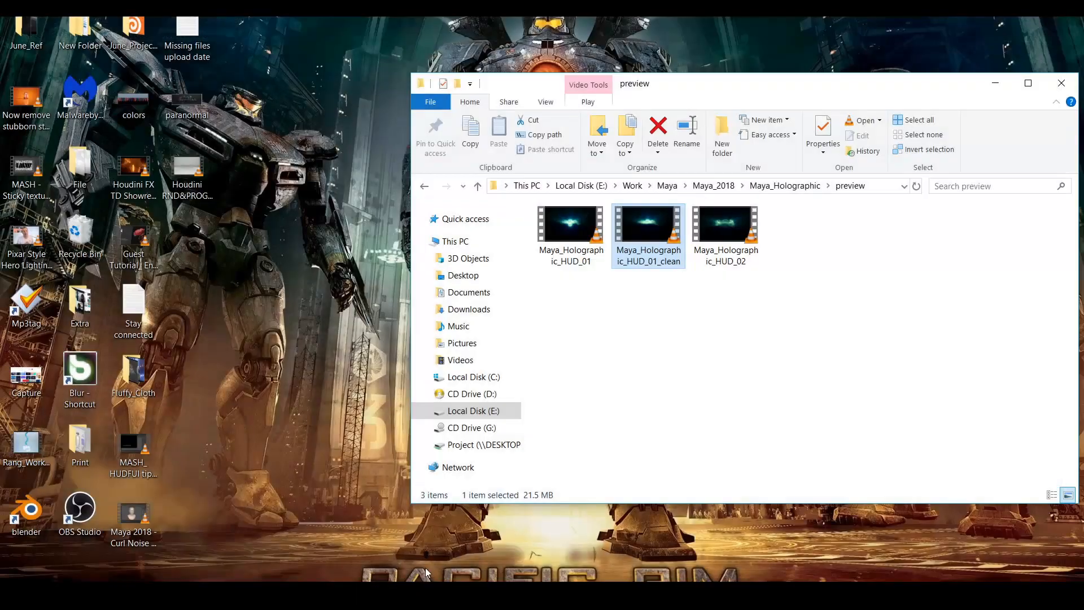
# - Switch to Maya and rename the Batman bust mesh to batman1
pyautogui.click(439, 593)
pyautogui.click(516, 536)
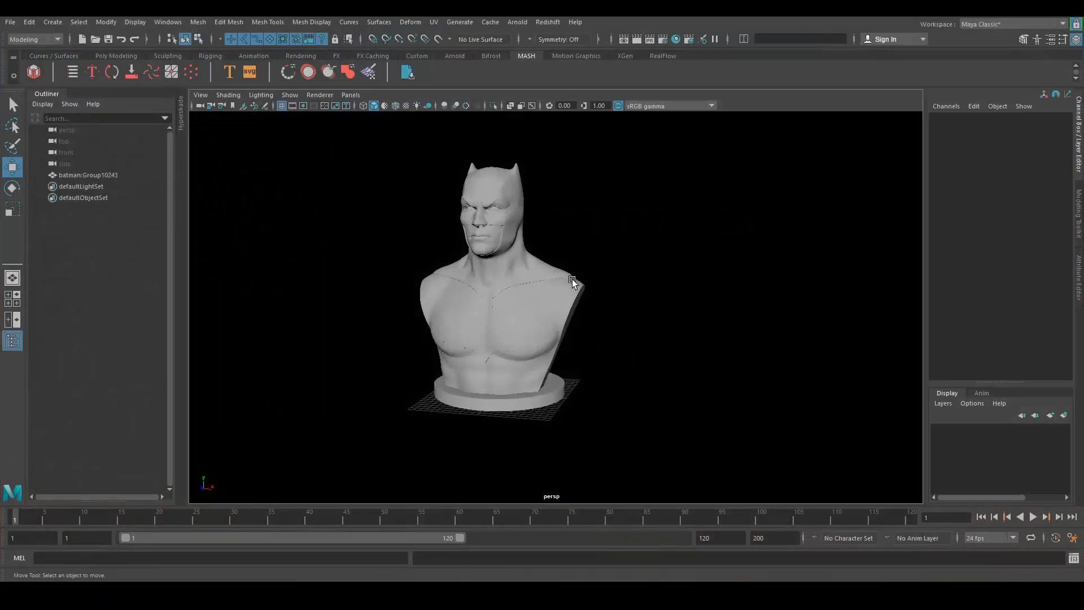
pyautogui.keyDown('alt'); pyautogui.moveTo(694, 320); pyautogui.dragTo(655, 350); pyautogui.keyUp('alt')
pyautogui.click(105, 175)
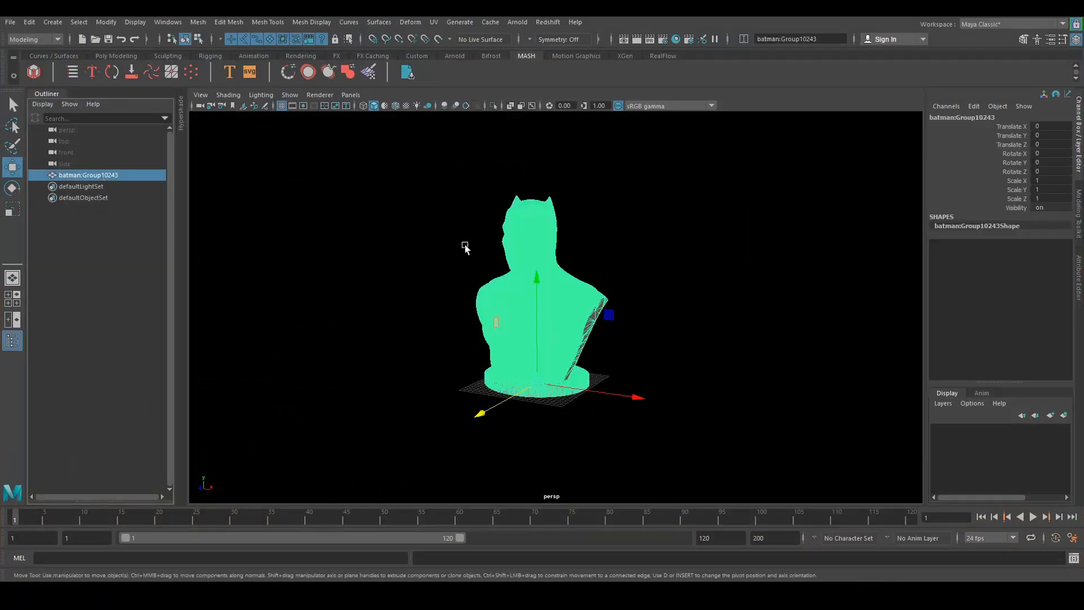
pyautogui.doubleClick(116, 175)
pyautogui.moveTo(83, 175); pyautogui.dragTo(175, 176)
pyautogui.write('1')
pyautogui.press('Return')
pyautogui.click(119, 256)
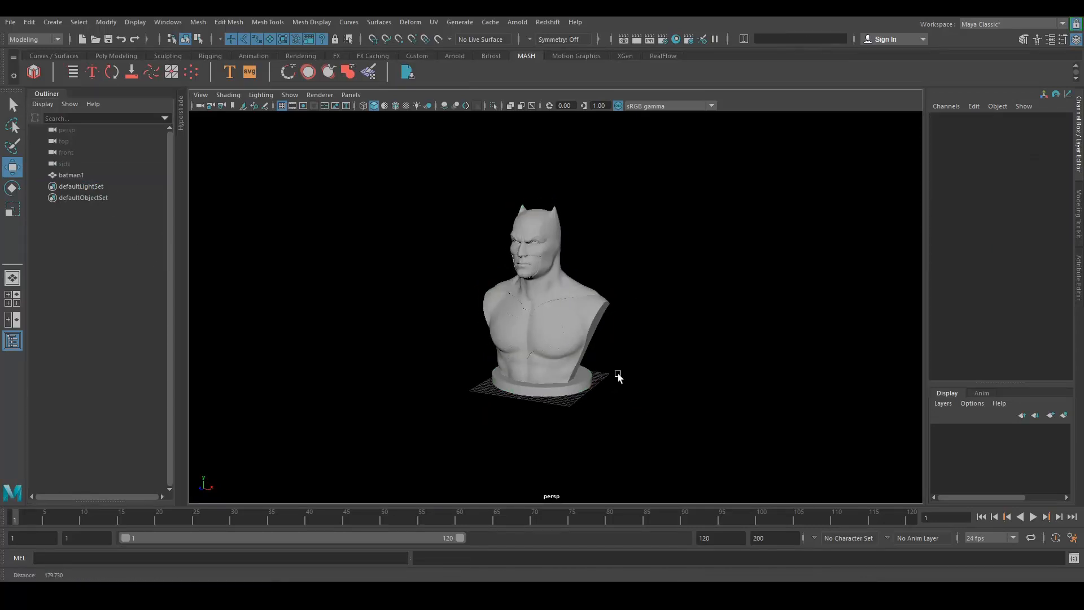
# - Create a polygon cube at the origin and scale it uniformly to about 32
pyautogui.keyDown('alt'); pyautogui.moveTo(618, 377); pyautogui.dragTo(592, 368); pyautogui.keyUp('alt')
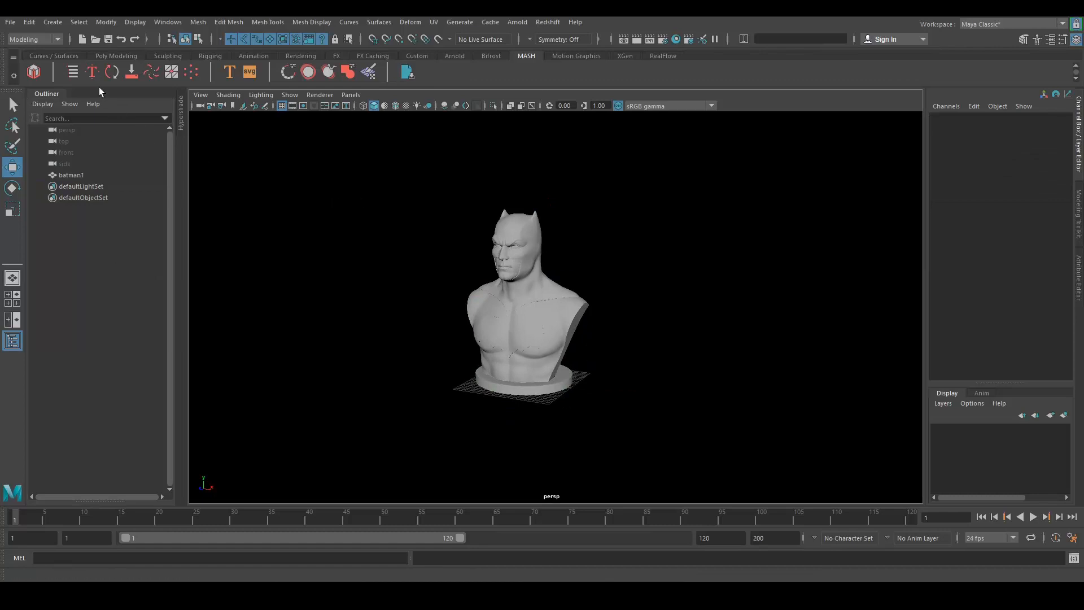
pyautogui.click(104, 55)
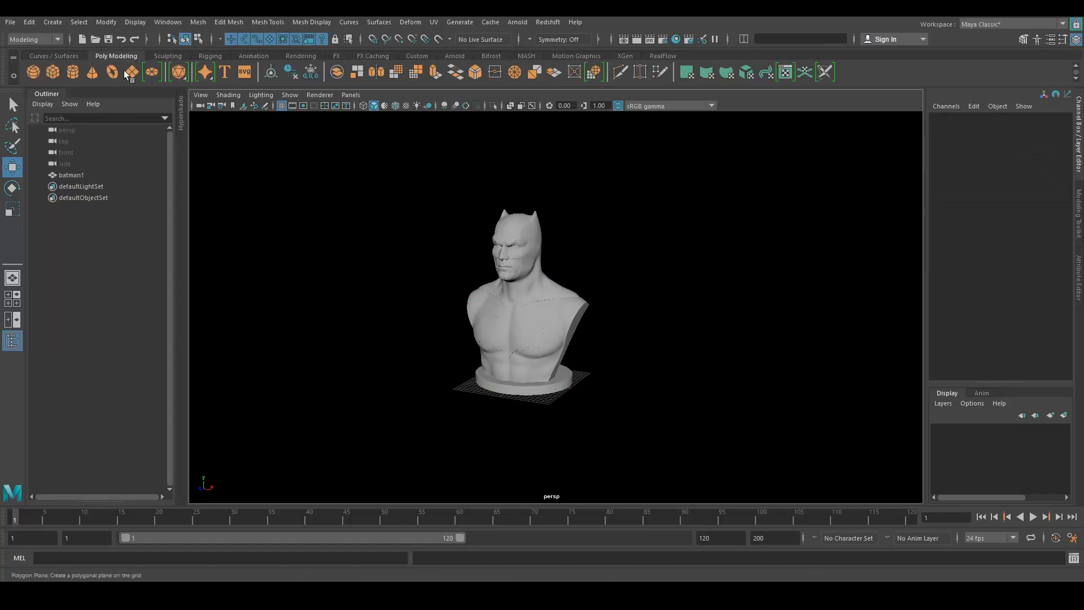
pyautogui.click(51, 72)
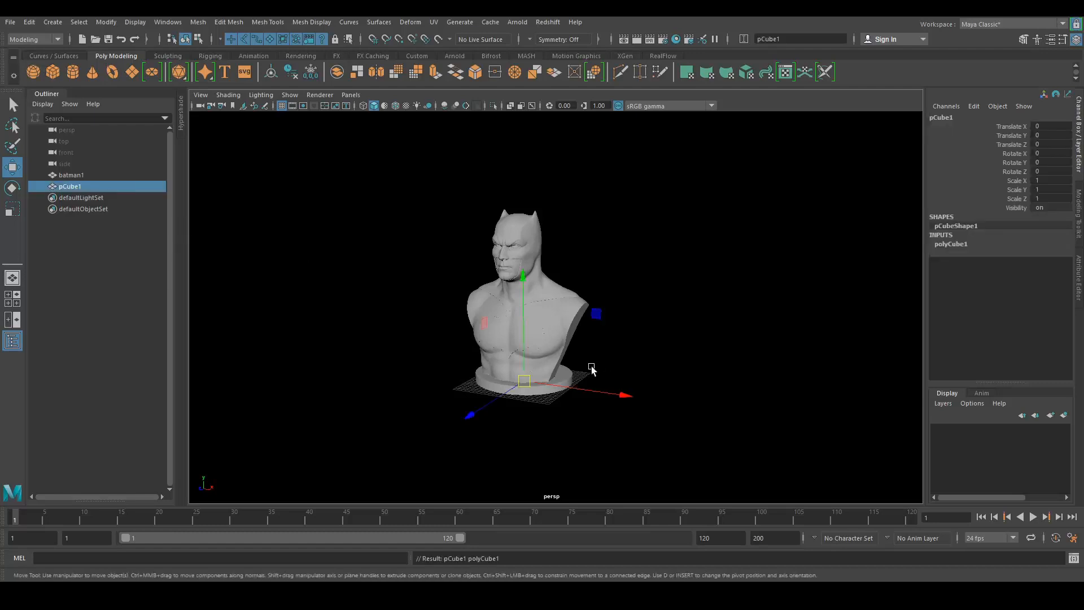
pyautogui.press('r')
pyautogui.moveTo(524, 381); pyautogui.dragTo(559, 375)
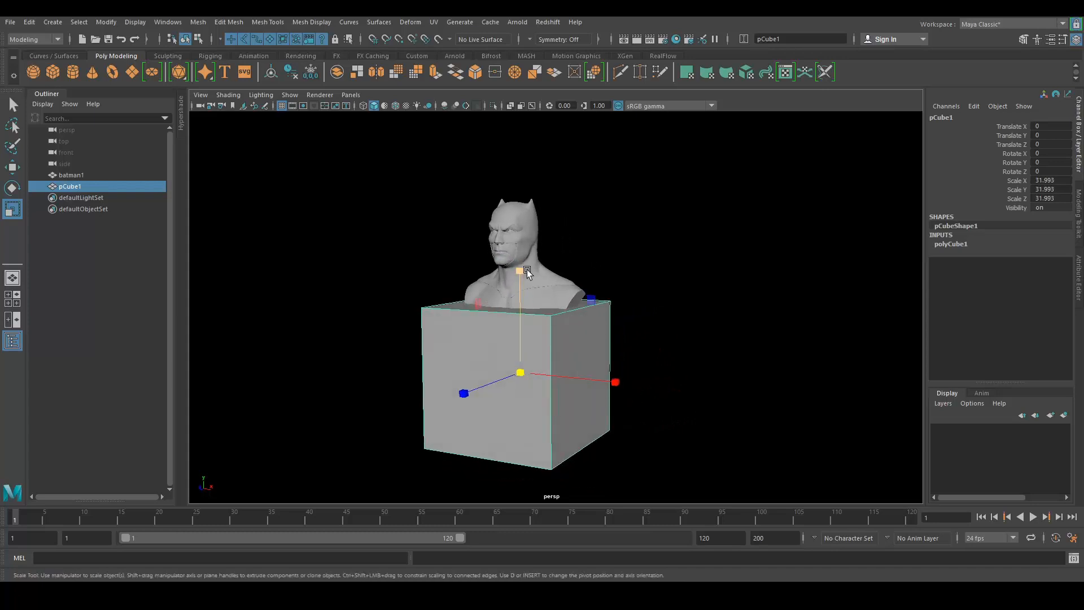
# - Flatten the cube to a Y scale of about 6.6 and raise it to about 18.6 in Y around the bust's shoulders
pyautogui.moveTo(520, 271); pyautogui.dragTo(534, 356)
pyautogui.press('w')
pyautogui.moveTo(520, 272); pyautogui.dragTo(515, 198)
pyautogui.keyDown('alt'); pyautogui.moveTo(590, 218); pyautogui.dragTo(661, 319); pyautogui.keyUp('alt')
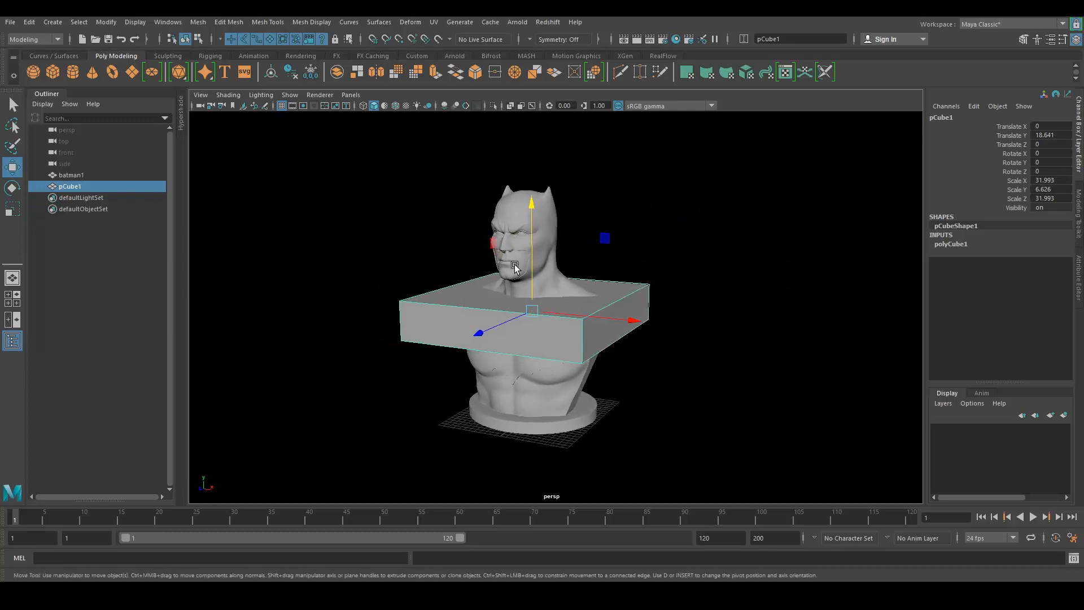
# - Apply a Boolean Intersection between batman1 and the flattened cube
pyautogui.click(67, 175)
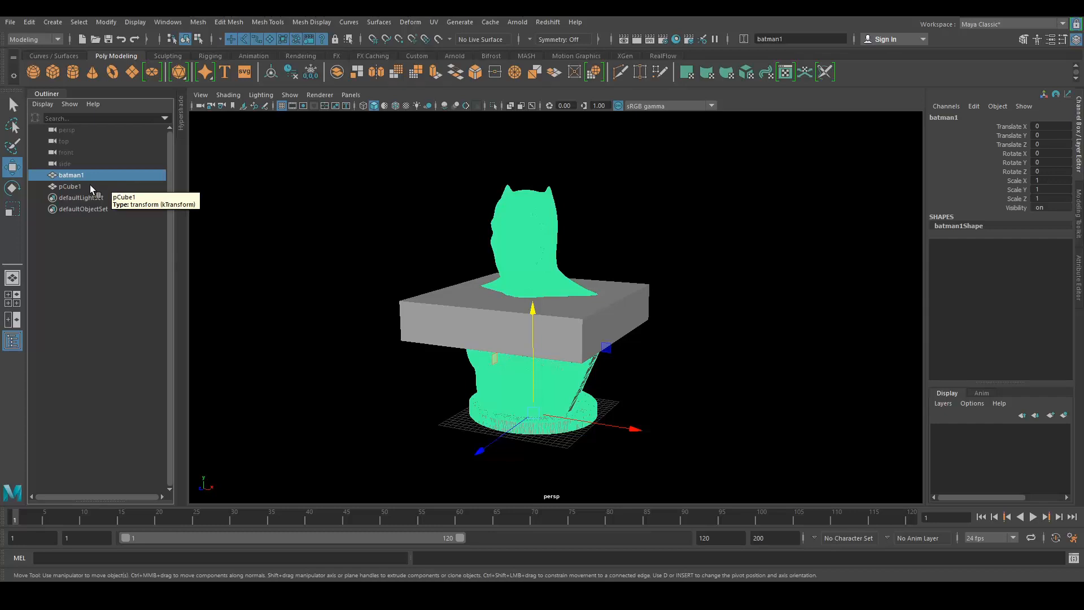
pyautogui.keyDown('ctrl'); pyautogui.click(68, 187); pyautogui.keyUp('ctrl')
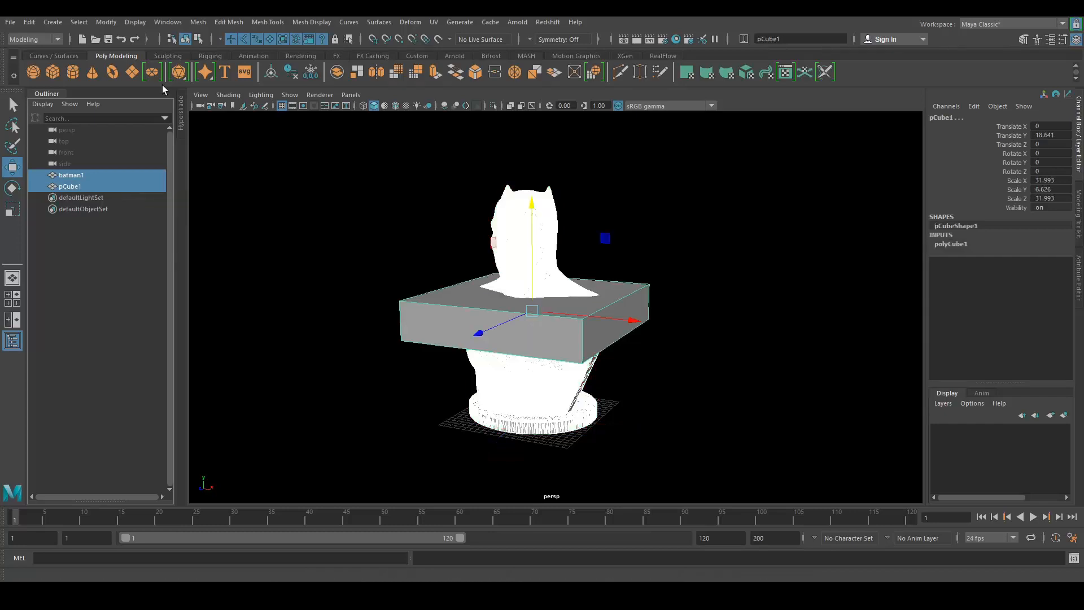
pyautogui.click(197, 22)
pyautogui.moveTo(226, 51)
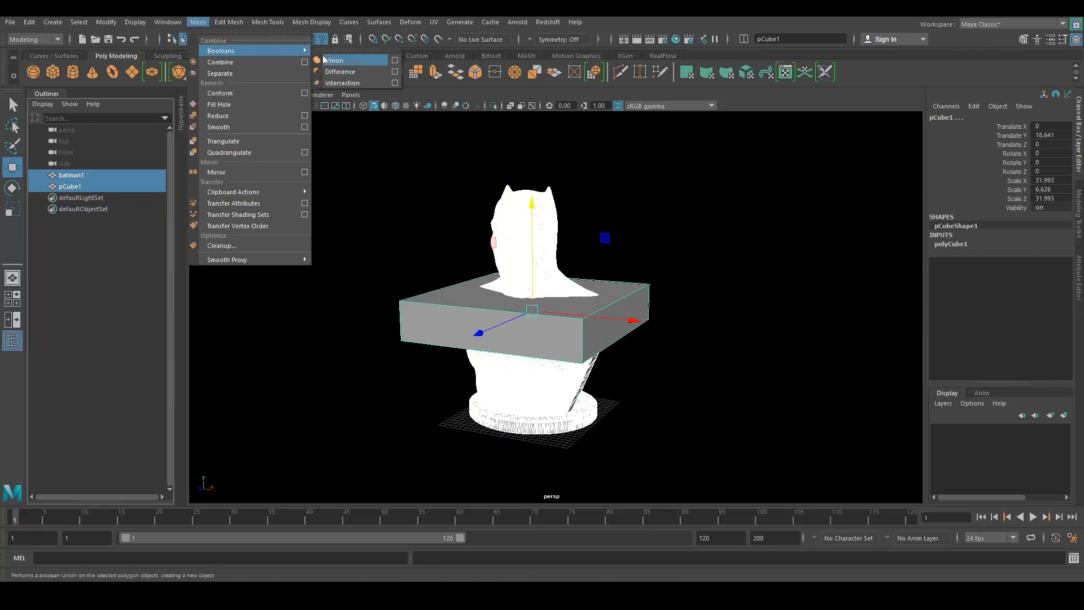
pyautogui.click(342, 83)
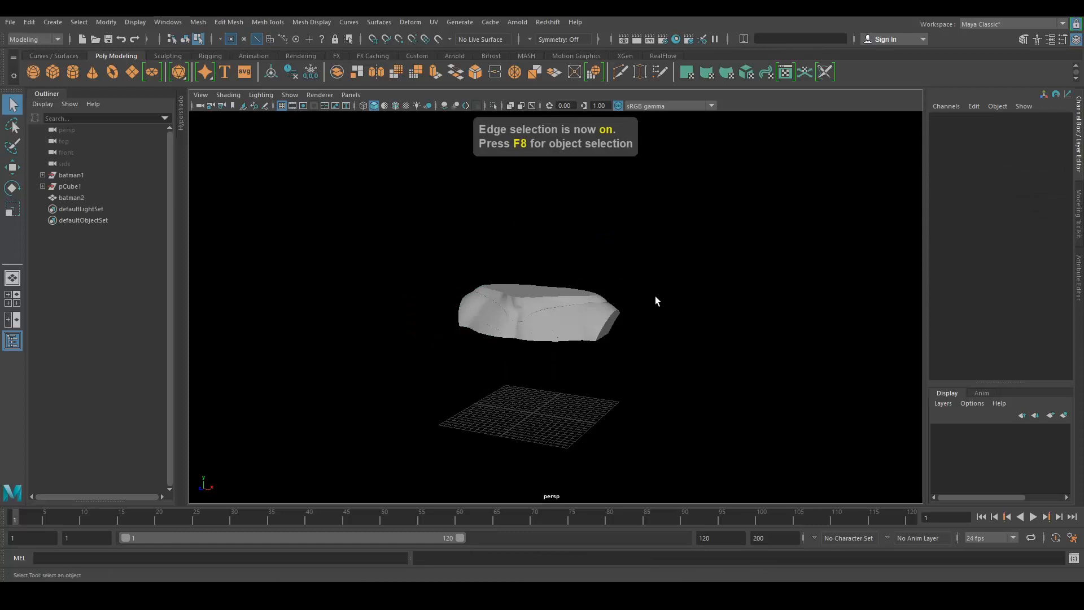
# - Examine the intersected slice of the bust from several angles
pyautogui.keyDown('alt'); pyautogui.moveTo(547, 283); pyautogui.dragTo(578, 339); pyautogui.keyUp('alt')
pyautogui.moveTo(510, 293)
pyautogui.keyDown('alt'); pyautogui.mouseDown()
pyautogui.moveTo(429, 290)
pyautogui.moveTo(527, 285)
pyautogui.mouseUp(); pyautogui.keyUp('alt')
pyautogui.keyDown('alt'); pyautogui.moveTo(324, 251); pyautogui.dragTo(464, 293); pyautogui.keyUp('alt')
pyautogui.keyDown('alt'); pyautogui.moveTo(677, 354); pyautogui.dragTo(612, 310, button='right'); pyautogui.keyUp('alt')
pyautogui.keyDown('alt'); pyautogui.moveTo(613, 310); pyautogui.dragTo(609, 264, button='middle'); pyautogui.keyUp('alt')
pyautogui.keyDown('alt'); pyautogui.moveTo(361, 289); pyautogui.dragTo(399, 327, button='right'); pyautogui.keyUp('alt')
pyautogui.keyDown('alt'); pyautogui.moveTo(399, 331); pyautogui.dragTo(453, 334); pyautogui.keyUp('alt')
# - Select the original batman1 object and activate the Move tool on it
pyautogui.moveTo(44, 190); pyautogui.dragTo(62, 175)
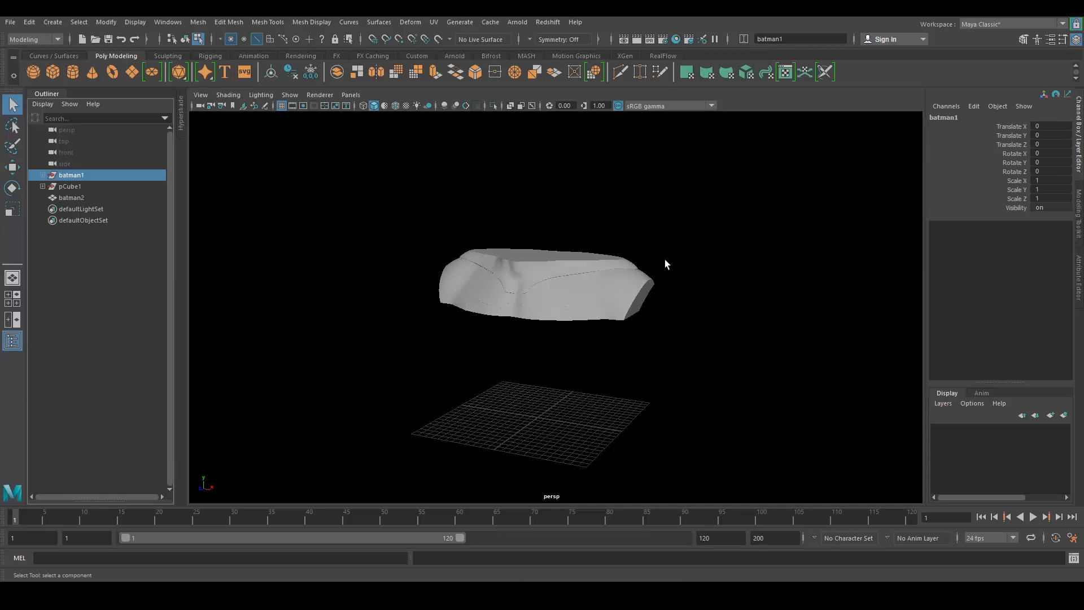
pyautogui.press('w')
pyautogui.keyDown('alt'); pyautogui.moveTo(696, 280); pyautogui.dragTo(690, 288); pyautogui.keyUp('alt')
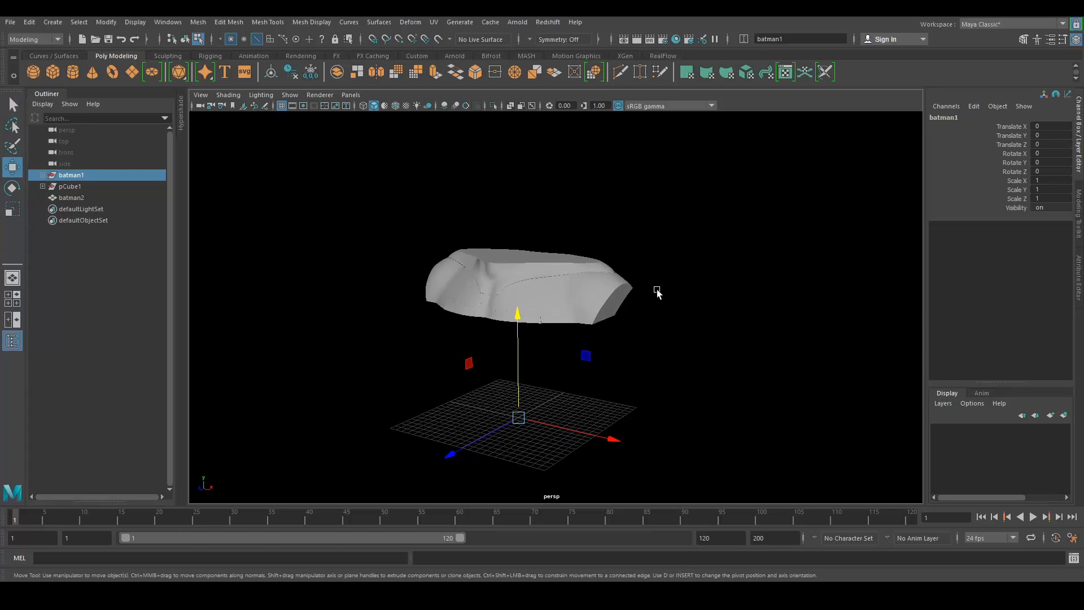
# - Set both the playback end and the animation end to frame 100
pyautogui.doubleClick(712, 537)
pyautogui.write('10')
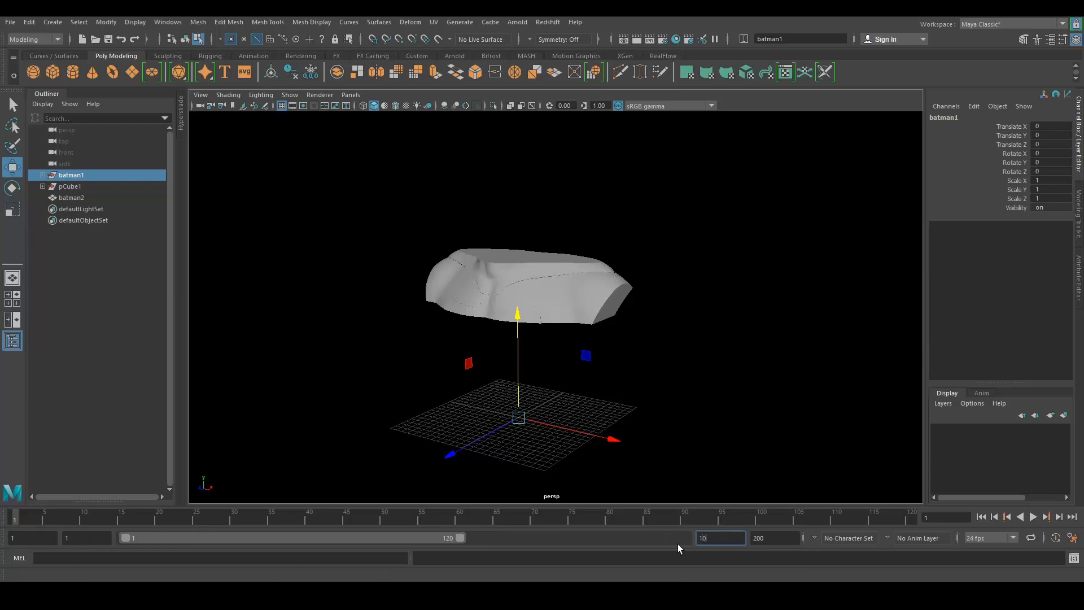
pyautogui.write('0')
pyautogui.press('Return')
pyautogui.press('Tab')
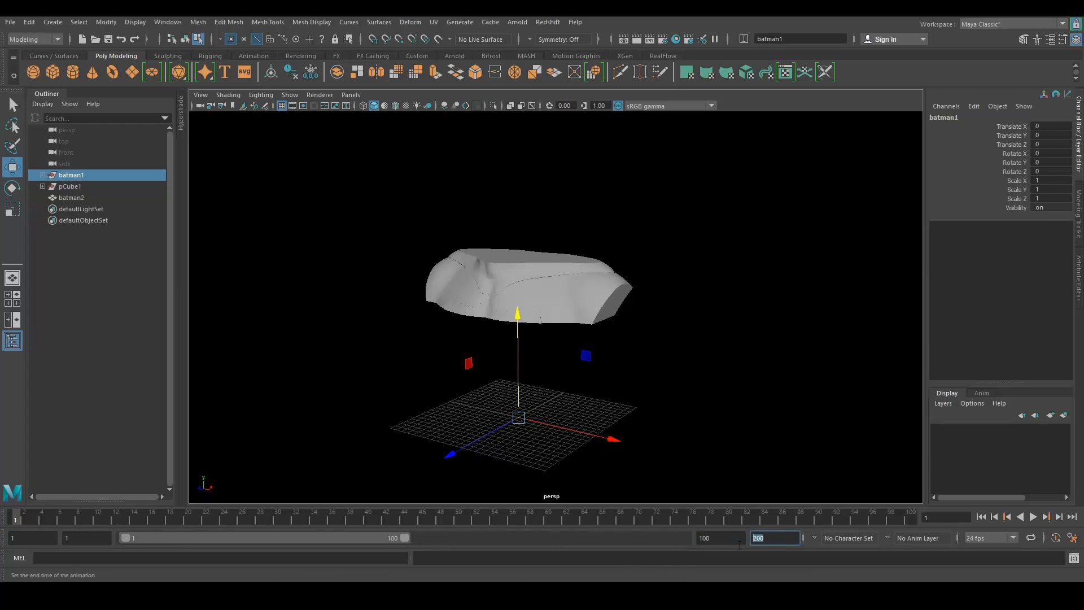
pyautogui.write('100')
pyautogui.press('Return')
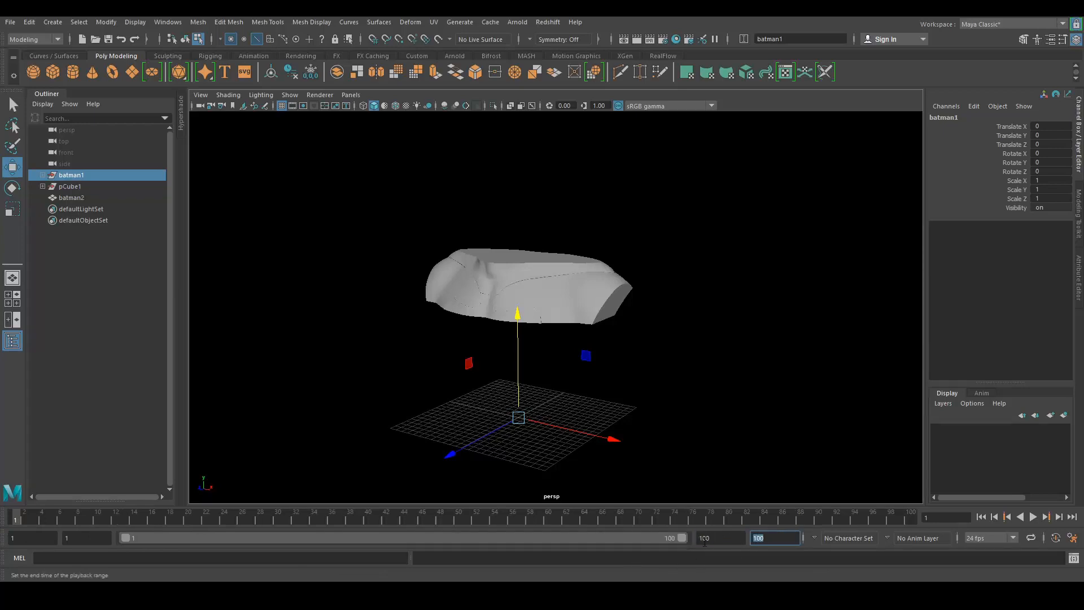
# - Lower batman1 to about -20.9 in Y so the slice covers only the top of the head, and key Translate Y at frame 1
pyautogui.scroll(1, 687, 322)
pyautogui.scroll(1, 687, 321)
pyautogui.keyDown('alt'); pyautogui.moveTo(697, 326); pyautogui.dragTo(698, 315, button='middle'); pyautogui.keyUp('alt')
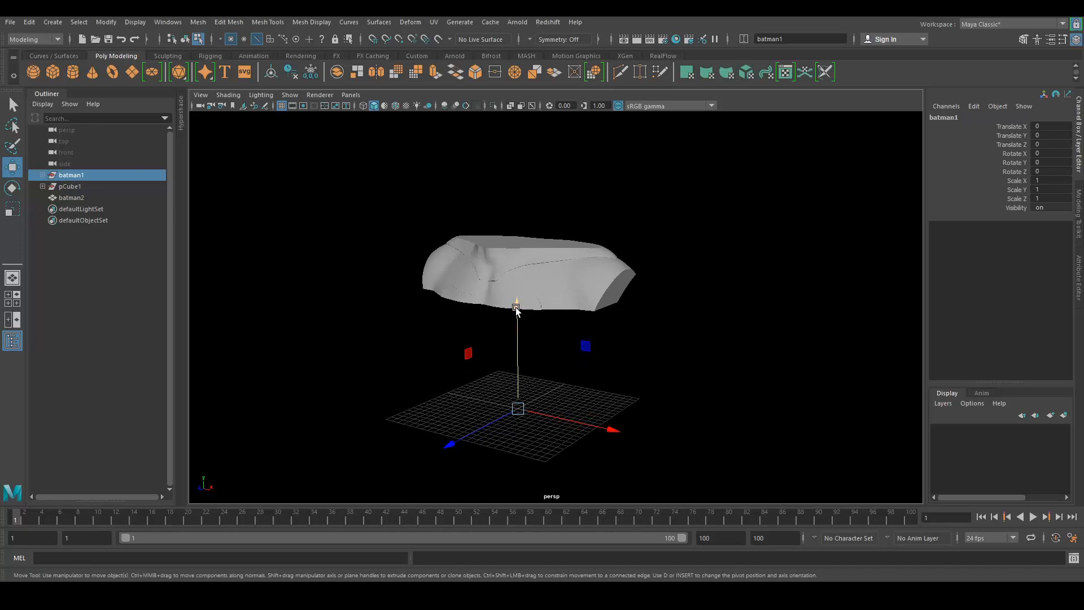
pyautogui.moveTo(515, 309); pyautogui.dragTo(520, 342)
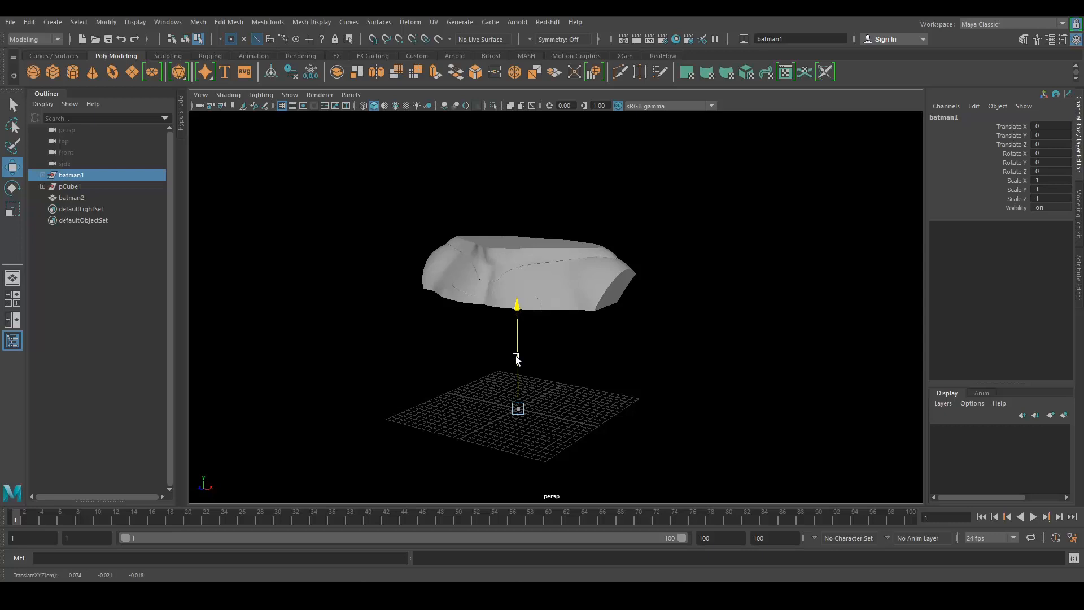
pyautogui.press('F10')
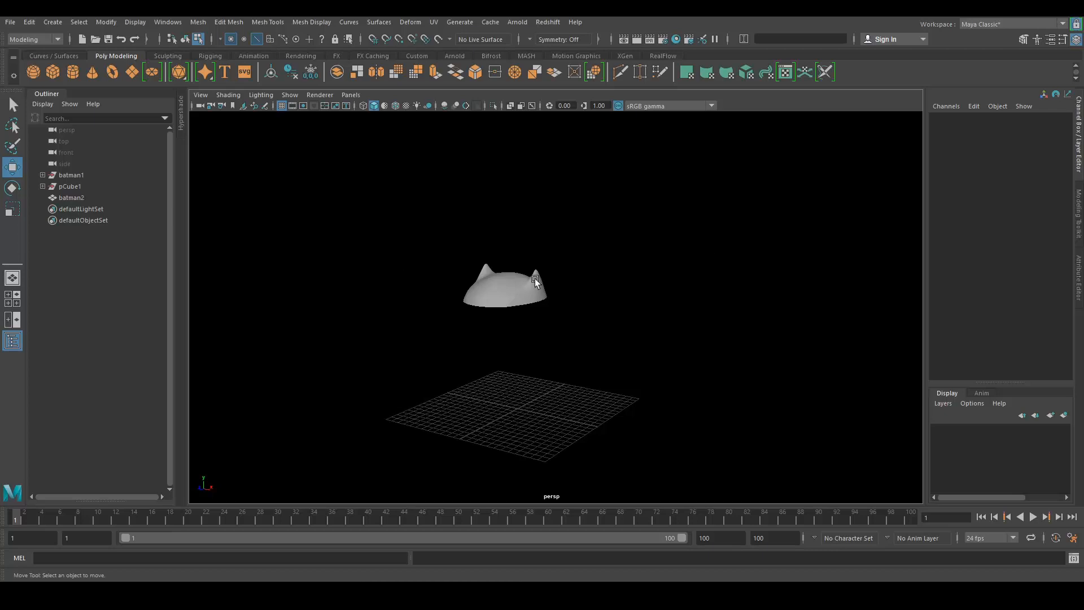
pyautogui.click(71, 175)
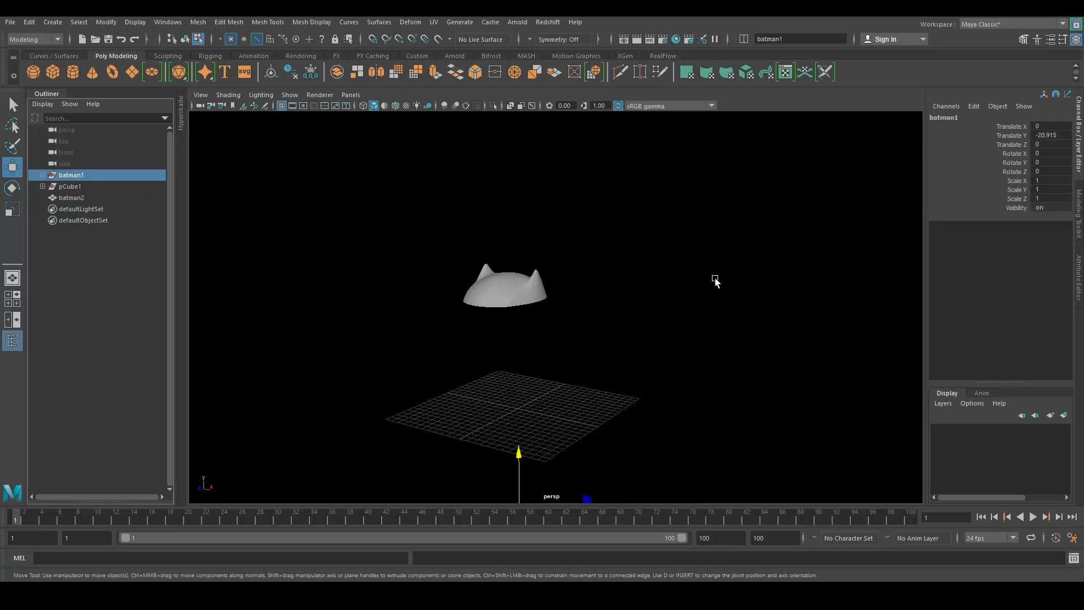
pyautogui.rightClick(1012, 134)
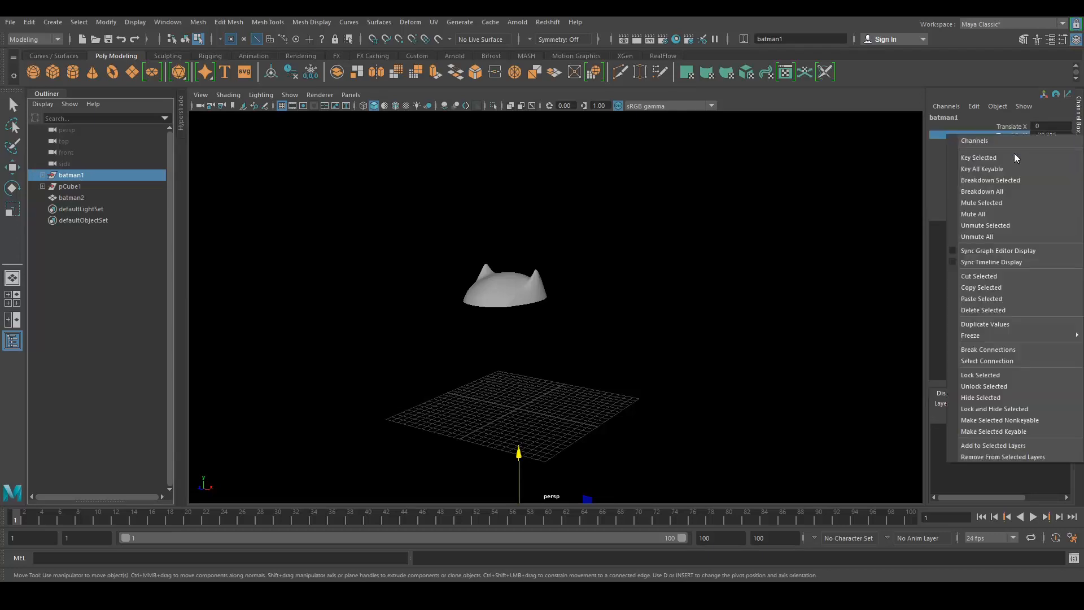
pyautogui.click(1012, 157)
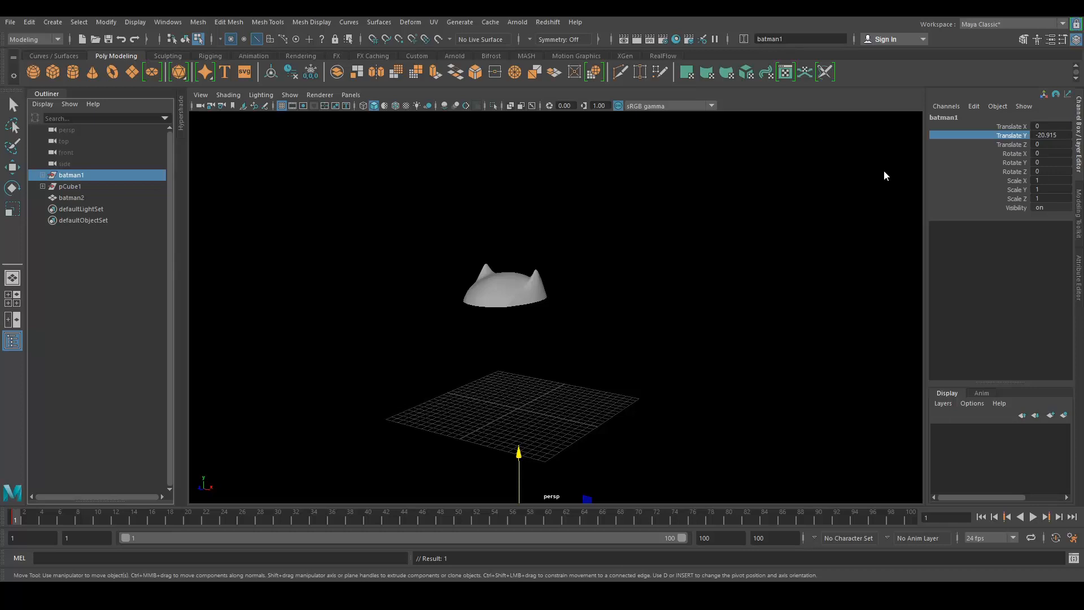
# - At frame 100, raise batman1 to about -0.9 in Y and key its Translate Y
pyautogui.press('F10')
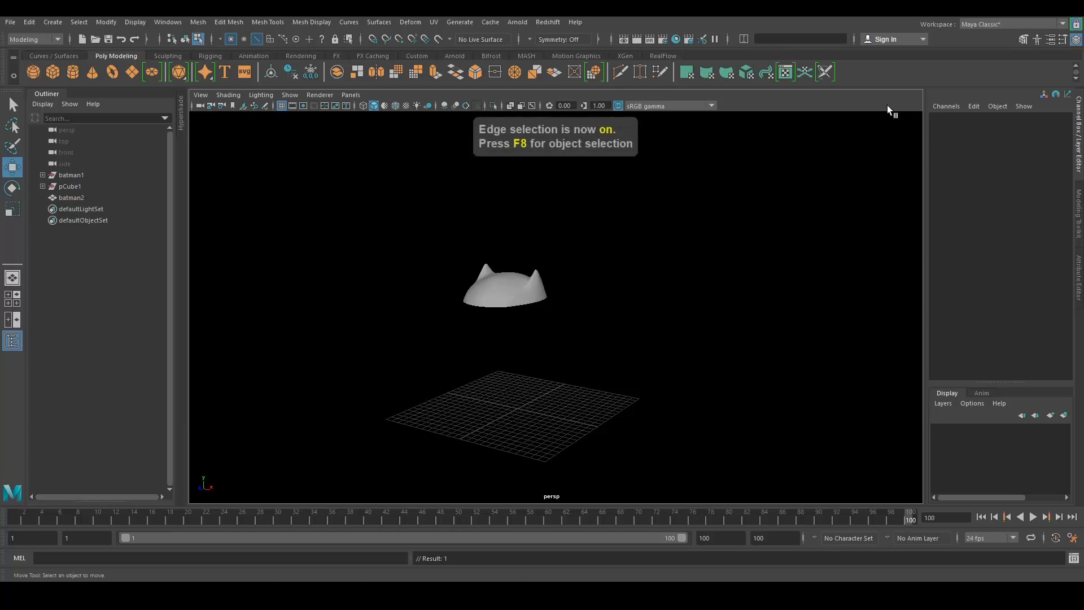
pyautogui.click(70, 177)
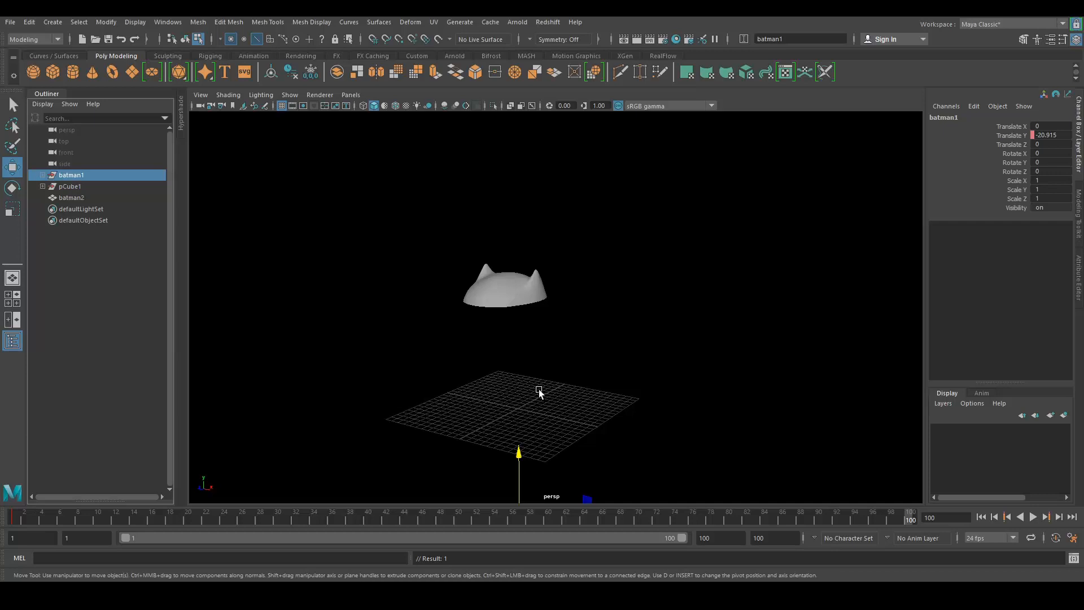
pyautogui.press('F10')
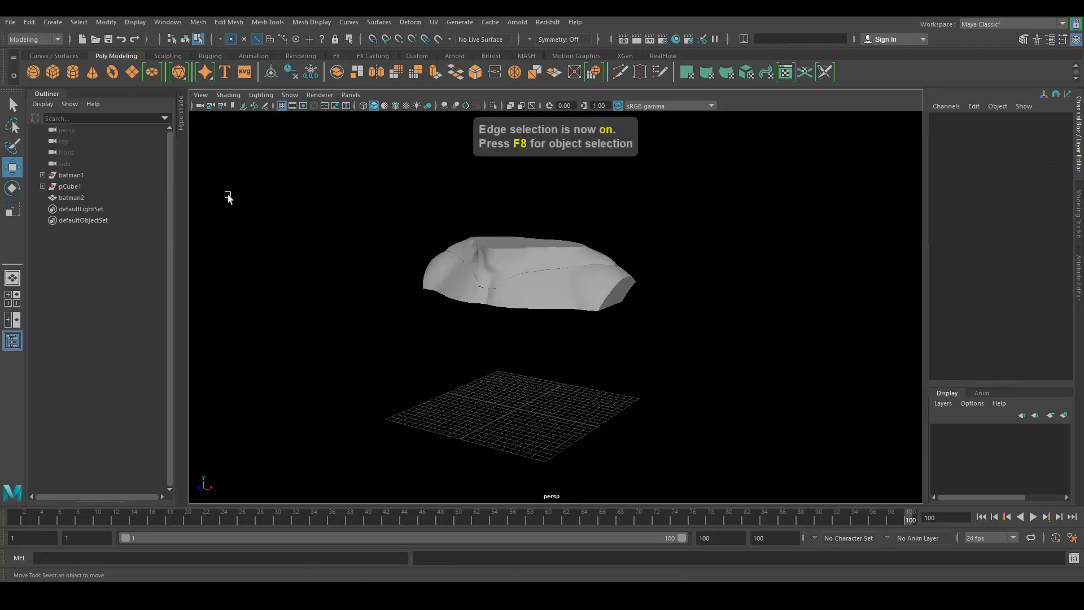
pyautogui.click(71, 175)
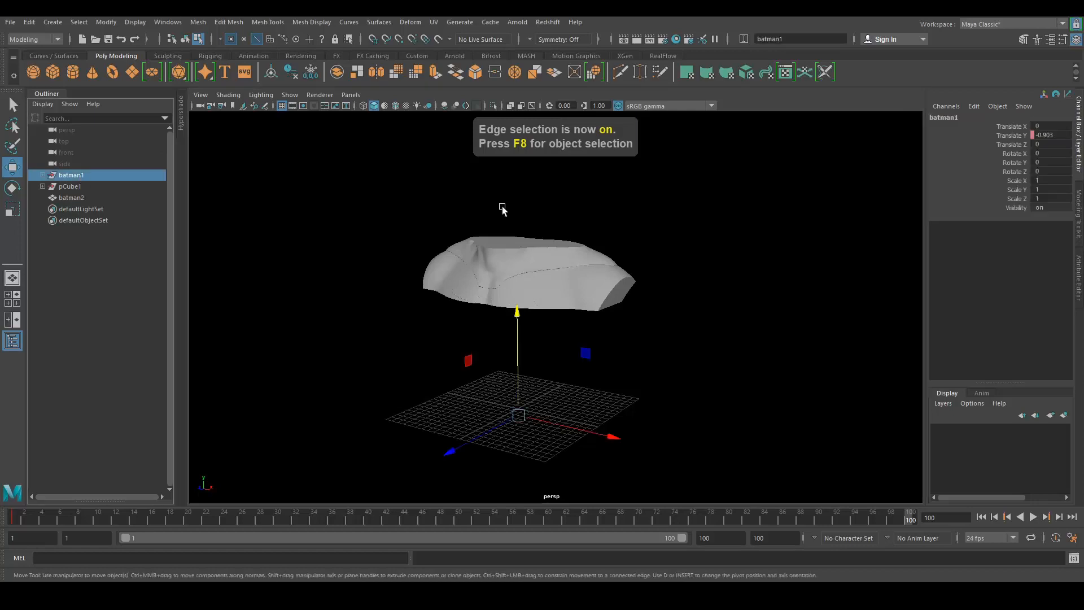
pyautogui.rightClick(1011, 136)
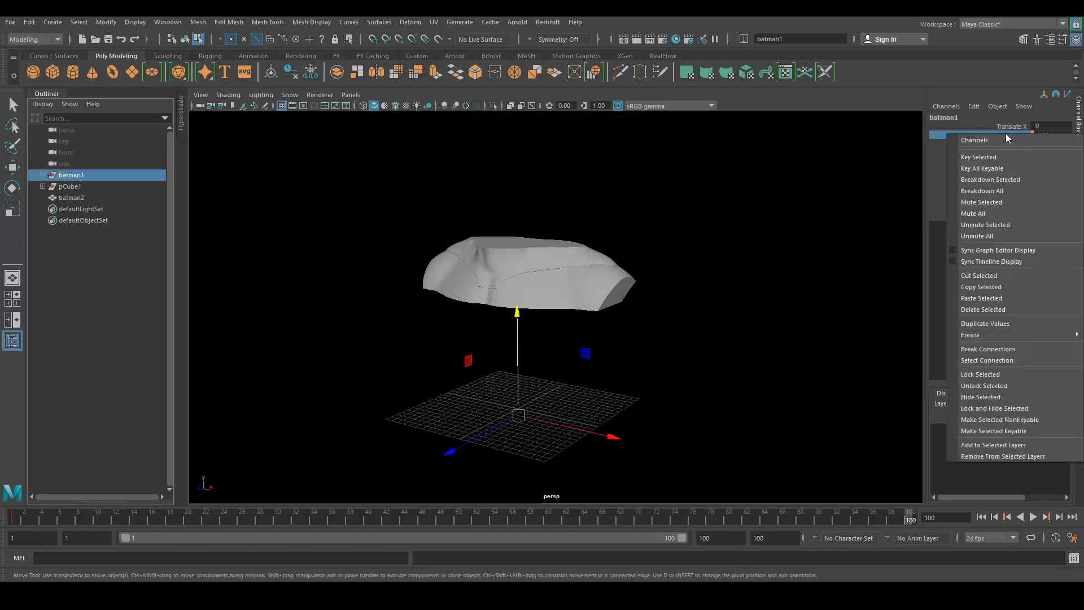
pyautogui.click(999, 163)
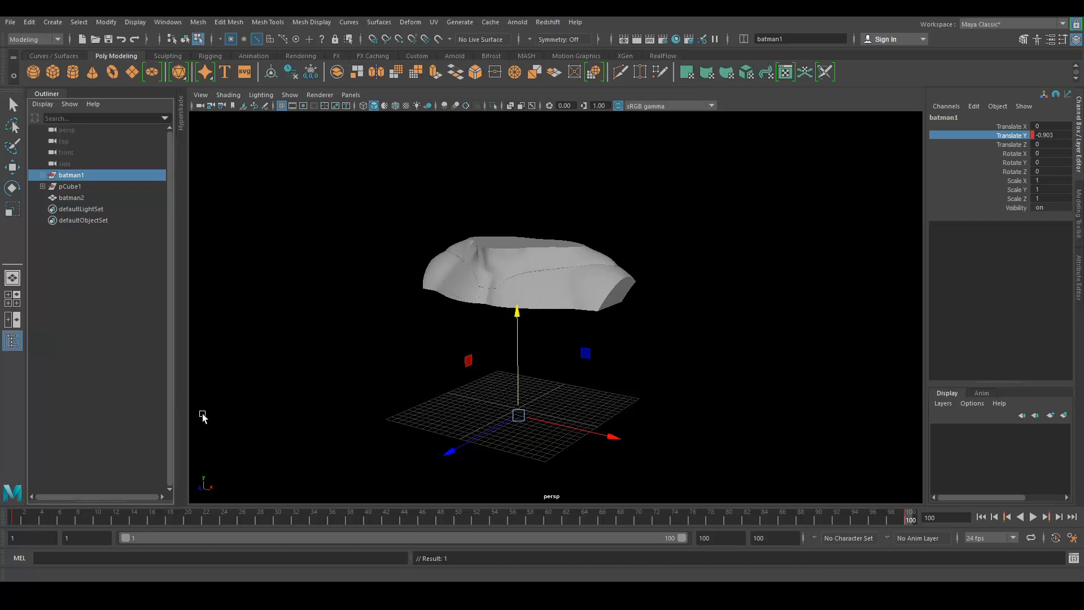
# - Return to frame 1 and apply linear tangents to batman1's Translate Y keys in the Graph Editor
pyautogui.click(981, 517)
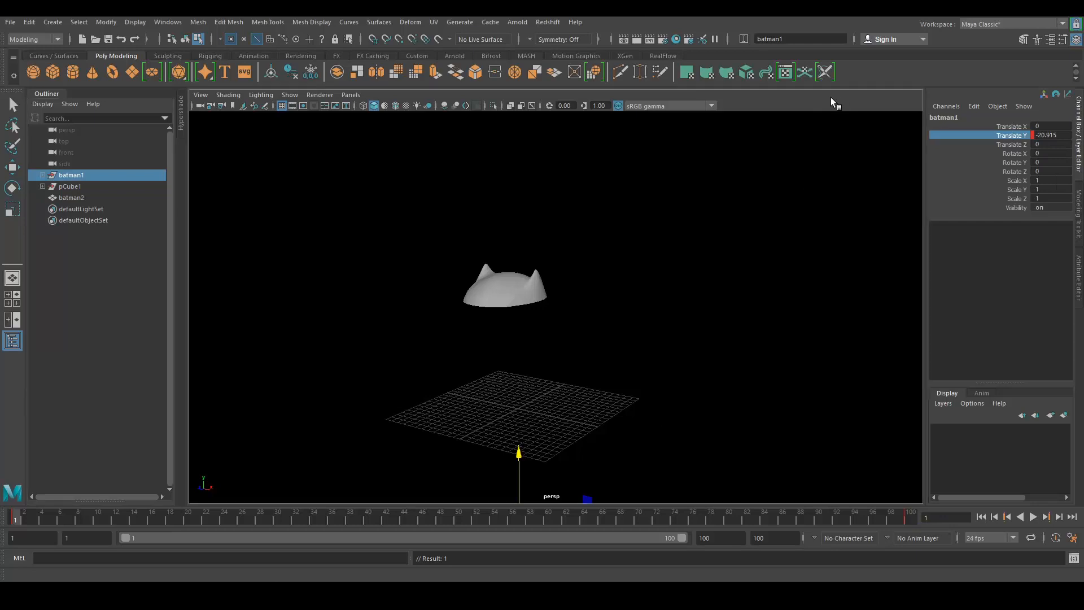
pyautogui.click(165, 22)
pyautogui.moveTo(226, 86)
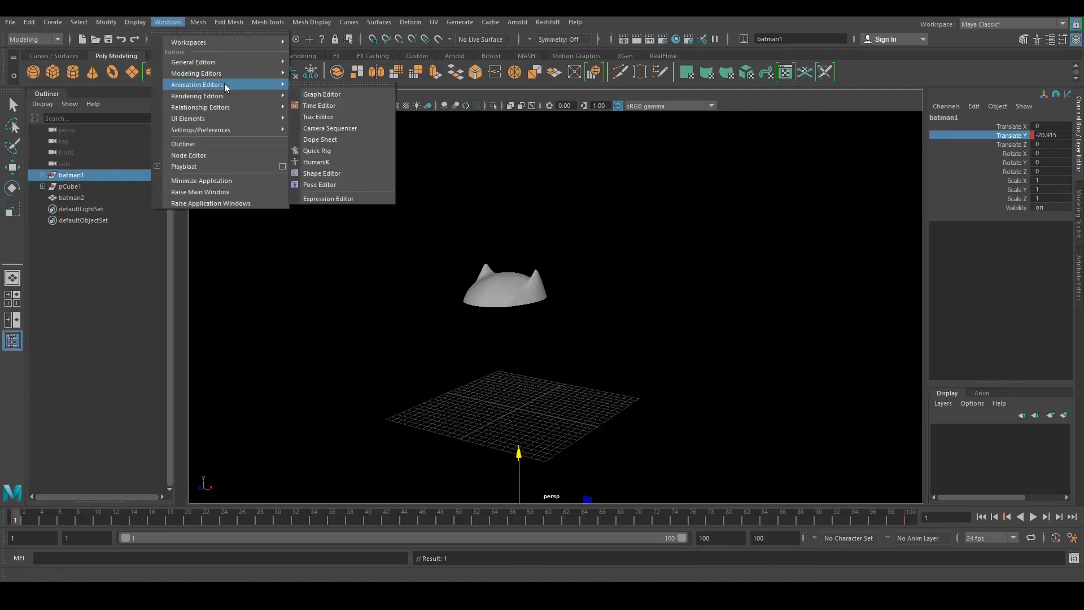
pyautogui.click(352, 95)
pyautogui.moveTo(679, 262); pyautogui.dragTo(862, 392)
pyautogui.click(820, 210)
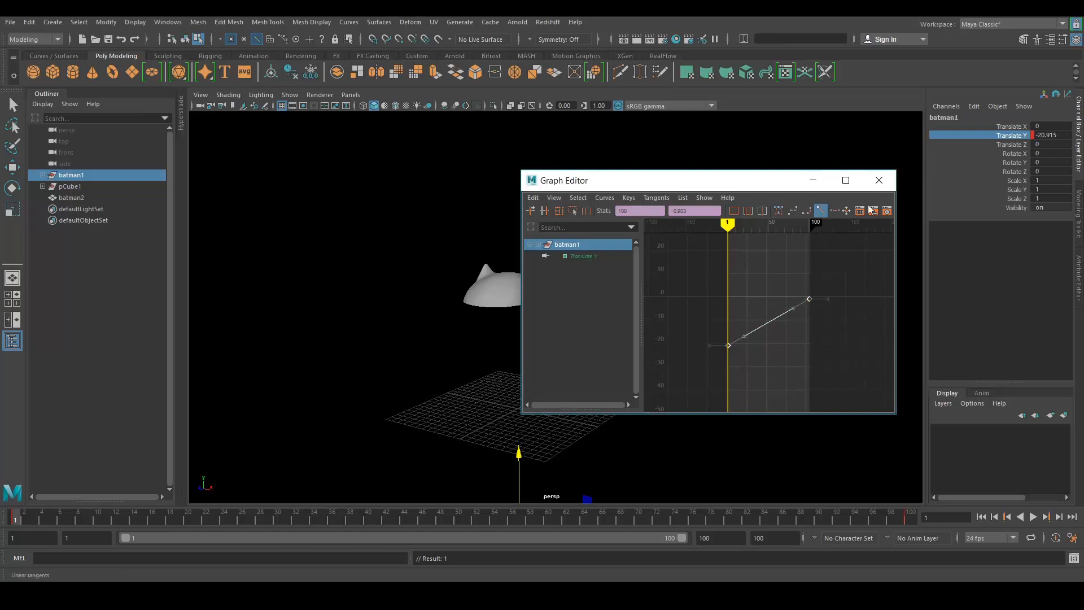
pyautogui.press('F10')
pyautogui.click(879, 180)
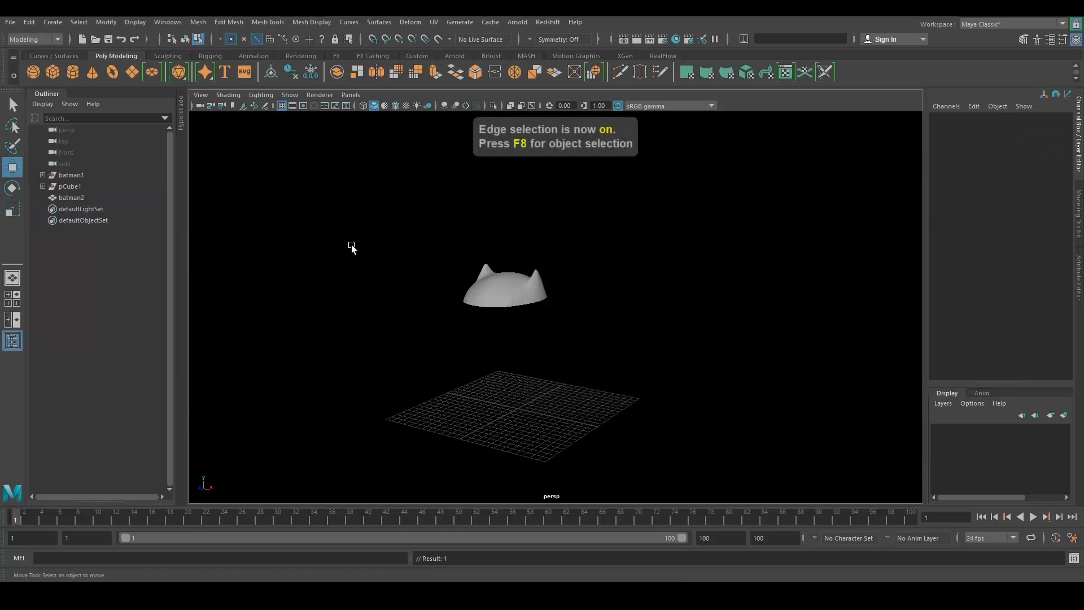
# - Select batman2, open its Alembic selection-export options and review the cache time range settings
pyautogui.click(72, 175)
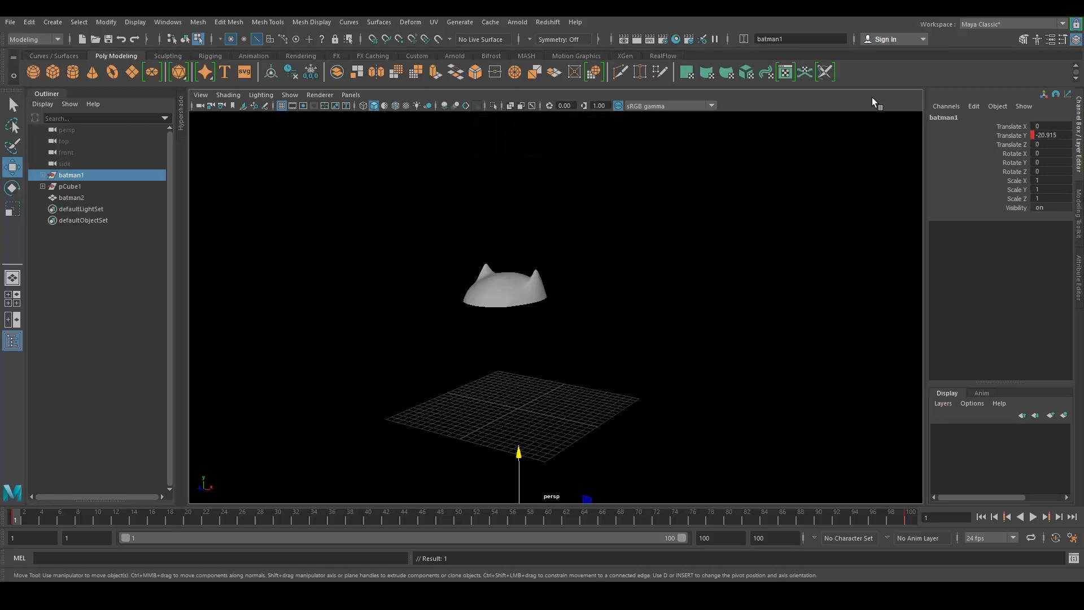
pyautogui.click(73, 198)
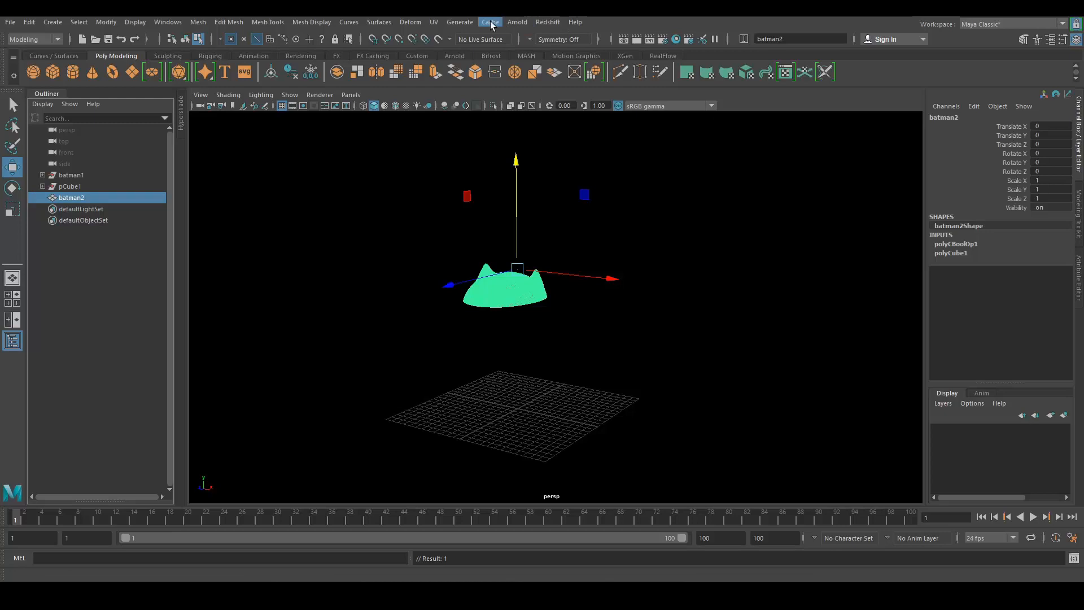
pyautogui.click(70, 186)
pyautogui.click(67, 199)
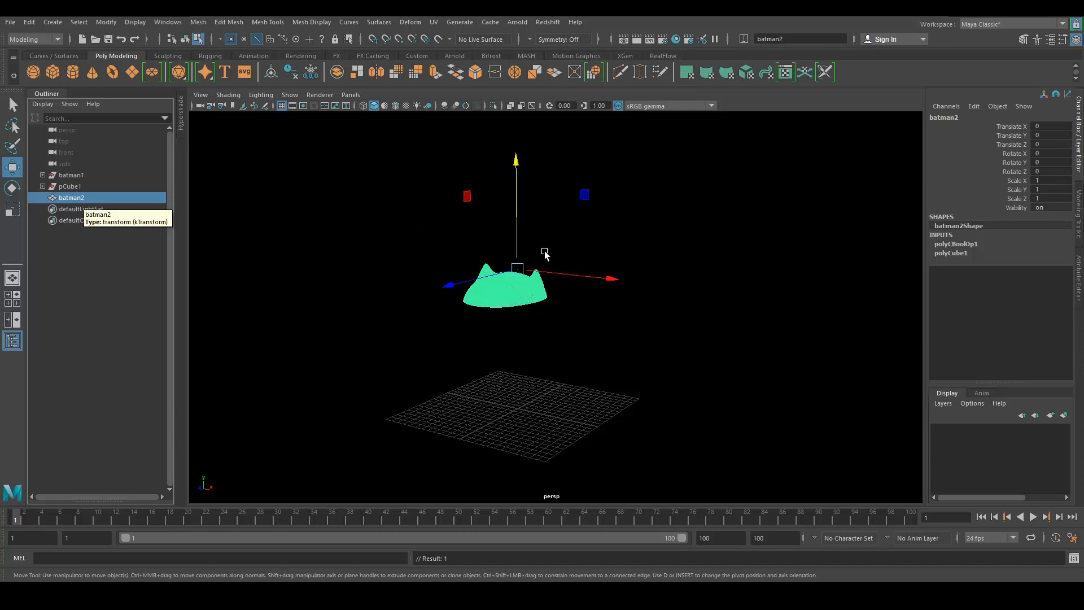
pyautogui.click(488, 23)
pyautogui.moveTo(513, 43)
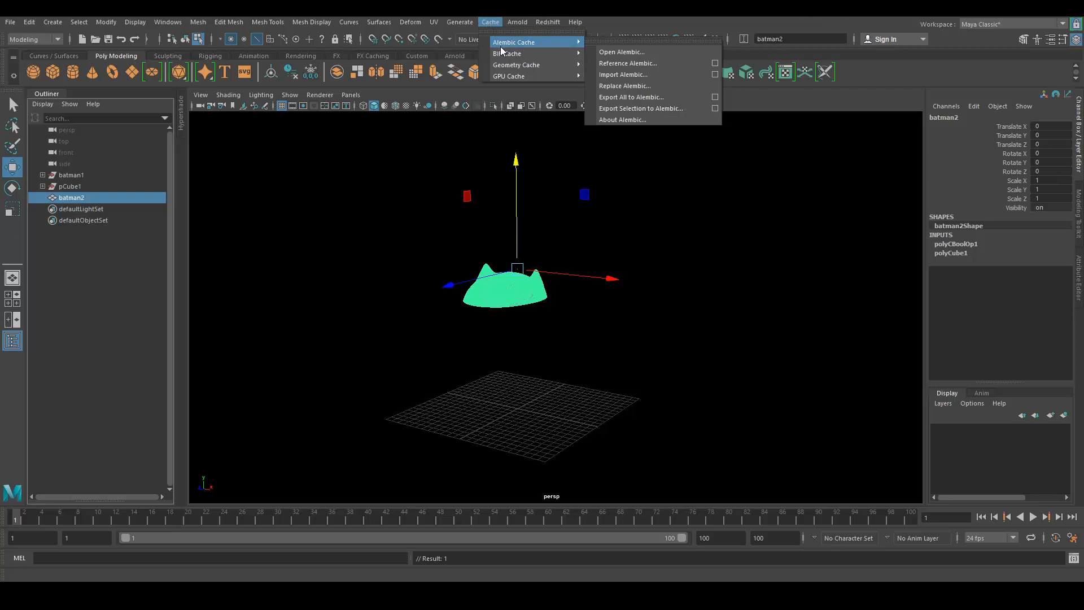
pyautogui.click(715, 108)
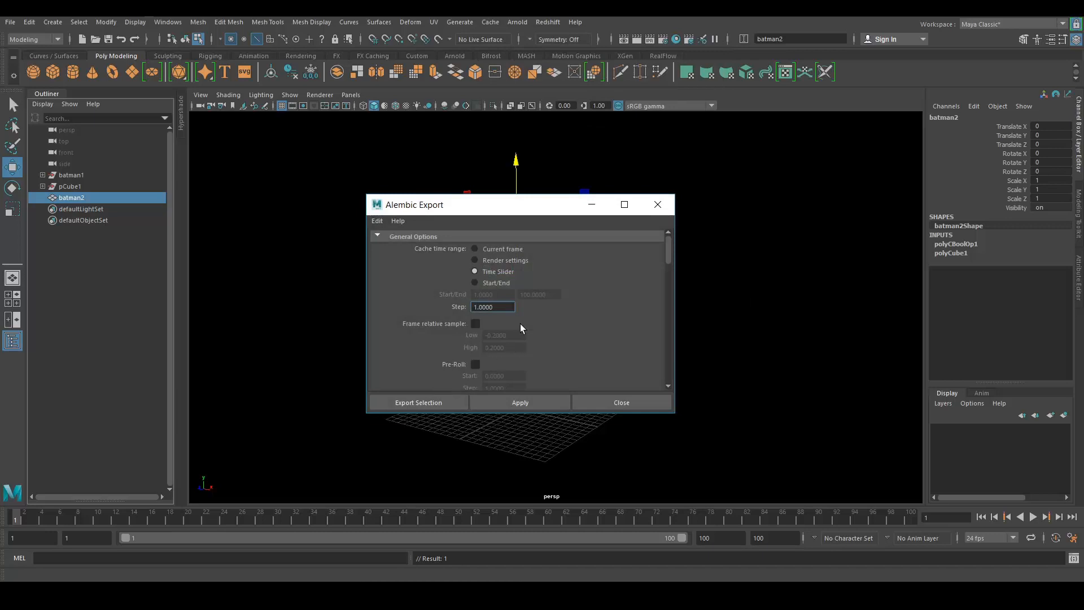
pyautogui.scroll(-3, 520, 323)
pyautogui.scroll(-1, 520, 323)
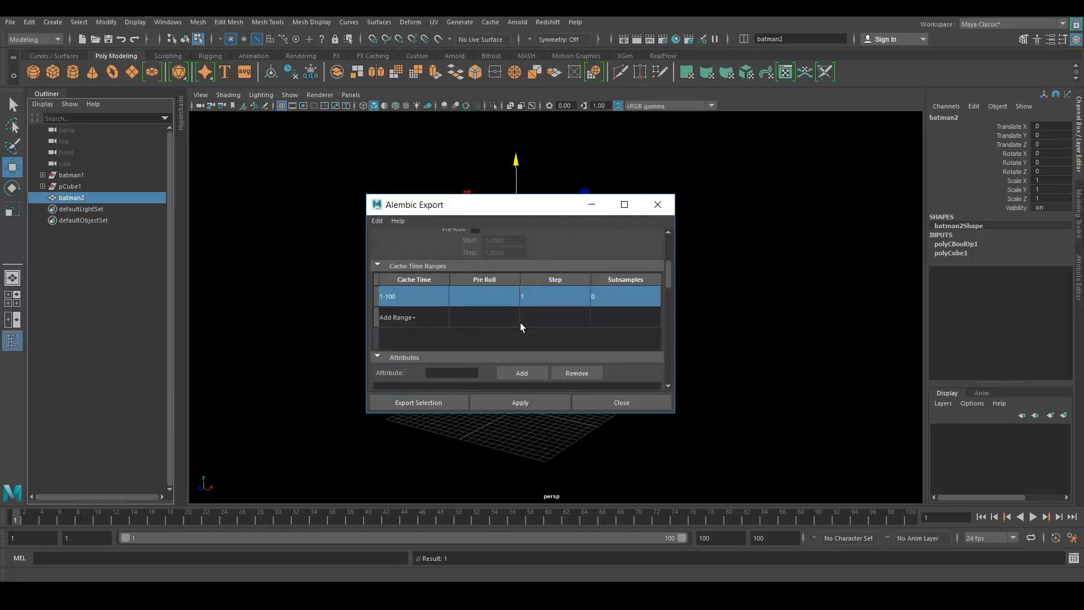
pyautogui.scroll(4, 520, 323)
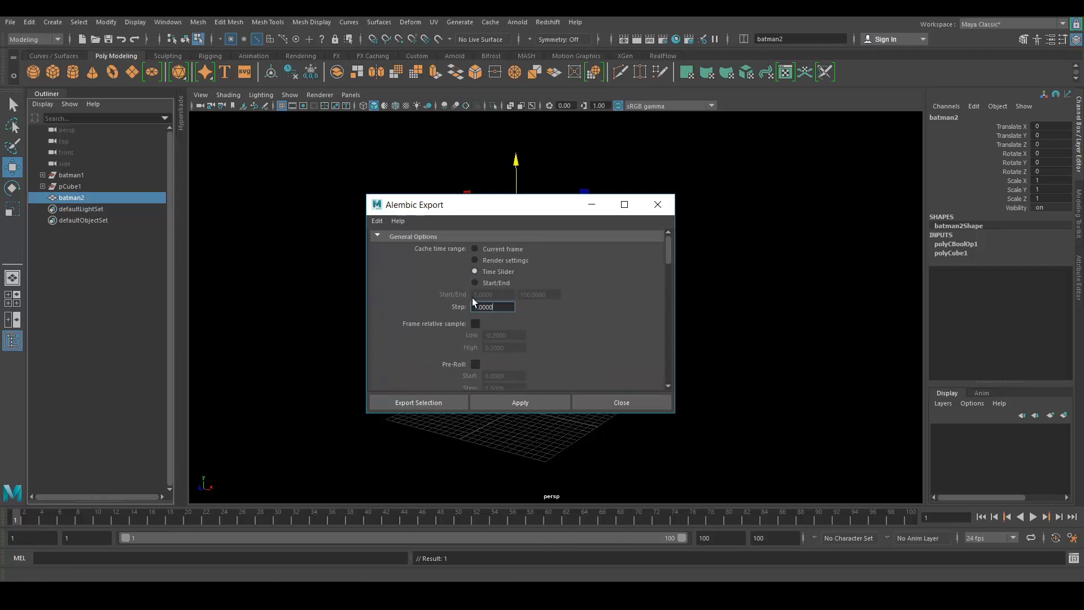
# - Browse to the Maya_Holographic Export folder for the Alembic export, and leave without saving a file
pyautogui.click(418, 402)
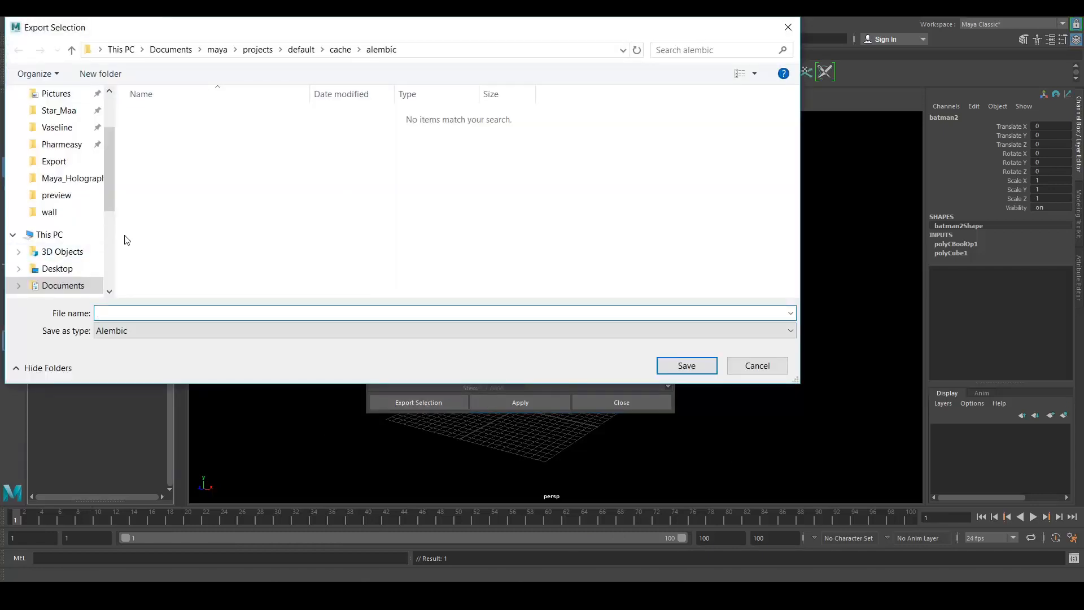
pyautogui.click(75, 179)
pyautogui.doubleClick(169, 146)
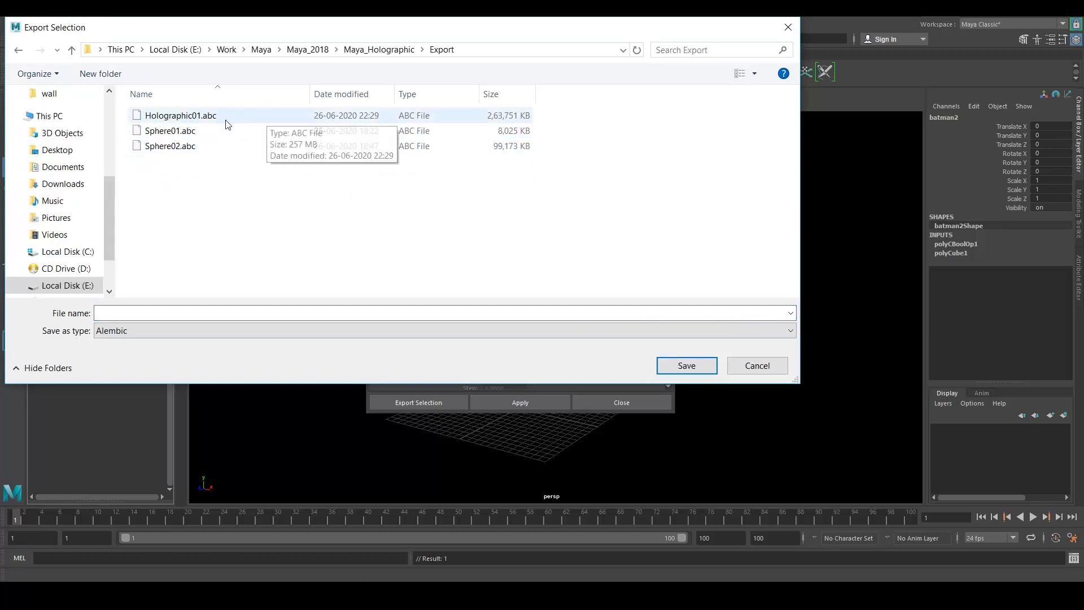
pyautogui.click(751, 371)
pyautogui.click(644, 402)
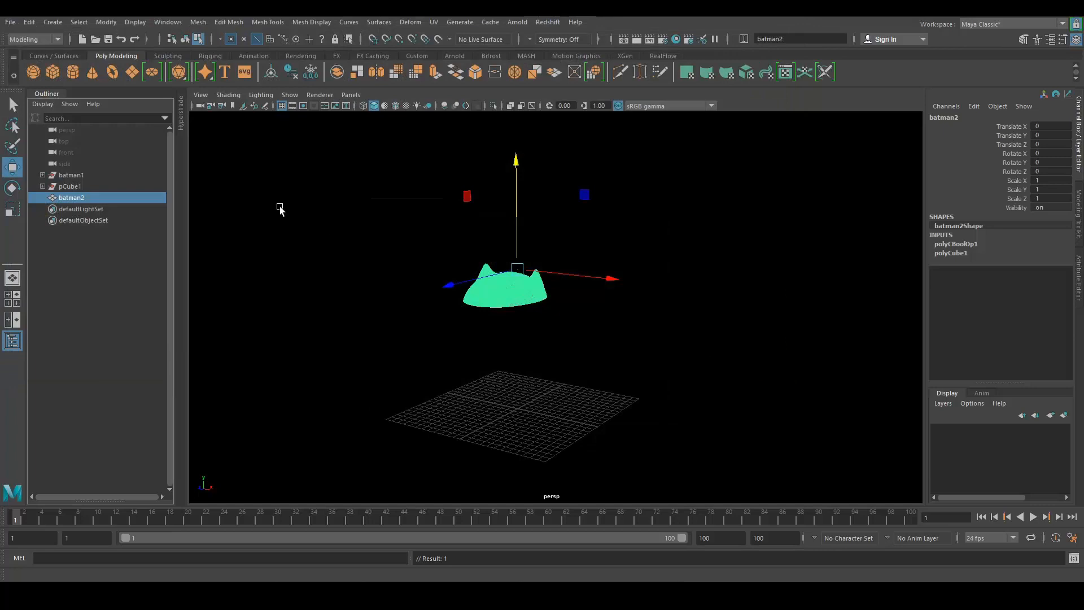
pyautogui.click(325, 188)
pyautogui.click(10, 22)
pyautogui.click(22, 32)
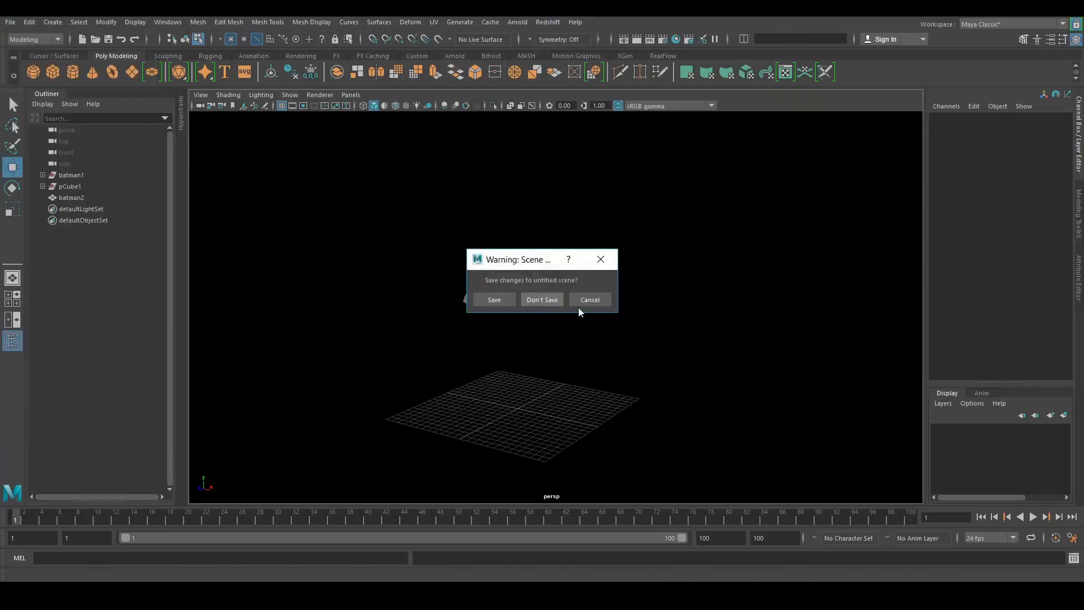
pyautogui.click(582, 300)
pyautogui.press('F9')
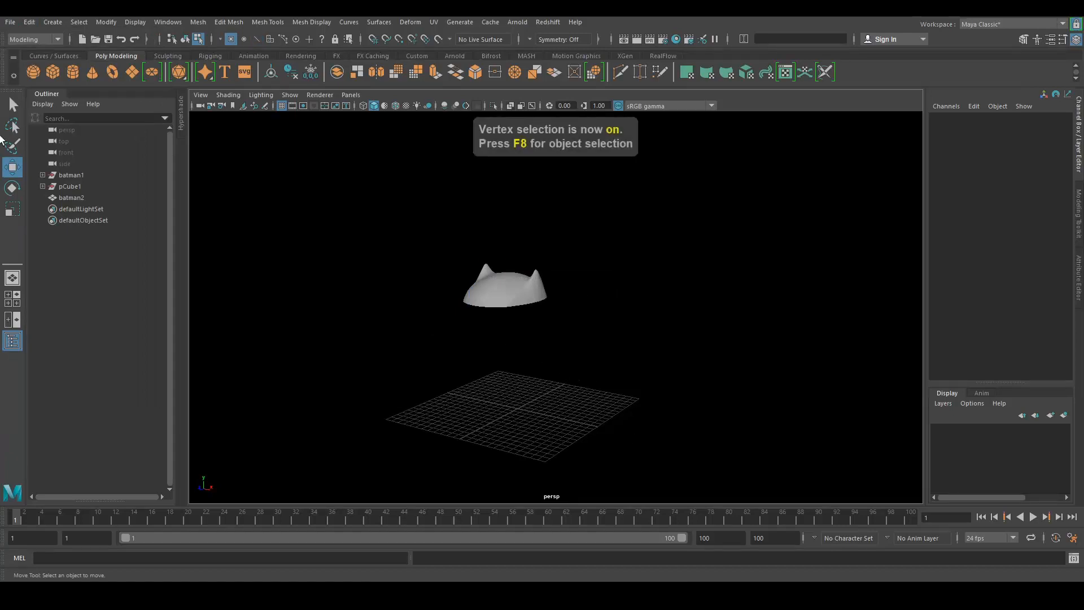
# - Import the Alembic cache Holographic01.abc from the Maya_Holographic Export folder into the scene
pyautogui.click(10, 22)
pyautogui.click(43, 146)
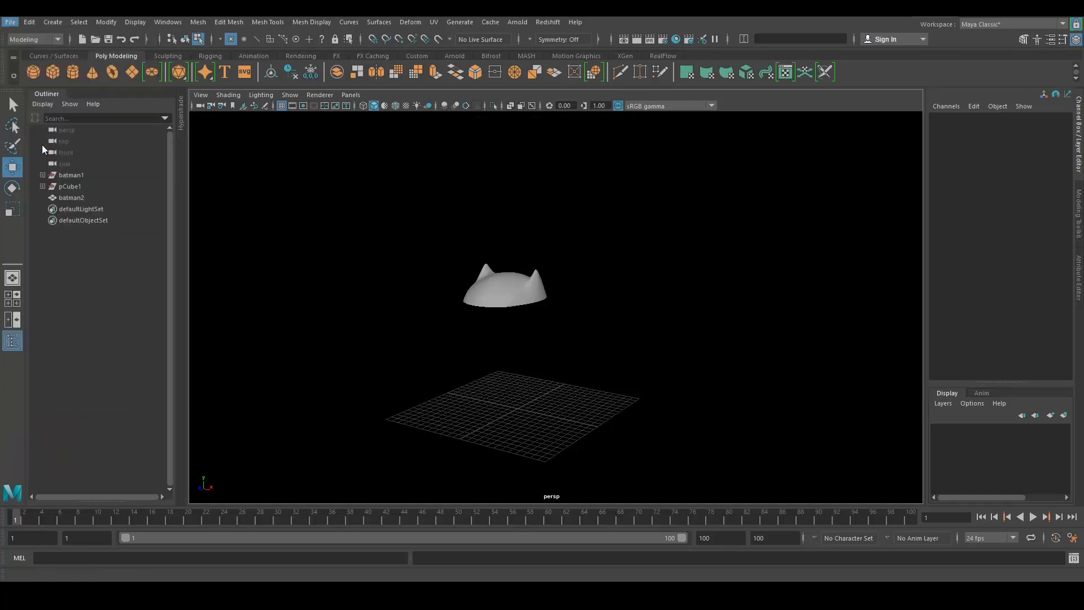
pyautogui.scroll(2, 109, 149)
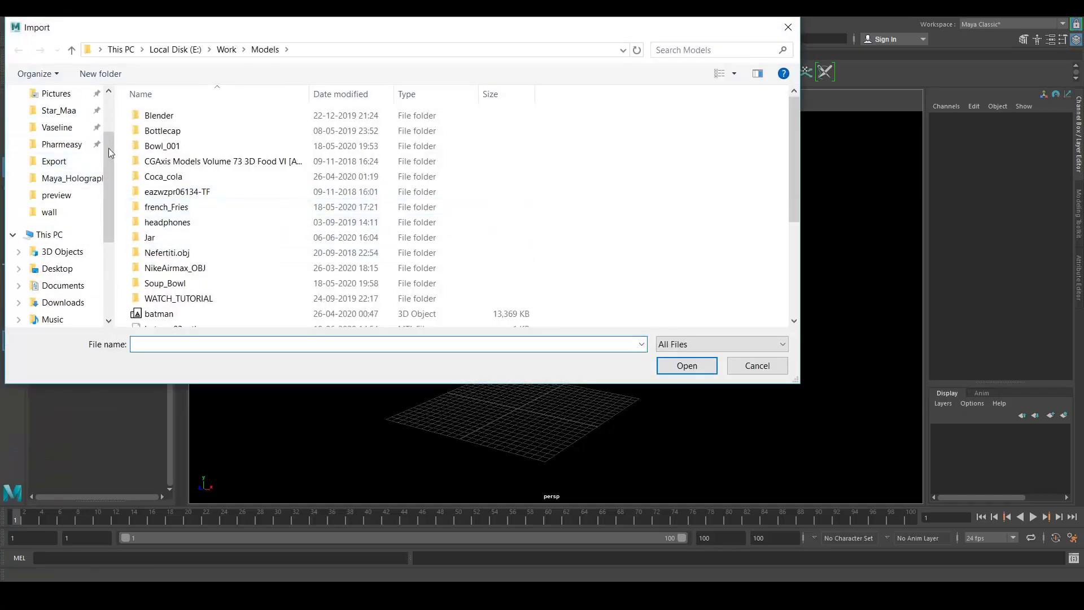
pyautogui.click(79, 180)
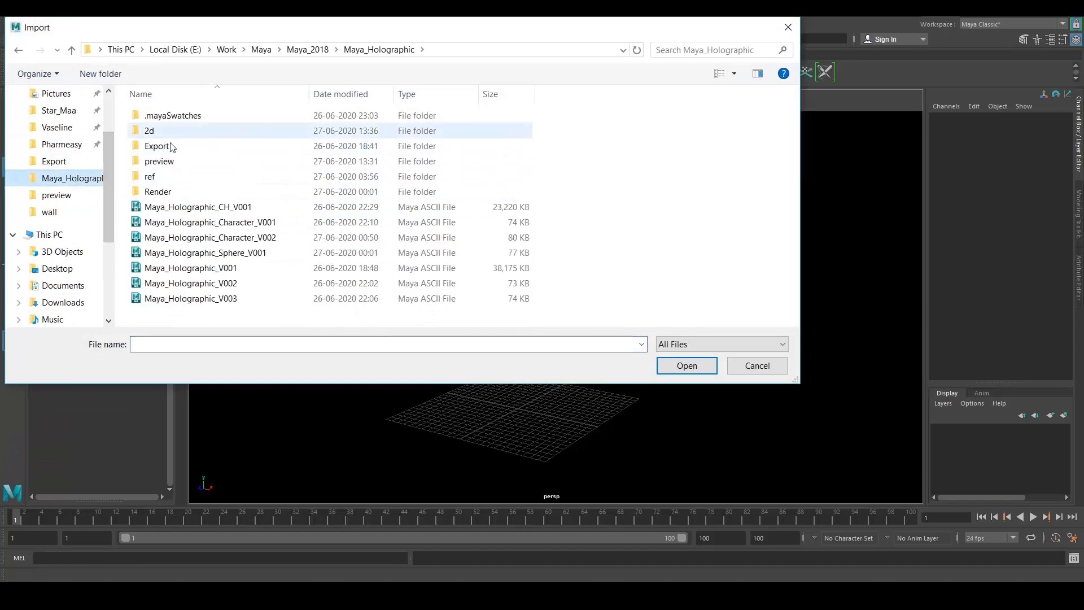
pyautogui.doubleClick(158, 145)
pyautogui.click(189, 118)
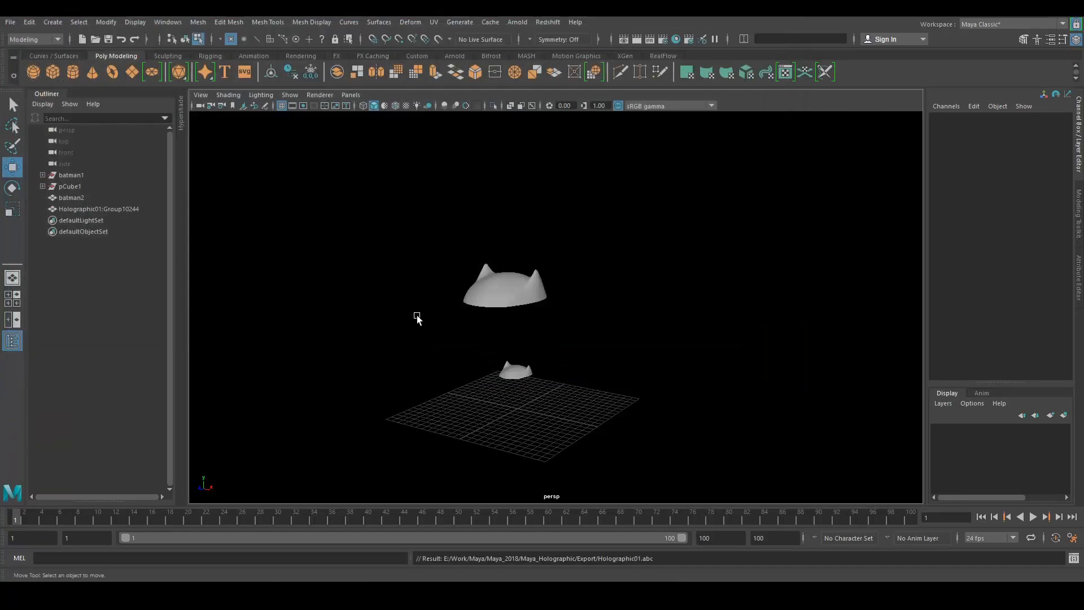
# - Delete the original boolean objects batman1, pCube1 and batman2, keeping only the imported Alembic mesh
pyautogui.keyDown('alt'); pyautogui.moveTo(417, 318); pyautogui.dragTo(460, 319); pyautogui.keyUp('alt')
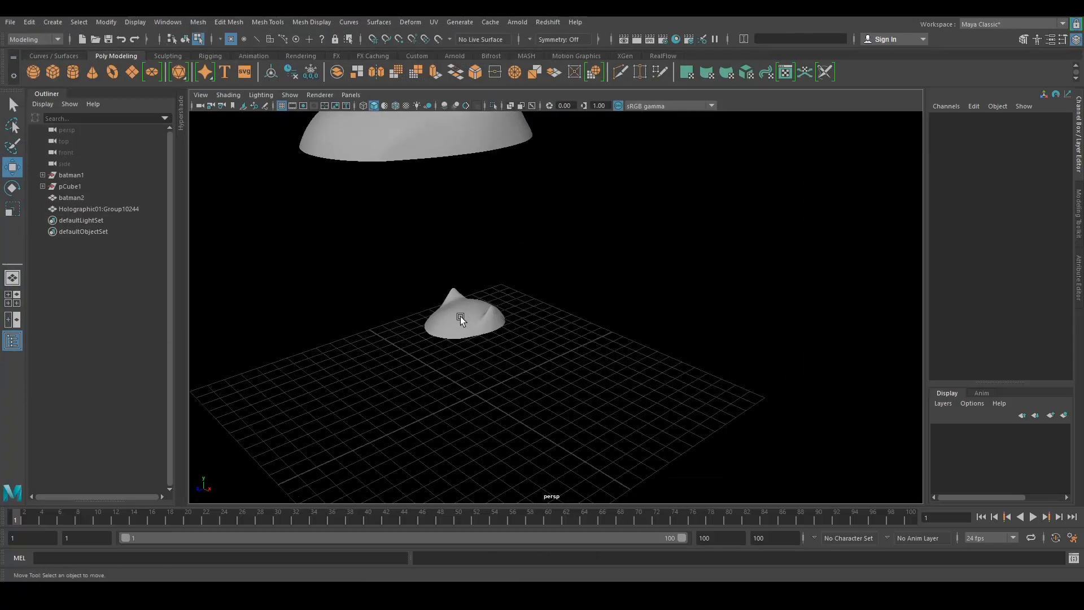
pyautogui.scroll(-3, 592, 347)
pyautogui.click(483, 172)
pyautogui.moveTo(83, 173); pyautogui.dragTo(85, 194)
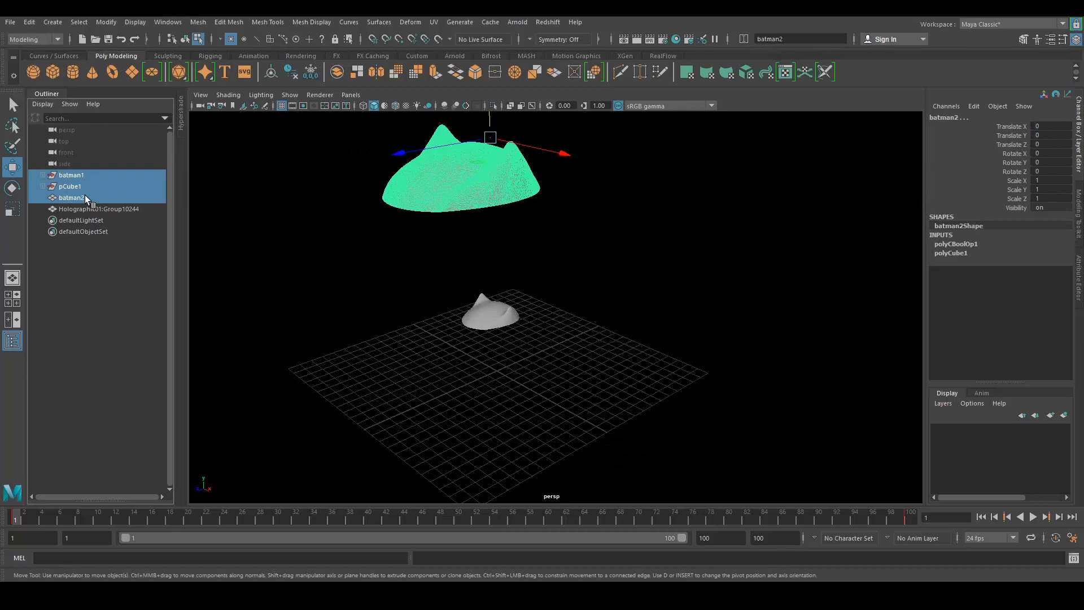
pyautogui.press('Delete')
# - Play back the imported head slice's cached animation and return to frame 1
pyautogui.keyDown('alt'); pyautogui.moveTo(263, 298); pyautogui.dragTo(502, 322); pyautogui.keyUp('alt')
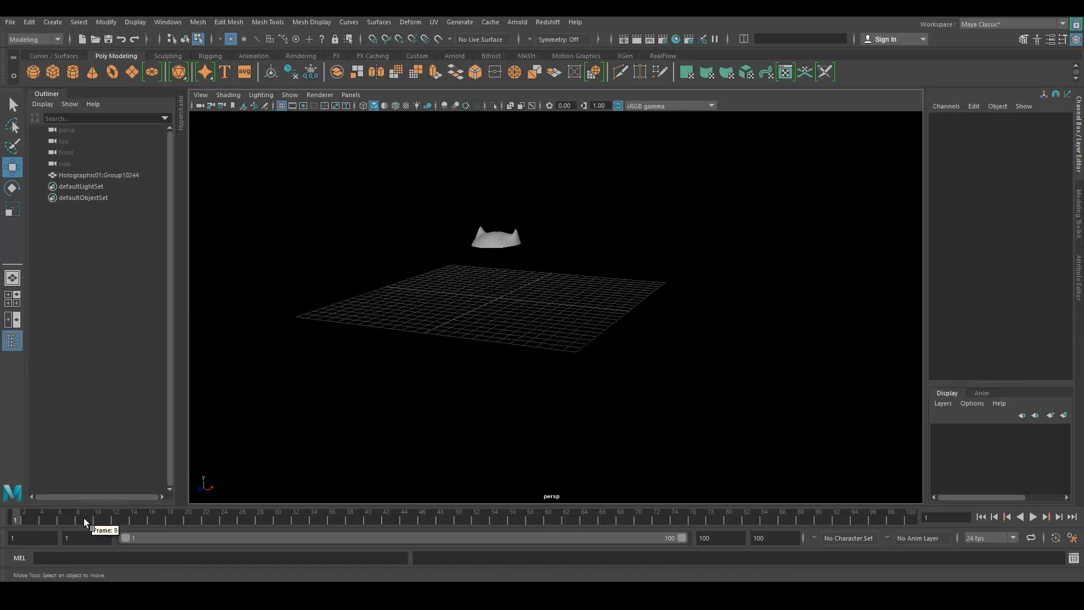
pyautogui.hotkey('alt', 'v')
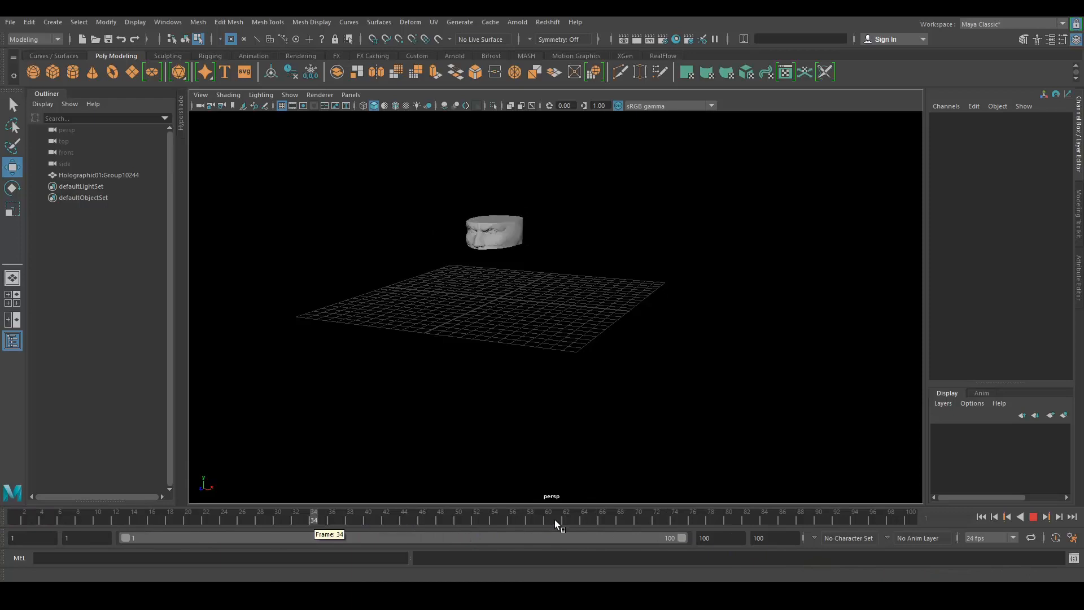
pyautogui.moveTo(13, 524)
pyautogui.mouseDown()
pyautogui.moveTo(30, 524)
pyautogui.moveTo(3, 523)
pyautogui.mouseUp()
pyautogui.scroll(-2, 510, 358)
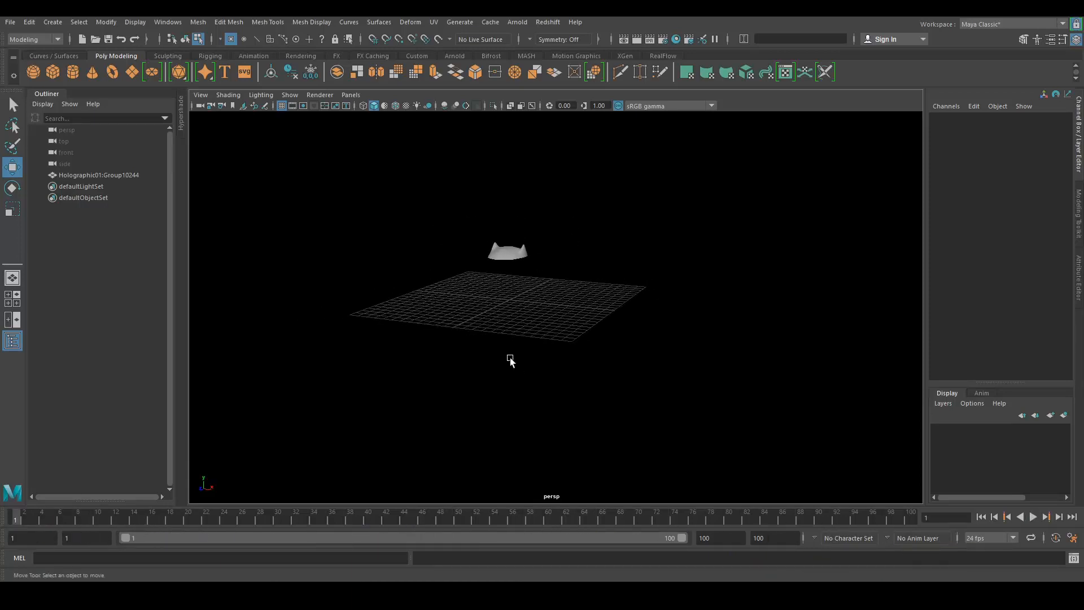
# - Create a polygon cube at the origin and rename it Particle_Cube
pyautogui.keyDown('alt'); pyautogui.moveTo(477, 282); pyautogui.dragTo(477, 312, button='middle'); pyautogui.keyUp('alt')
pyautogui.keyDown('alt'); pyautogui.moveTo(477, 312); pyautogui.dragTo(775, 431, button='right'); pyautogui.keyUp('alt')
pyautogui.keyDown('alt'); pyautogui.moveTo(491, 286); pyautogui.dragTo(626, 368, button='middle'); pyautogui.keyUp('alt')
pyautogui.scroll(-2, 626, 370)
pyautogui.keyDown('alt'); pyautogui.moveTo(627, 380); pyautogui.dragTo(538, 288); pyautogui.keyUp('alt')
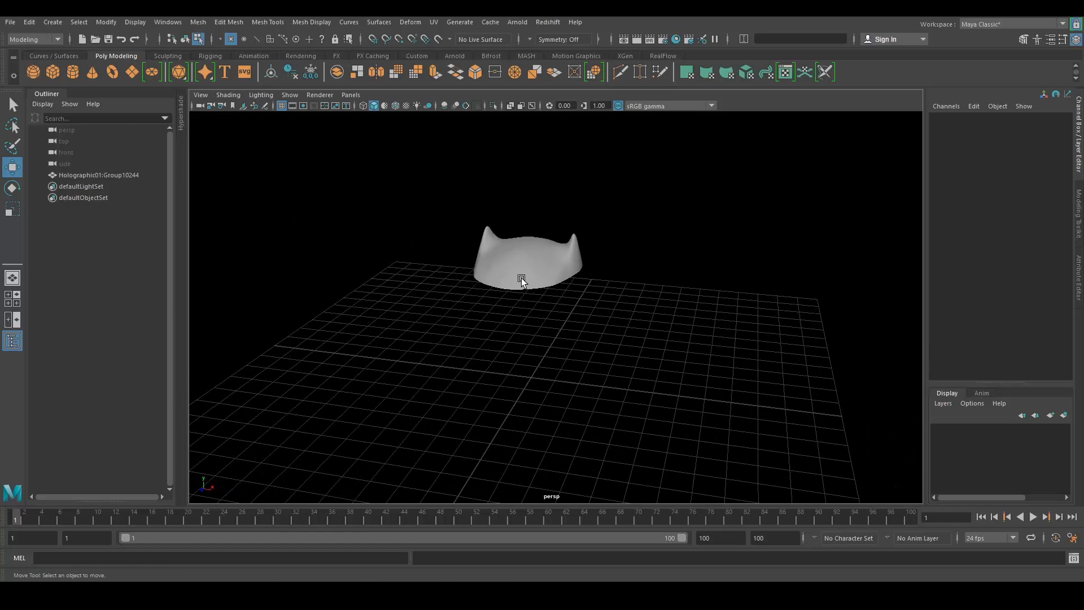
pyautogui.click(50, 23)
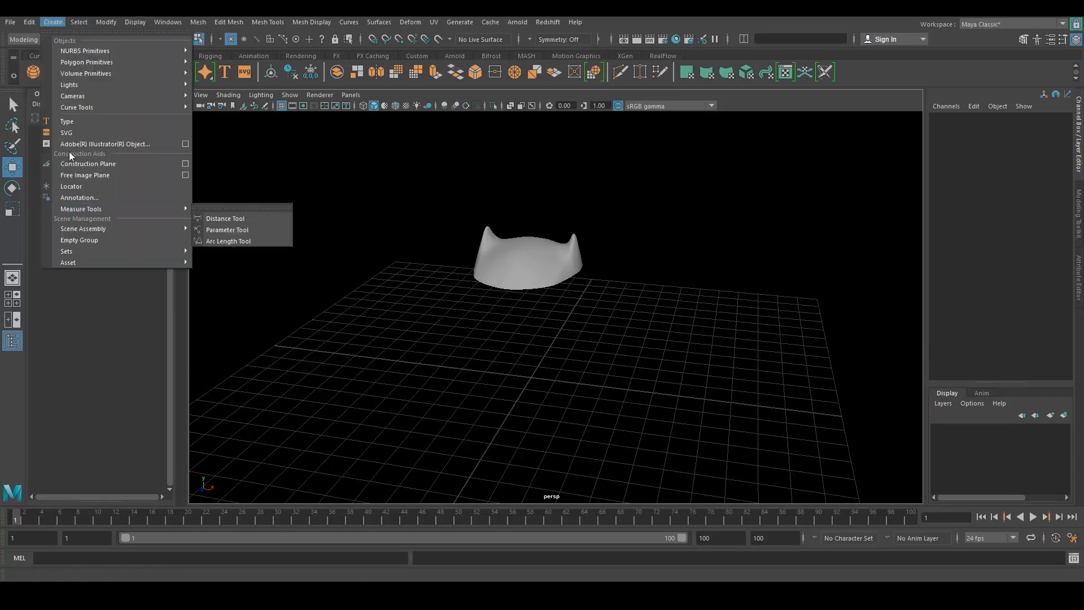
pyautogui.moveTo(158, 62)
pyautogui.click(244, 82)
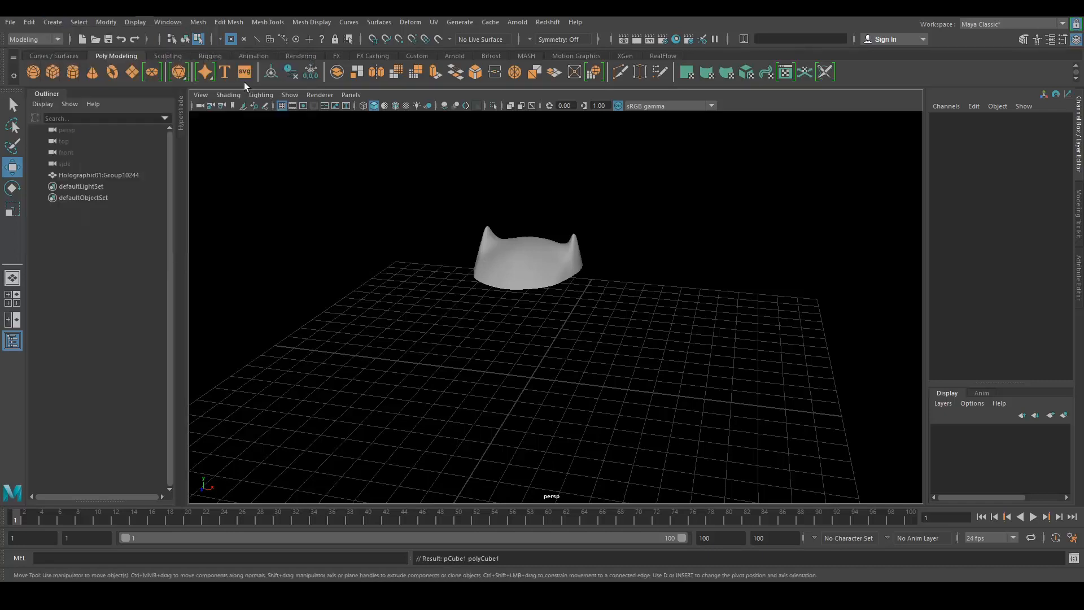
pyautogui.doubleClick(75, 186)
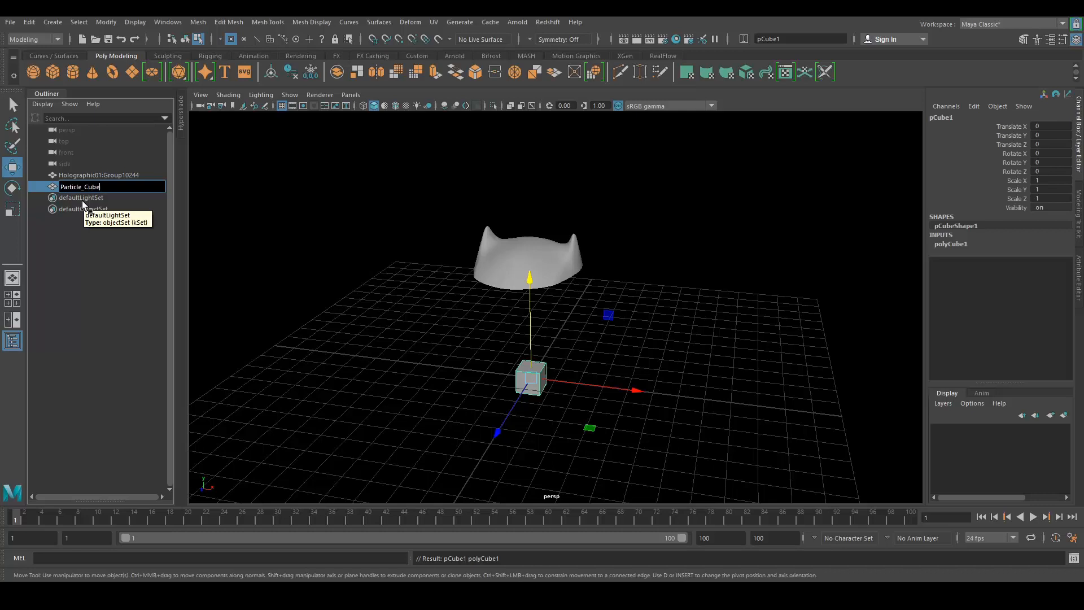
pyautogui.press('Return')
# - Set Particle_Cube's Scale X, Y and Z to 0.01
pyautogui.keyDown('alt'); pyautogui.moveTo(663, 436); pyautogui.dragTo(907, 299); pyautogui.keyUp('alt')
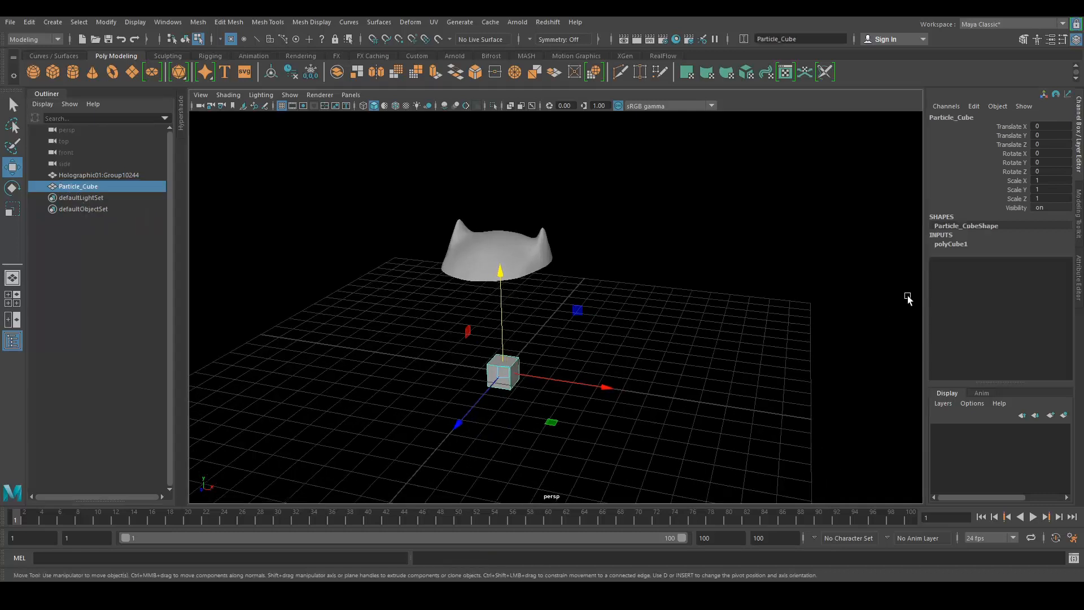
pyautogui.moveTo(1041, 181); pyautogui.dragTo(1045, 201)
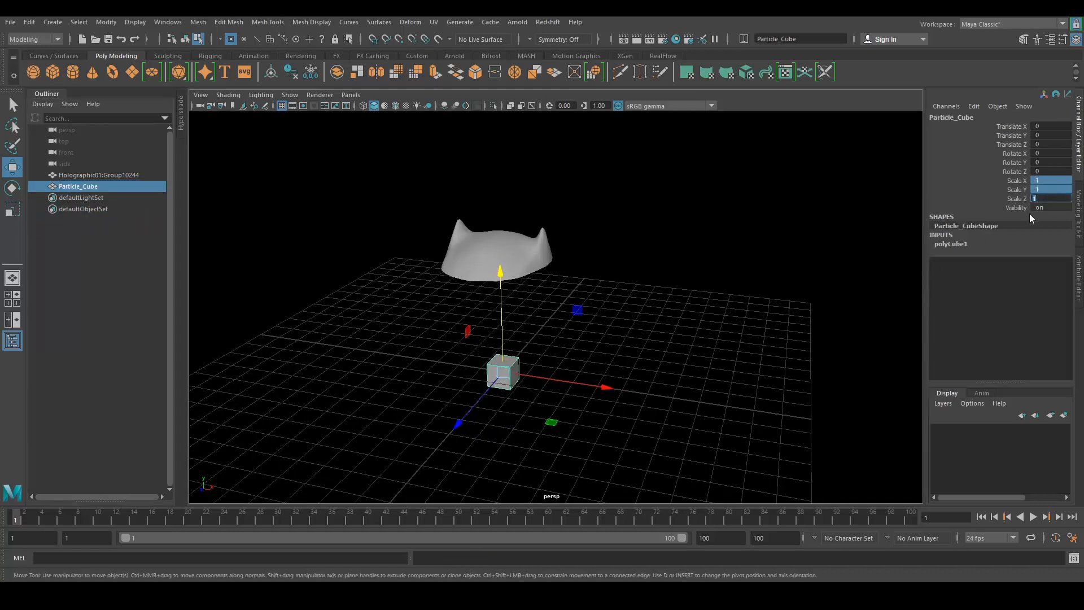
pyautogui.write('0.1')
pyautogui.press('Return')
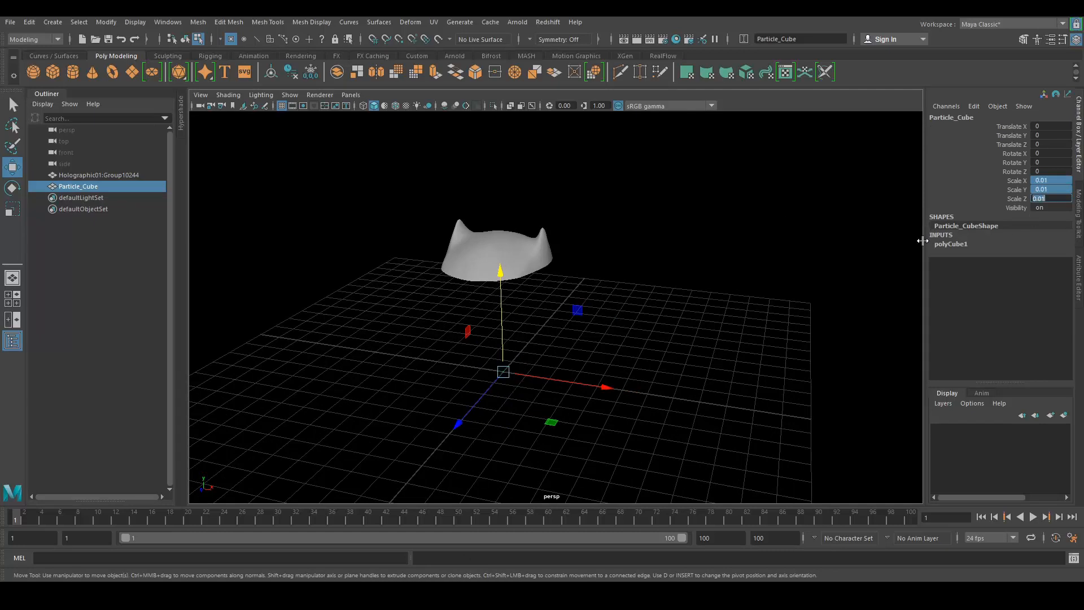
pyautogui.keyDown('alt'); pyautogui.moveTo(571, 317); pyautogui.dragTo(571, 321); pyautogui.keyUp('alt')
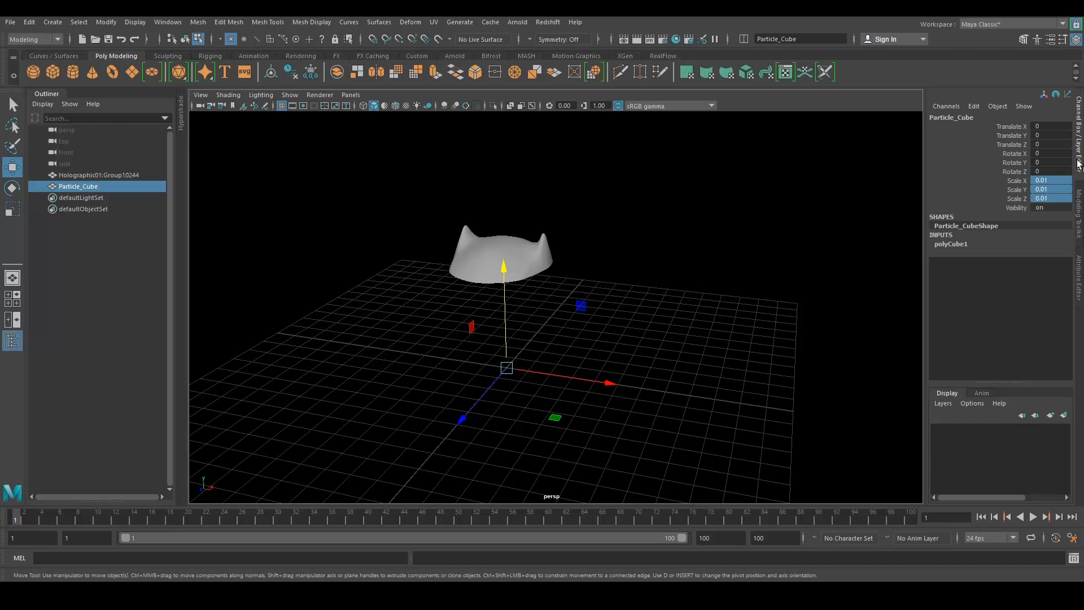
# - Set Particle_Cube's Scale X, Y and Z to 0.05 and leave the cube selected
pyautogui.click(1052, 197)
pyautogui.write('0.05')
pyautogui.press('Return')
pyautogui.click(669, 262)
pyautogui.keyDown('alt'); pyautogui.moveTo(739, 338); pyautogui.dragTo(686, 337); pyautogui.keyUp('alt')
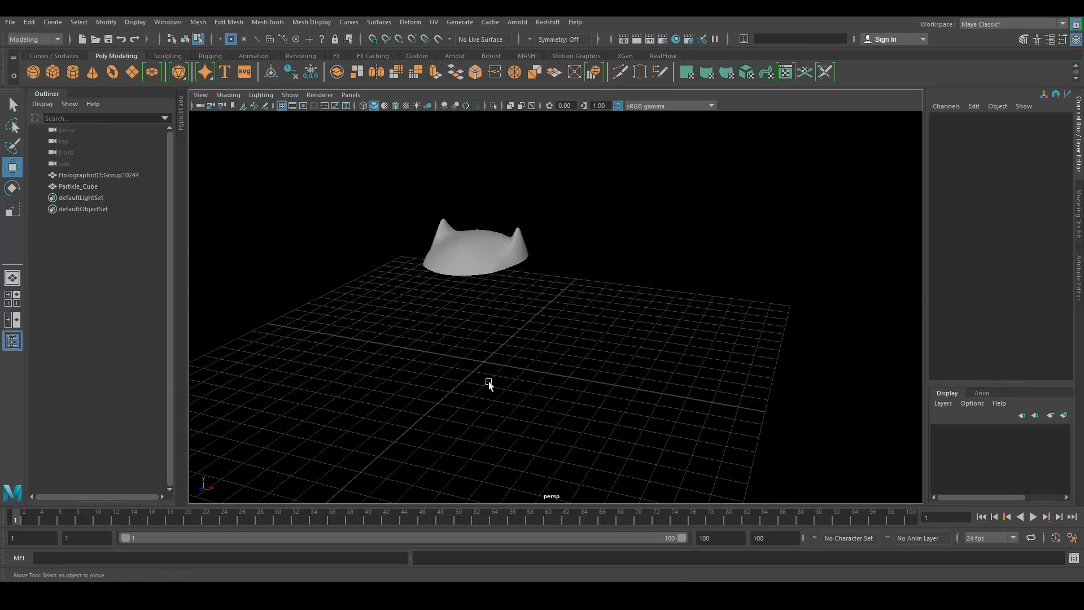
pyautogui.click(83, 185)
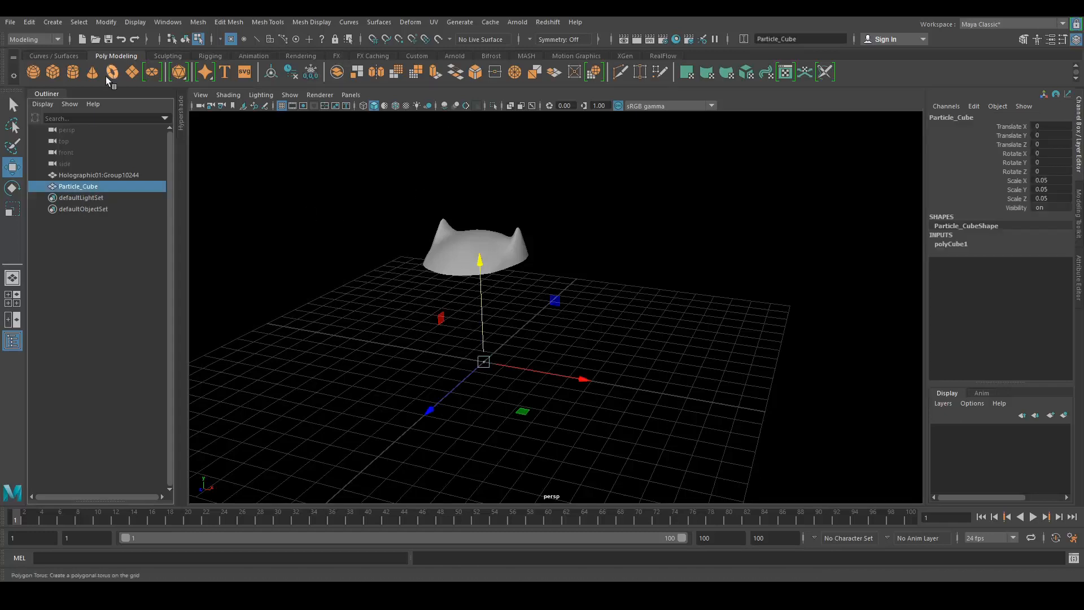
# - Switch to the Animation menu set and create a MASH network from Particle_Cube
pyautogui.click(39, 41)
pyautogui.click(32, 75)
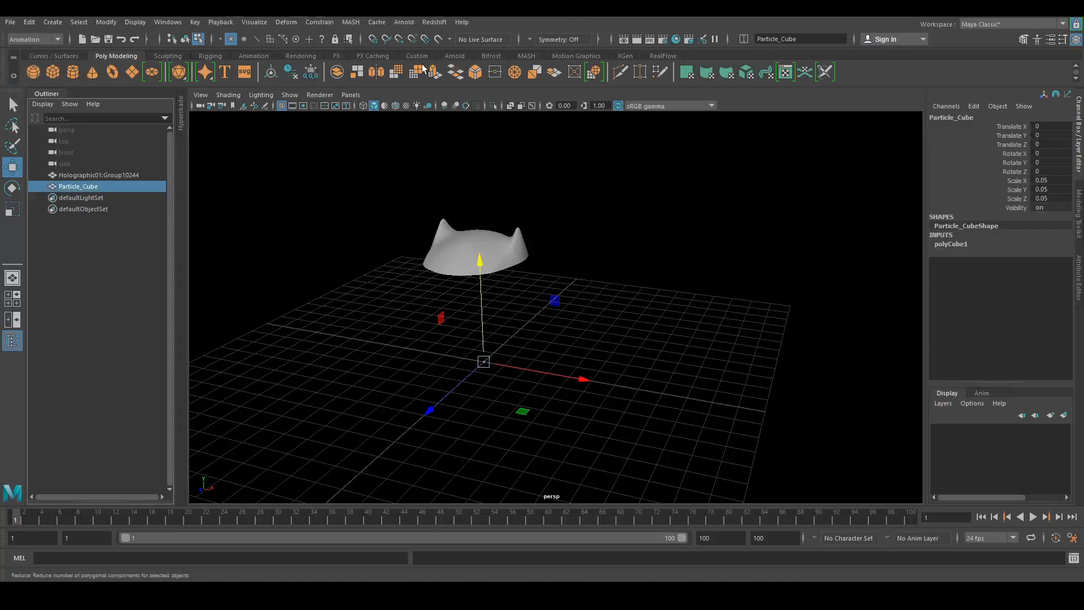
pyautogui.click(354, 22)
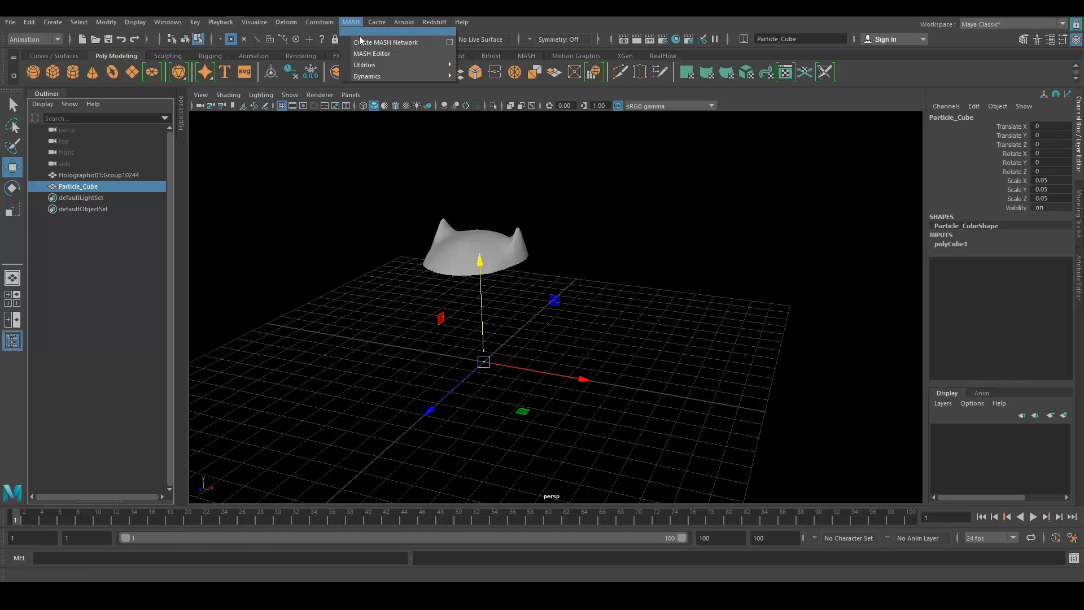
pyautogui.click(374, 43)
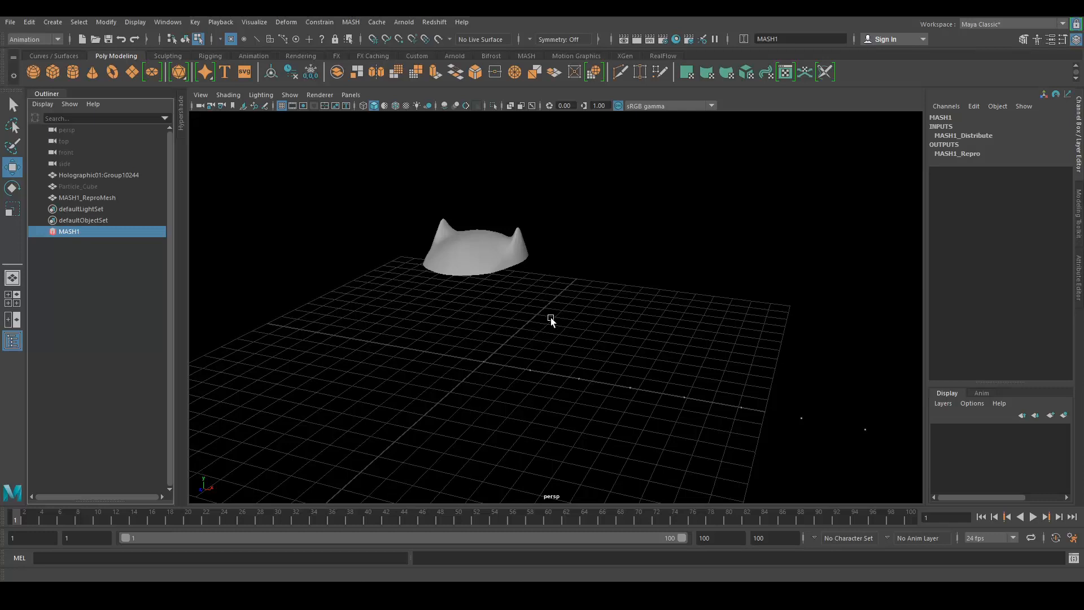
# - Save the scene in the Maya_Holographic folder as a Maya ASCII file named Maya_Holographic_Tut_V001
pyautogui.hotkey('ctrl', 'shift', 's')
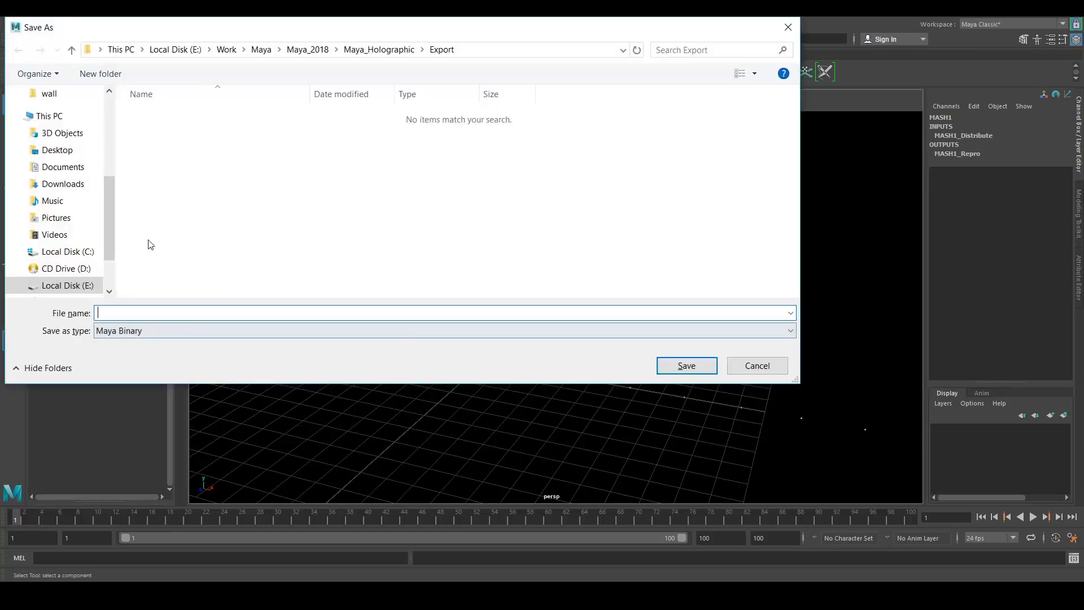
pyautogui.click(133, 333)
pyautogui.click(126, 344)
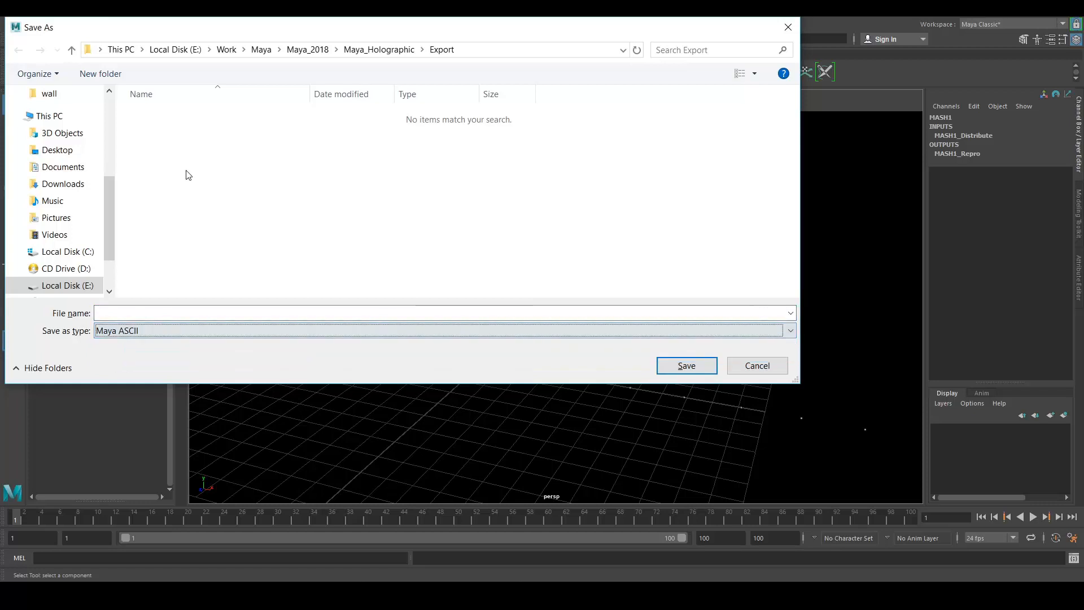
pyautogui.scroll(2, 80, 175)
pyautogui.click(68, 161)
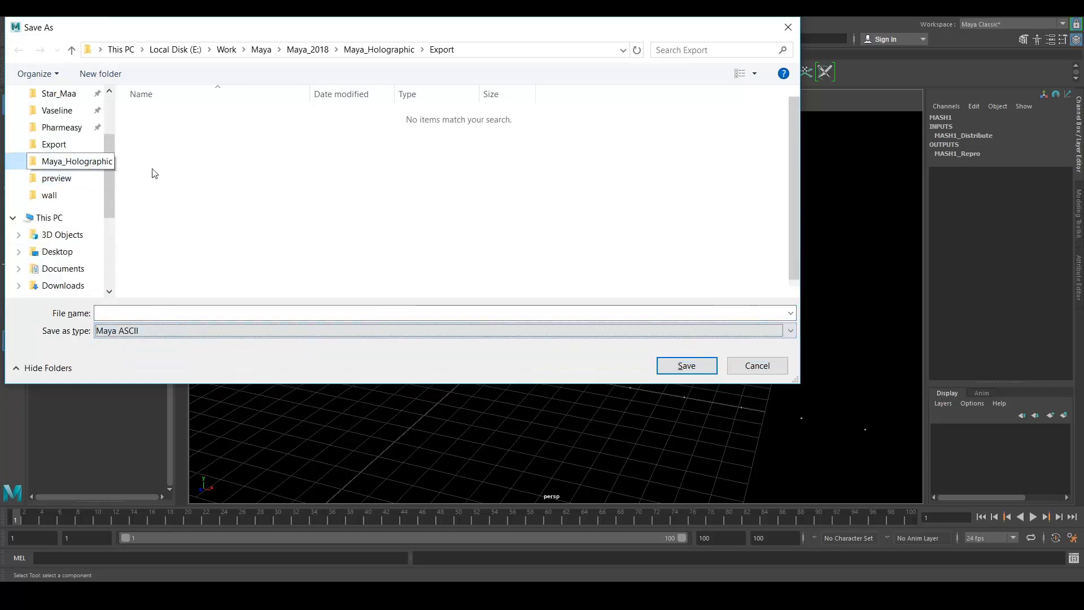
pyautogui.click(128, 314)
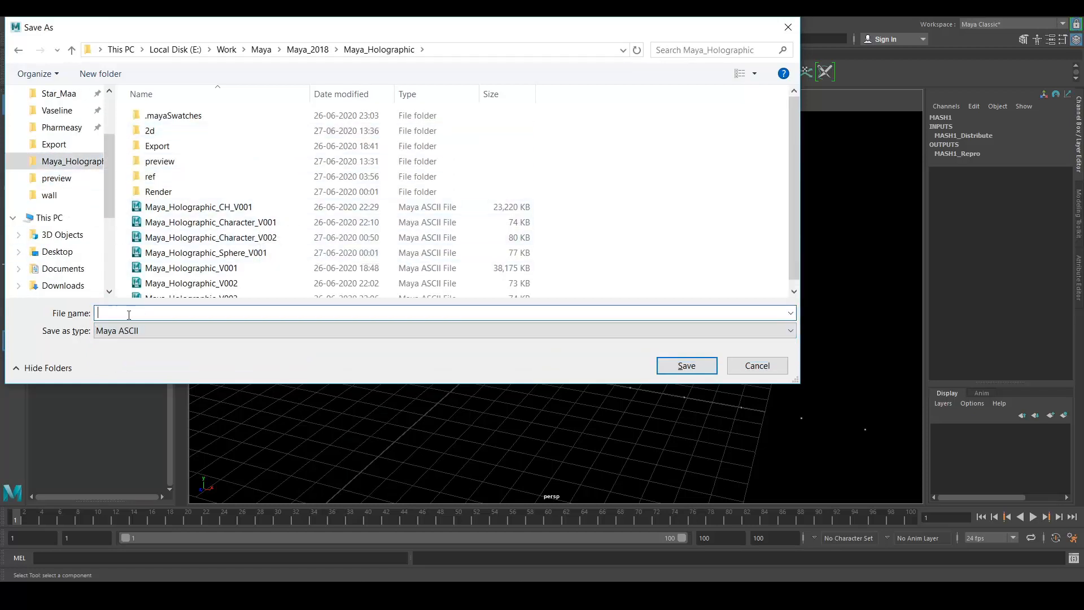
pyautogui.write('Maya')
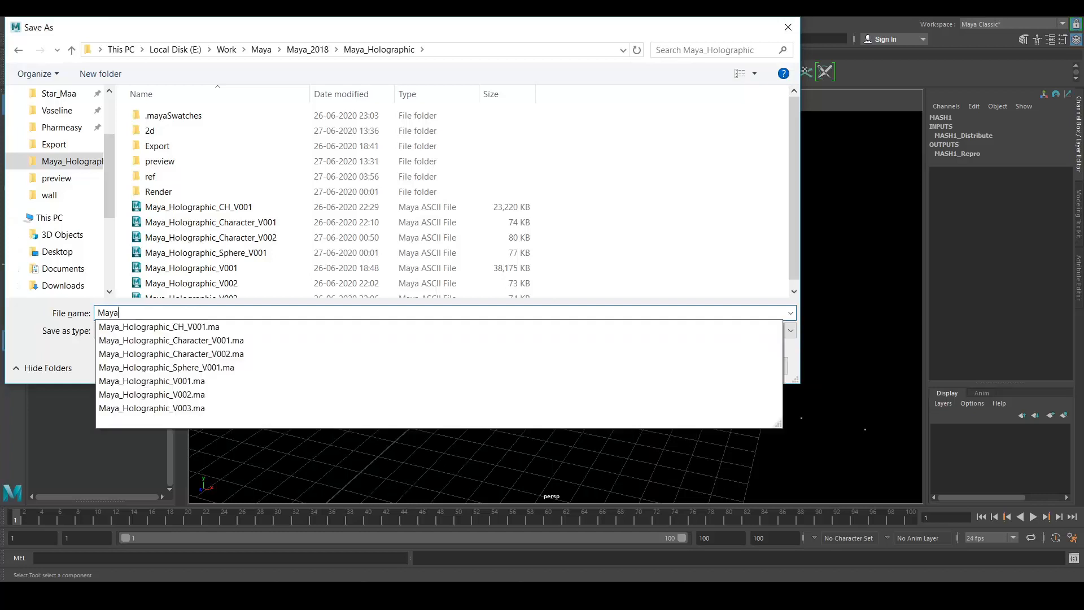
pyautogui.write('_Holographic_T')
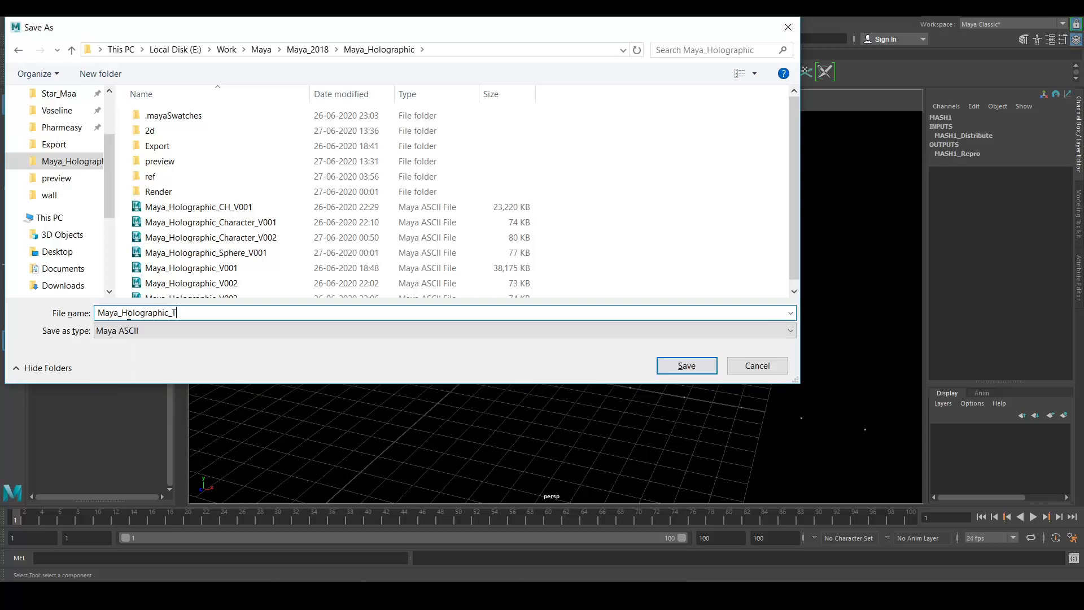
pyautogui.write('ut_V001')
pyautogui.press('Return')
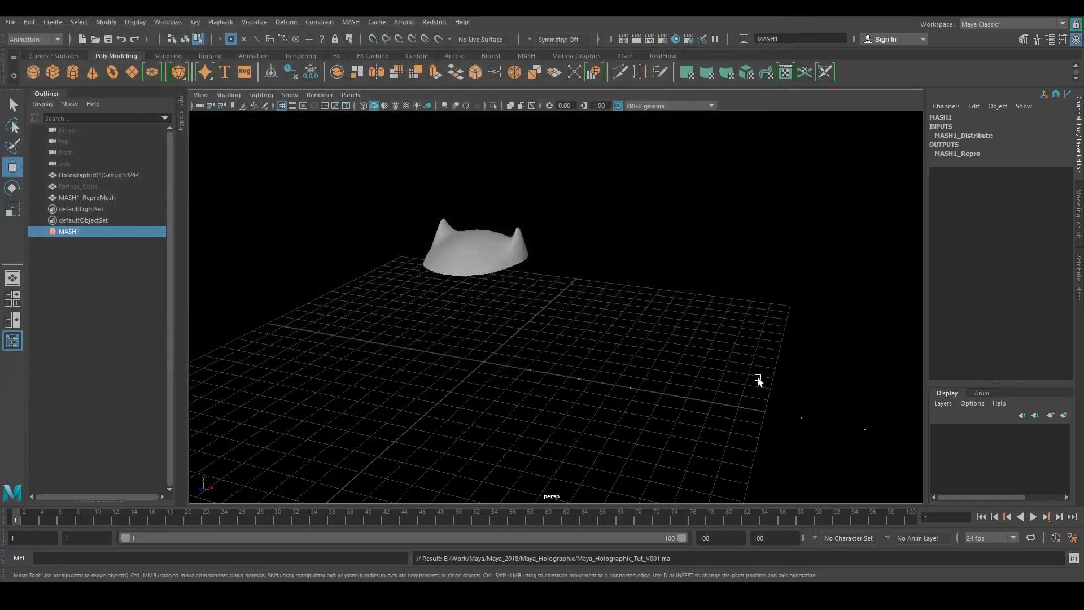
# - Set MASH1_Distribute's distribution type to Mesh and connect the Holographic01:Group10244 head slice as its input mesh
pyautogui.press('F10')
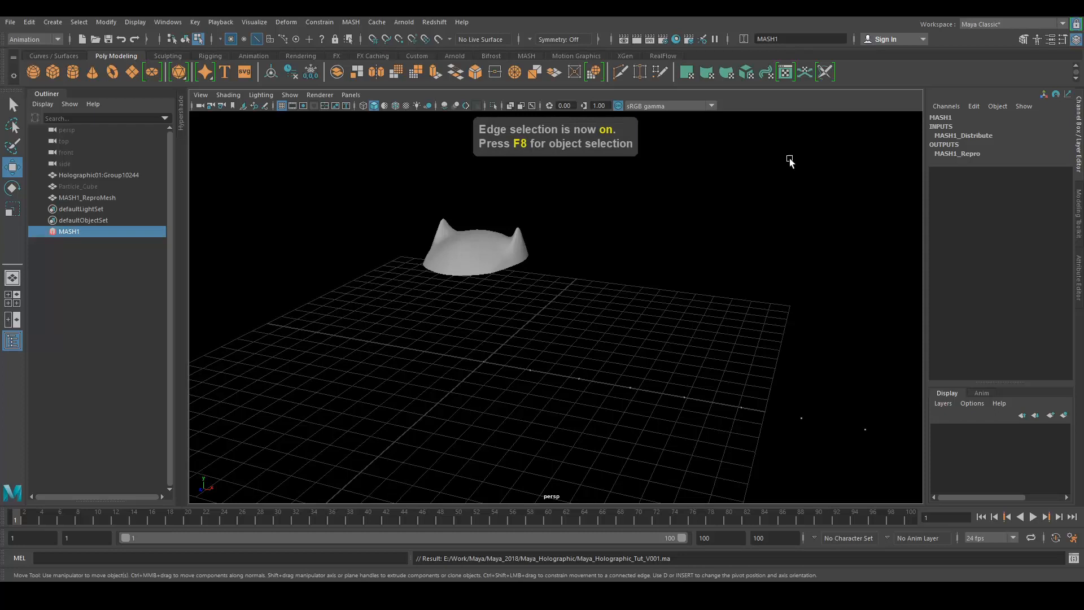
pyautogui.hotkey('ctrl', 'a')
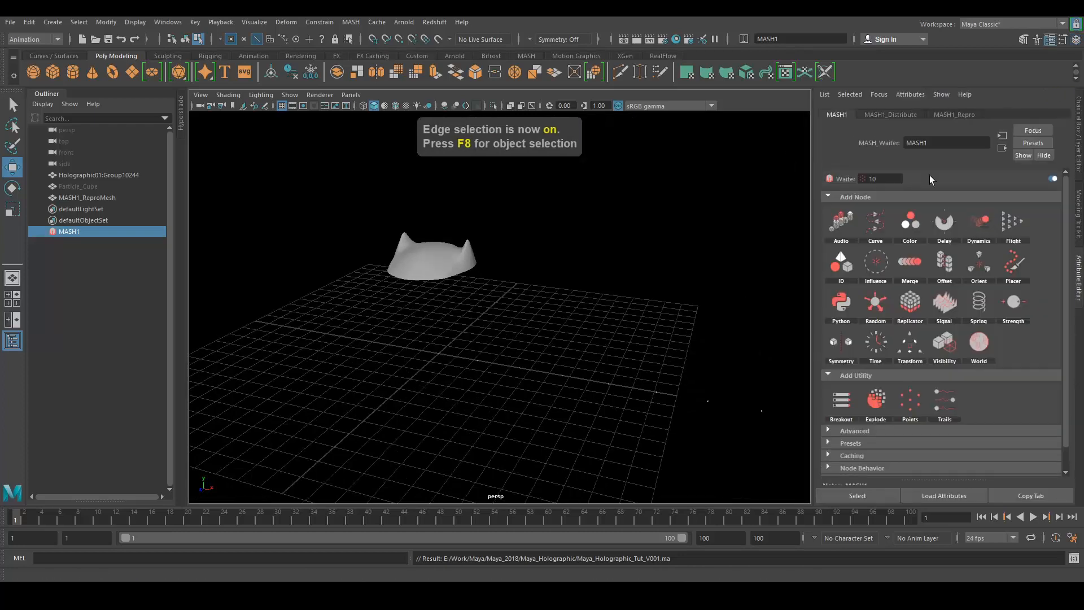
pyautogui.click(896, 116)
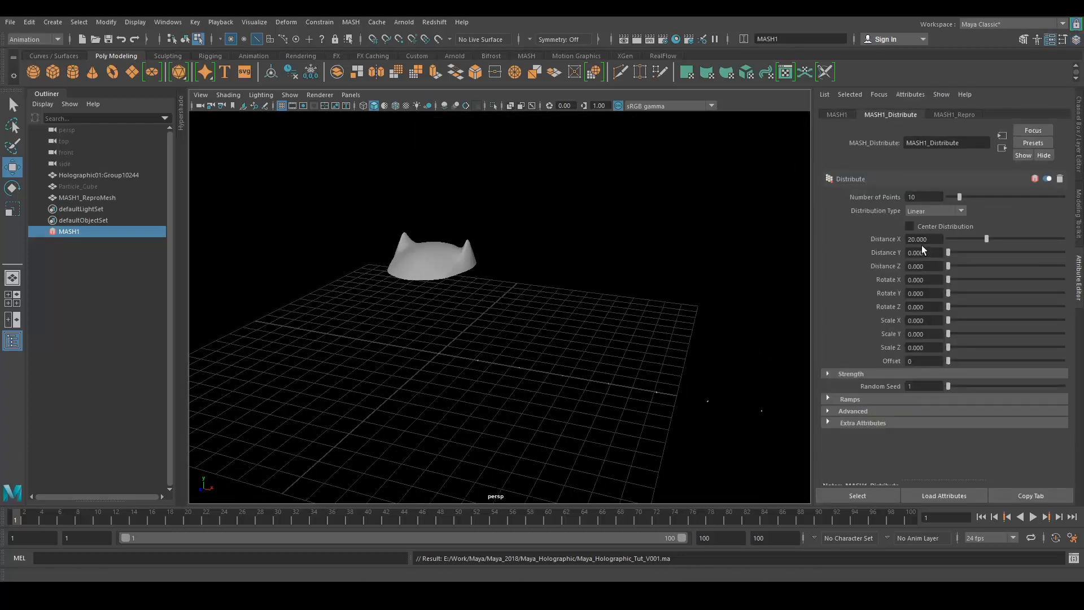
pyautogui.click(933, 210)
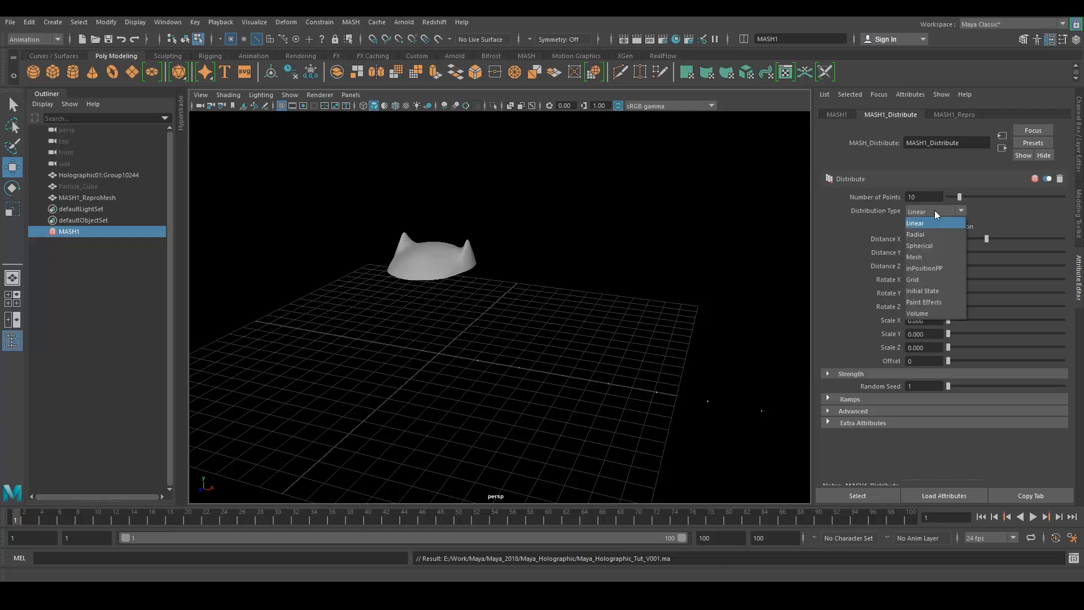
pyautogui.click(937, 256)
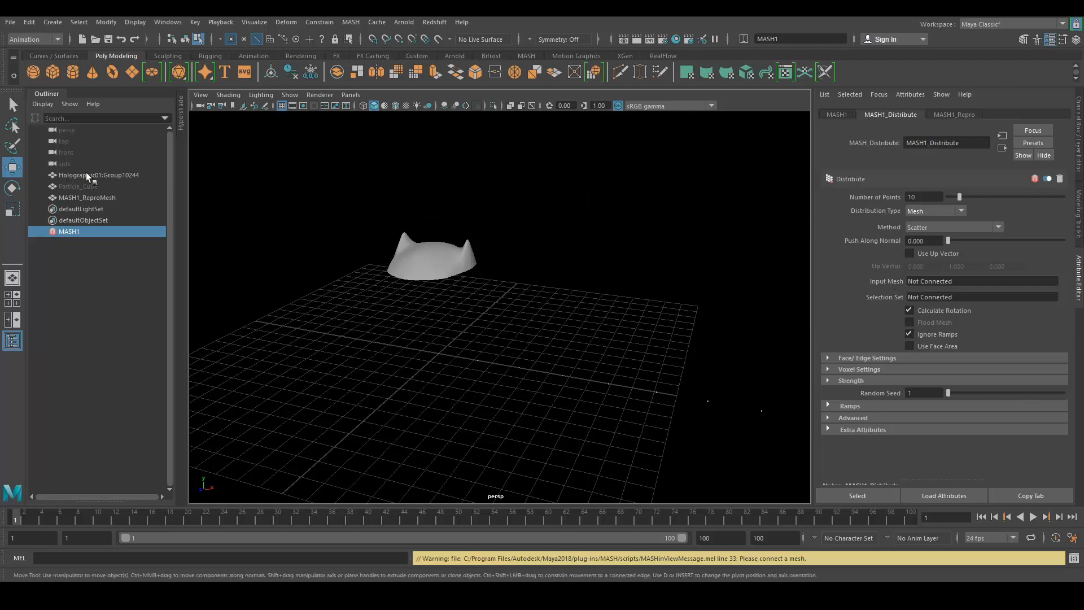
pyautogui.moveTo(80, 174); pyautogui.dragTo(853, 294, button='middle')
pyautogui.moveTo(930, 279); pyautogui.dragTo(933, 279, button='middle')
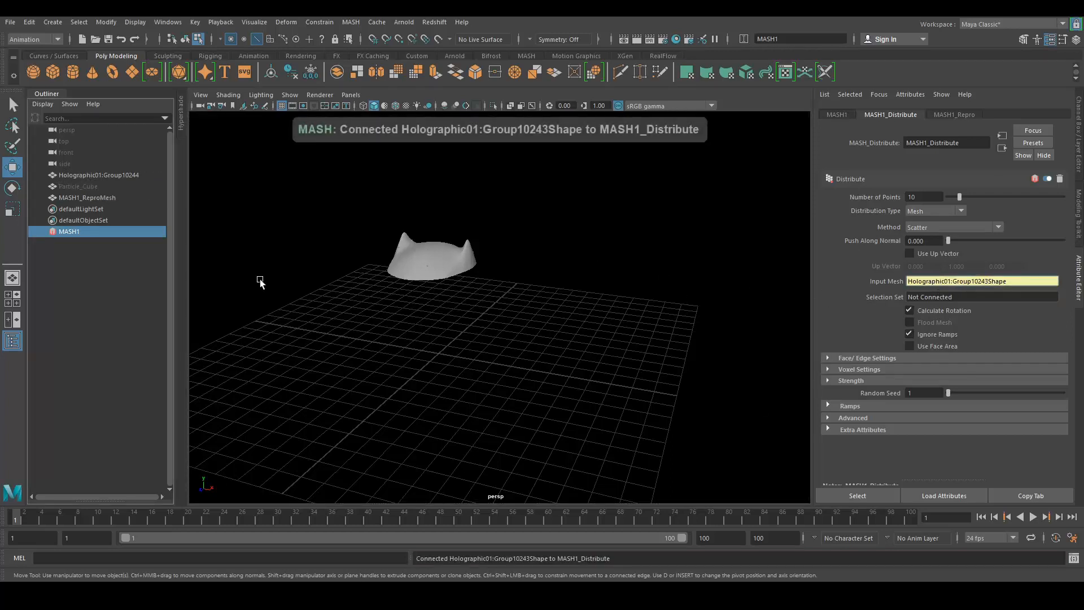
# - Set MASH1_Distribute's mesh method to Vertex and enable Flood Mesh
pyautogui.click(941, 228)
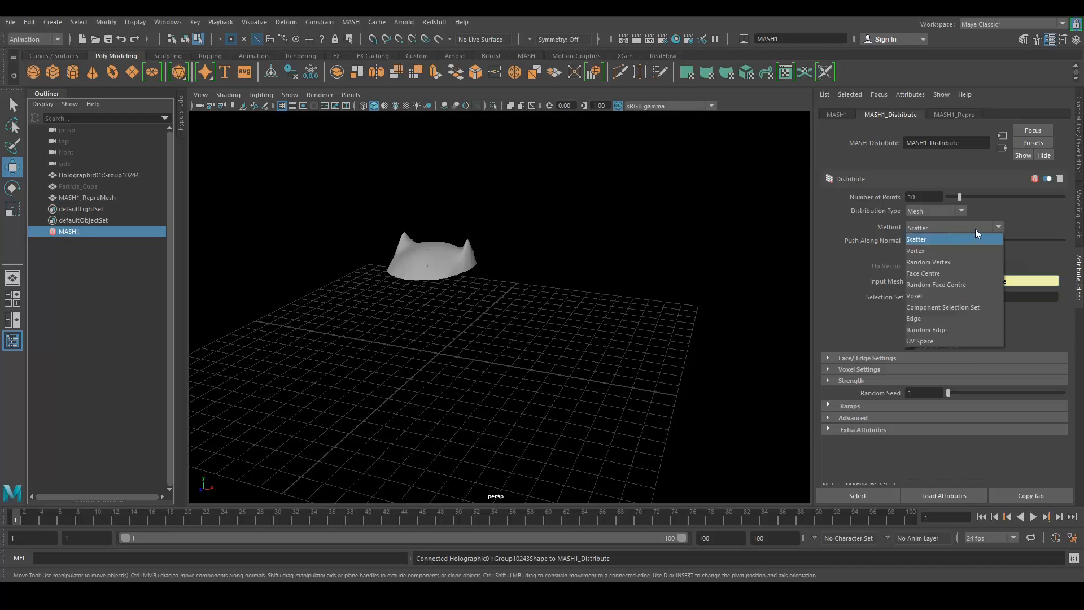
pyautogui.click(949, 252)
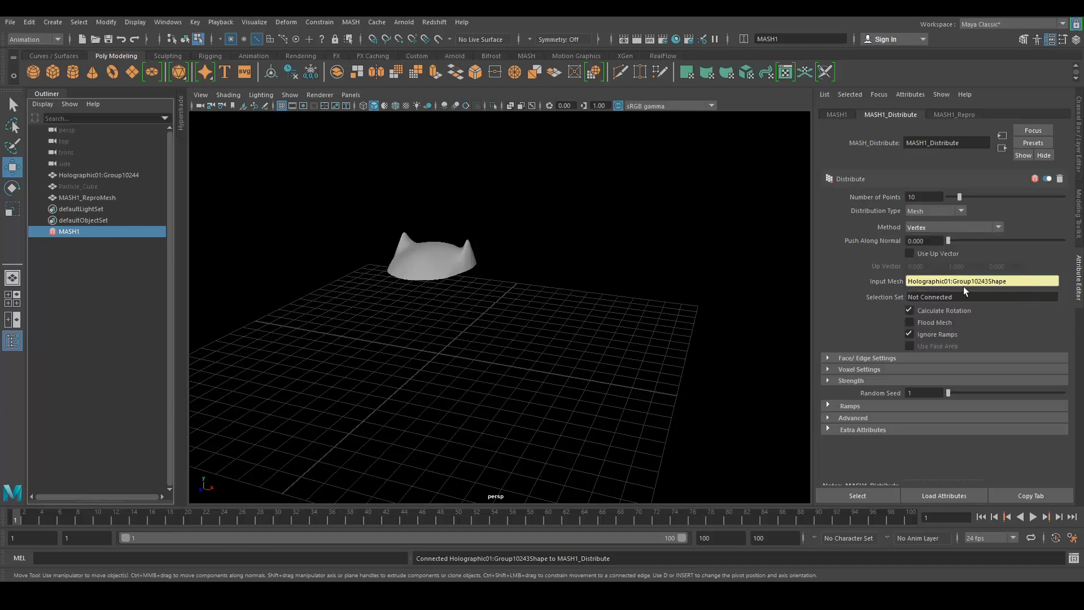
pyautogui.click(930, 323)
# - Examine up close how the cubes are distributed over the head slice's surface
pyautogui.scroll(10, 500, 313)
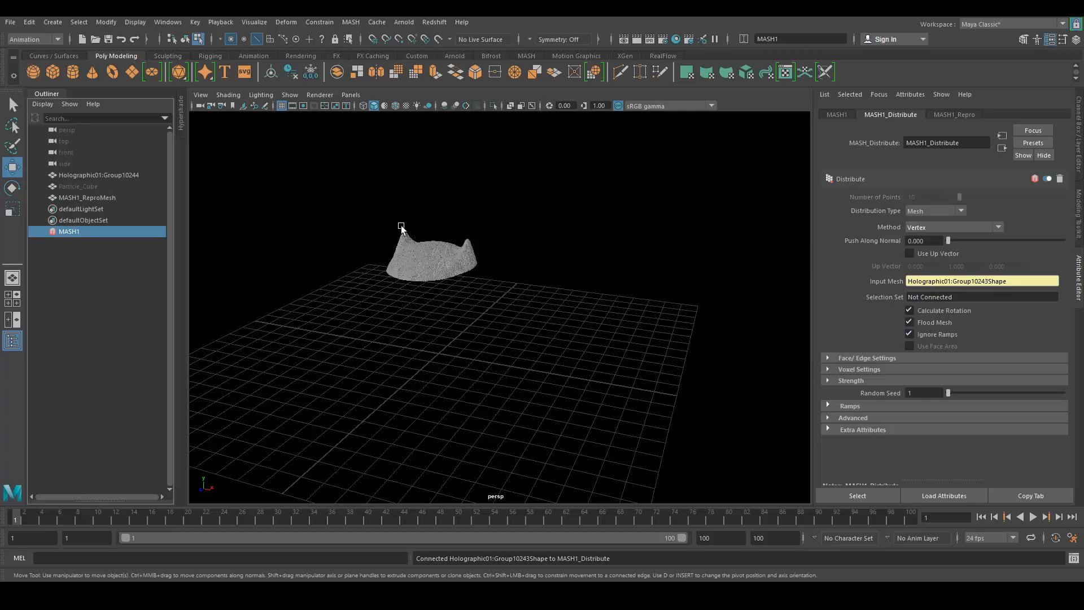
pyautogui.scroll(6, 497, 344)
pyautogui.scroll(-4, 509, 353)
pyautogui.scroll(-3, 616, 307)
pyautogui.scroll(-4, 621, 313)
pyautogui.keyDown('alt'); pyautogui.moveTo(621, 313); pyautogui.dragTo(449, 290, button='middle'); pyautogui.keyUp('alt')
pyautogui.scroll(8, 422, 288)
pyautogui.scroll(-5, 422, 293)
pyautogui.scroll(-8, 447, 287)
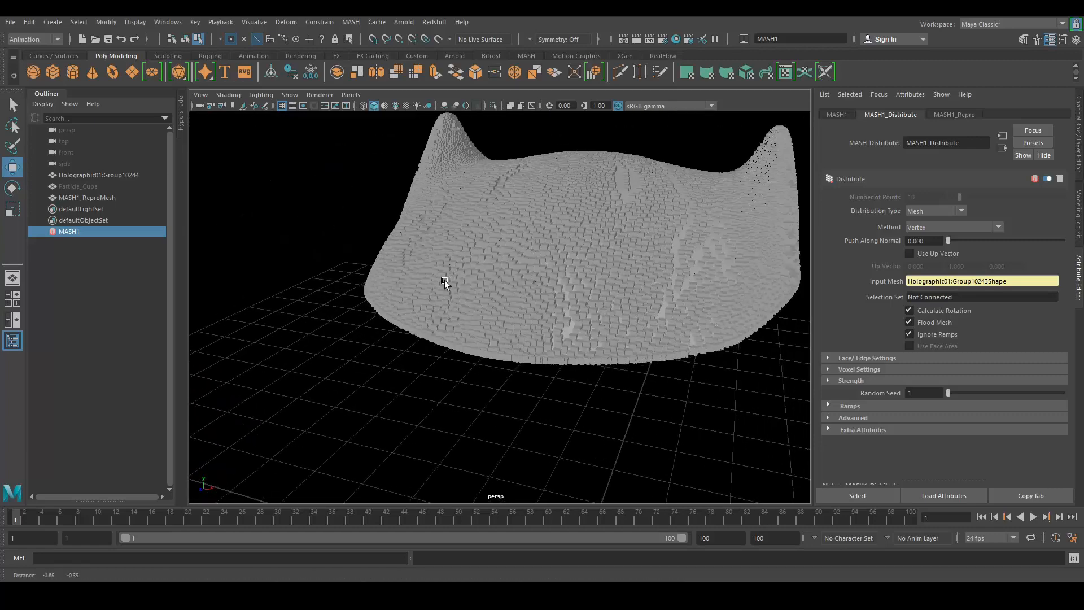
# - Assign a new Arnold aiFlat material to Particle_Cube
pyautogui.click(75, 186)
pyautogui.scroll(-5, 514, 307)
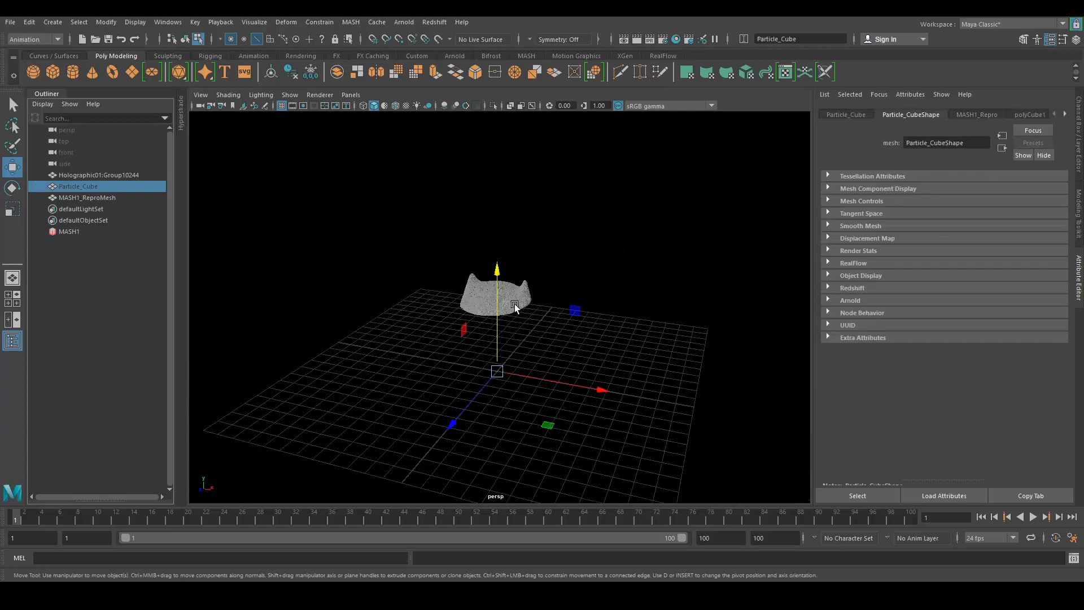
pyautogui.keyDown('alt'); pyautogui.moveTo(515, 351); pyautogui.dragTo(515, 306, button='middle'); pyautogui.keyUp('alt')
pyautogui.scroll(8, 506, 370)
pyautogui.moveTo(477, 429); pyautogui.dragTo(477, 577, button='right')
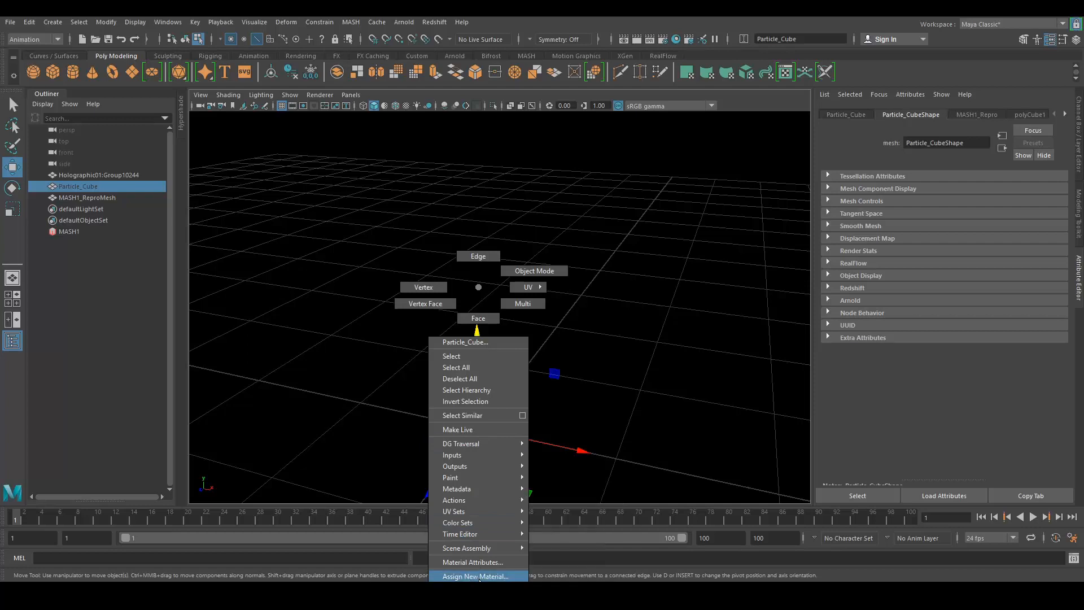
pyautogui.moveTo(477, 577); pyautogui.dragTo(479, 578, button='right')
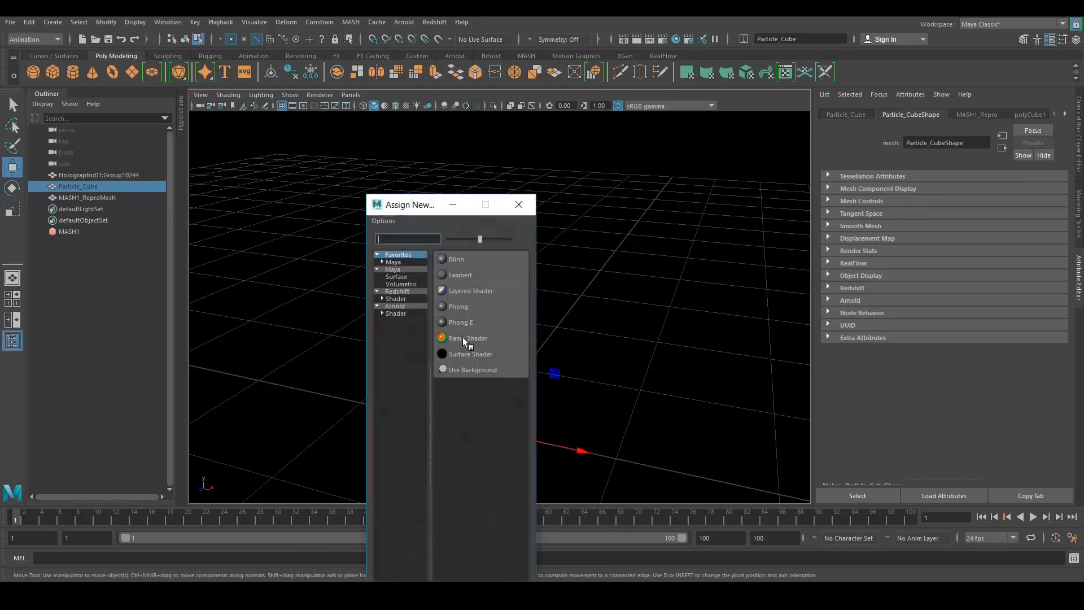
pyautogui.click(397, 313)
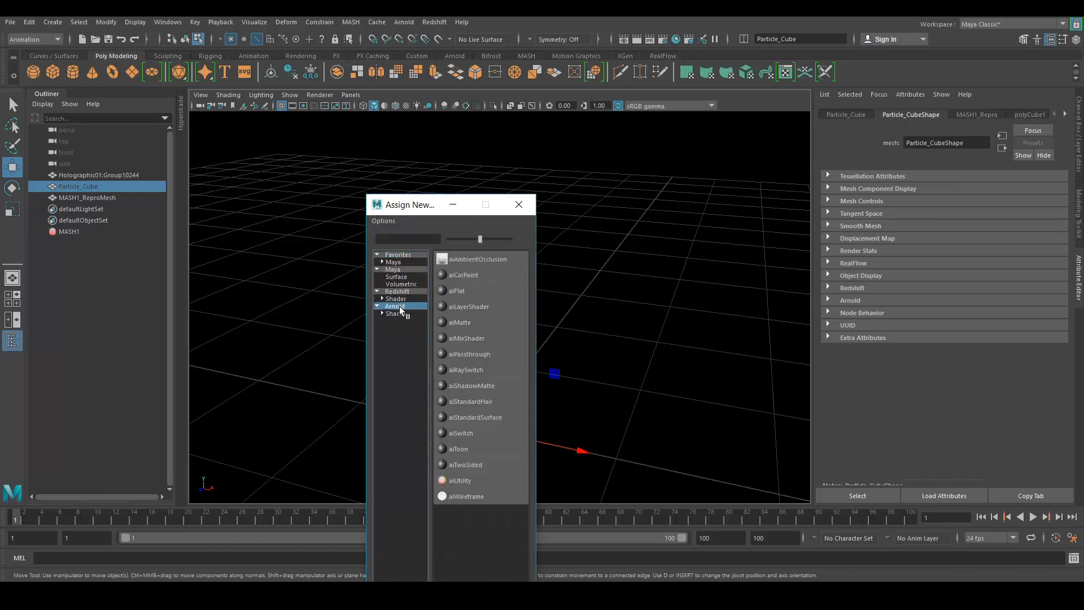
pyautogui.click(465, 291)
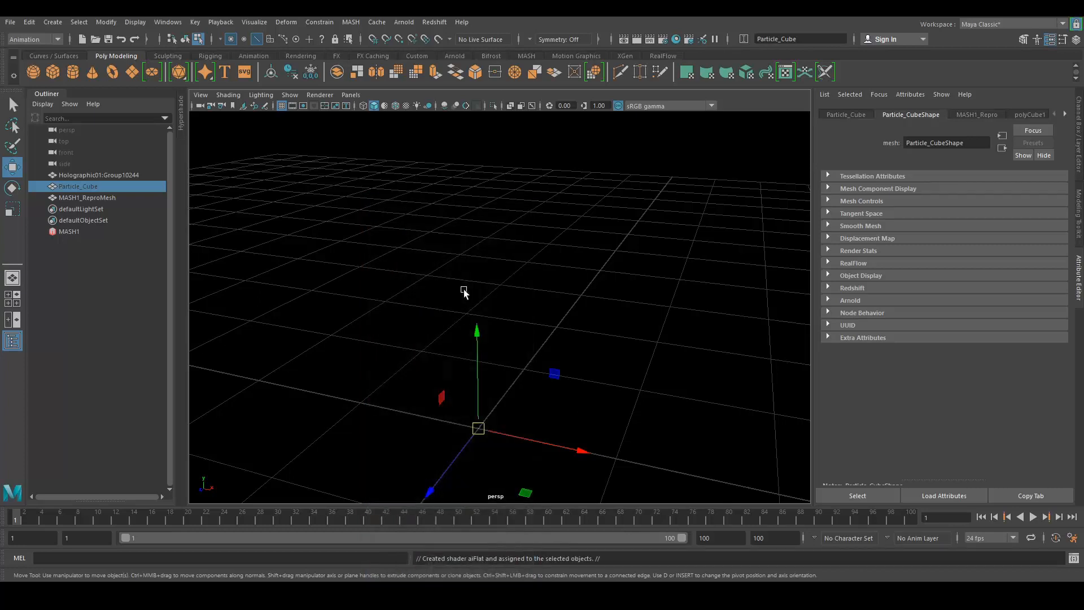
pyautogui.keyDown('alt'); pyautogui.moveTo(675, 392); pyautogui.dragTo(424, 343); pyautogui.keyUp('alt')
pyautogui.keyDown('alt'); pyautogui.moveTo(568, 371); pyautogui.dragTo(402, 319); pyautogui.keyUp('alt')
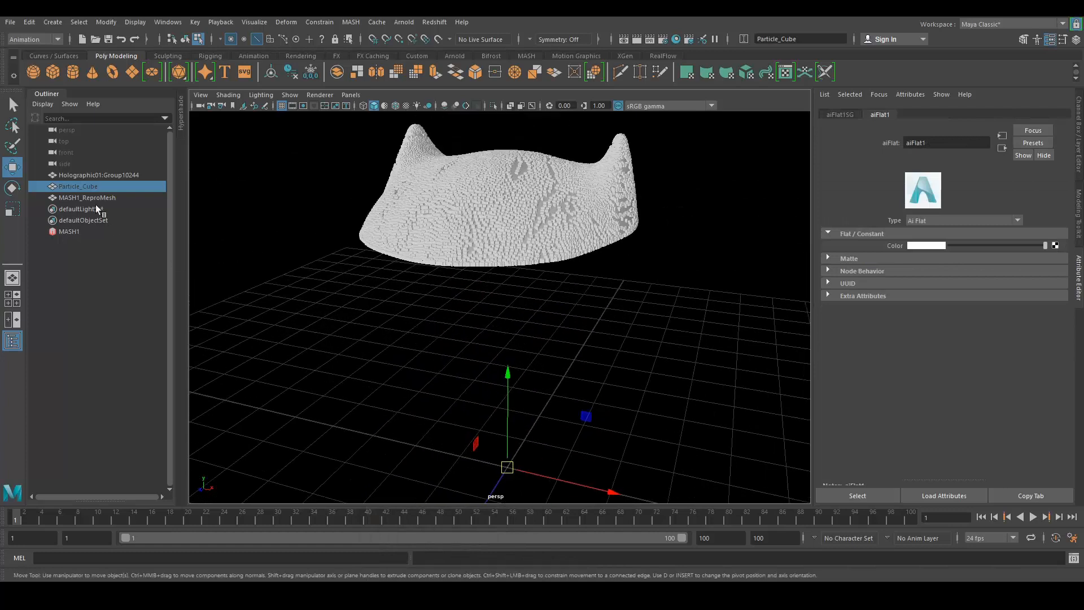
# - Set Particle_Cube's Scale X, Y and Z to 0.001
pyautogui.click(84, 186)
pyautogui.hotkey('ctrl', 'a')
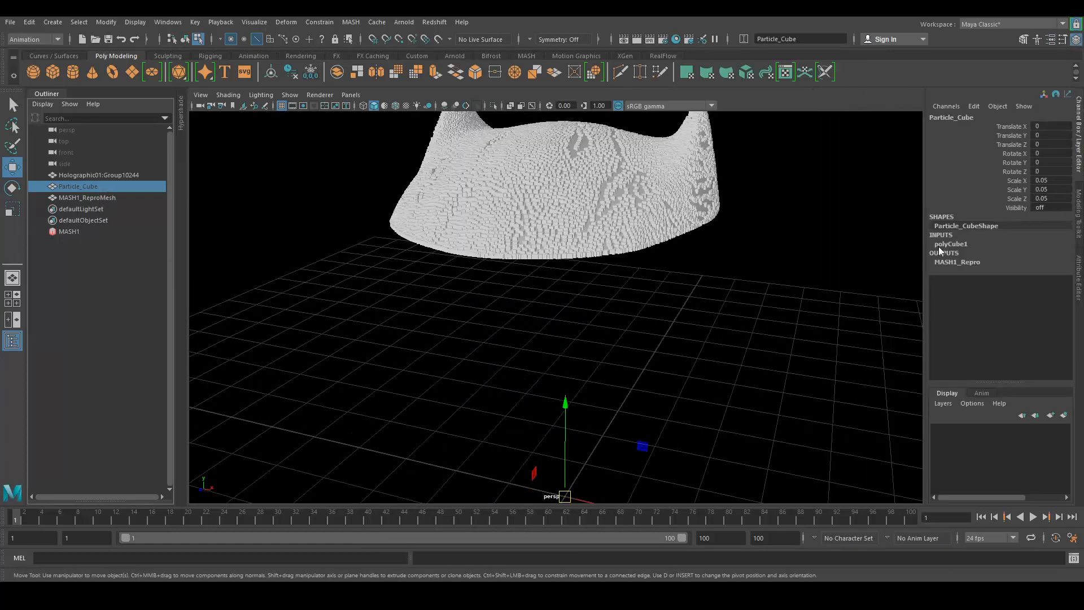
pyautogui.moveTo(1041, 181); pyautogui.dragTo(1051, 201)
pyautogui.press('BackSpace')
pyautogui.press('Return')
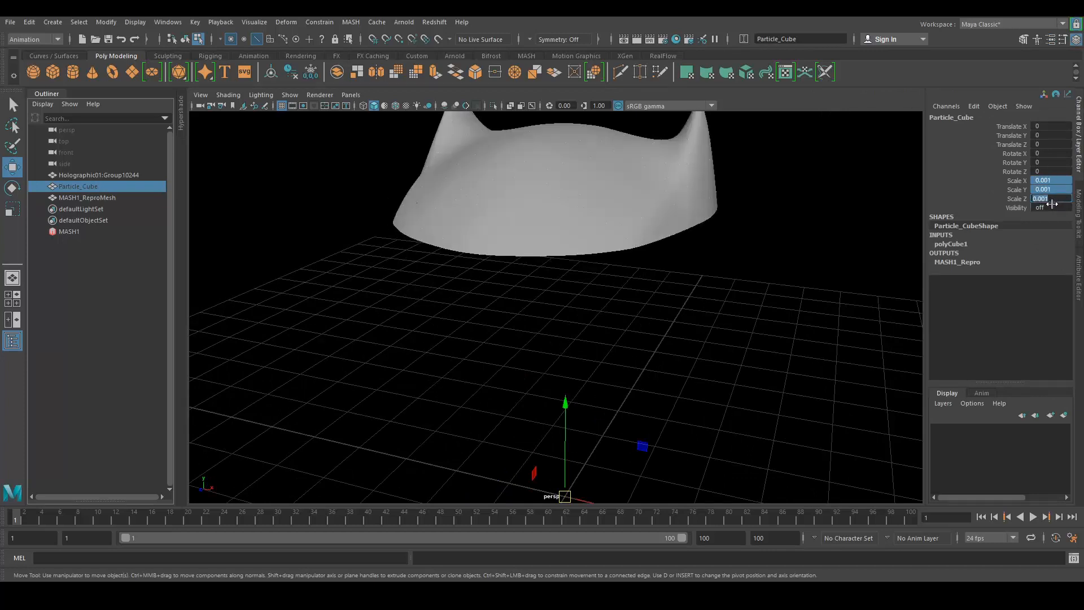
# - Set Particle_Cube's Scale X, Y and Z to 0.01
pyautogui.press('BackSpace')
pyautogui.write('0.01')
pyautogui.press('Return')
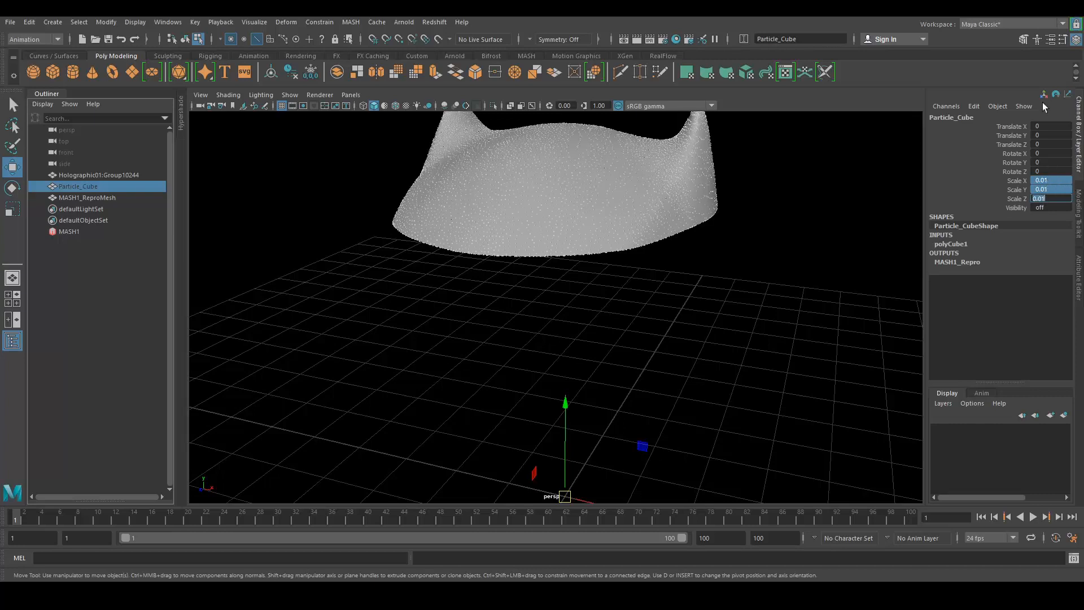
pyautogui.scroll(-5, 592, 373)
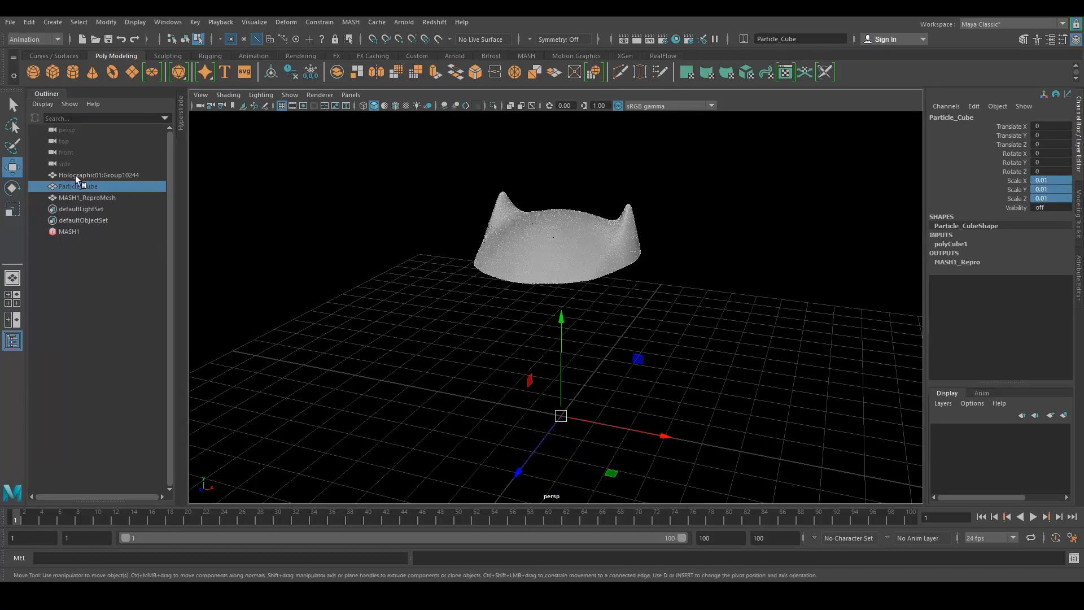
# - Hide the original Holographic01:Group10244 head slice mesh, leaving only the MASH cubes shown
pyautogui.click(76, 175)
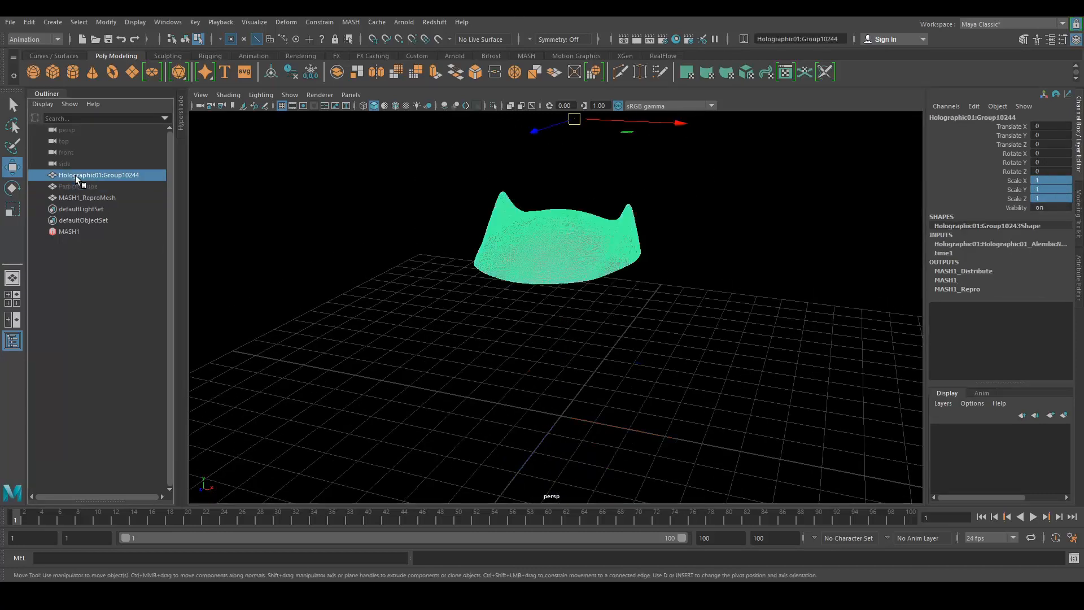
pyautogui.hotkey('ctrl', 'h')
pyautogui.keyDown('alt'); pyautogui.moveTo(699, 319); pyautogui.dragTo(600, 305, button='right'); pyautogui.keyUp('alt')
# - Play back the MASH point animation, return to frame 1 and save the scene
pyautogui.hotkey('alt', 'v')
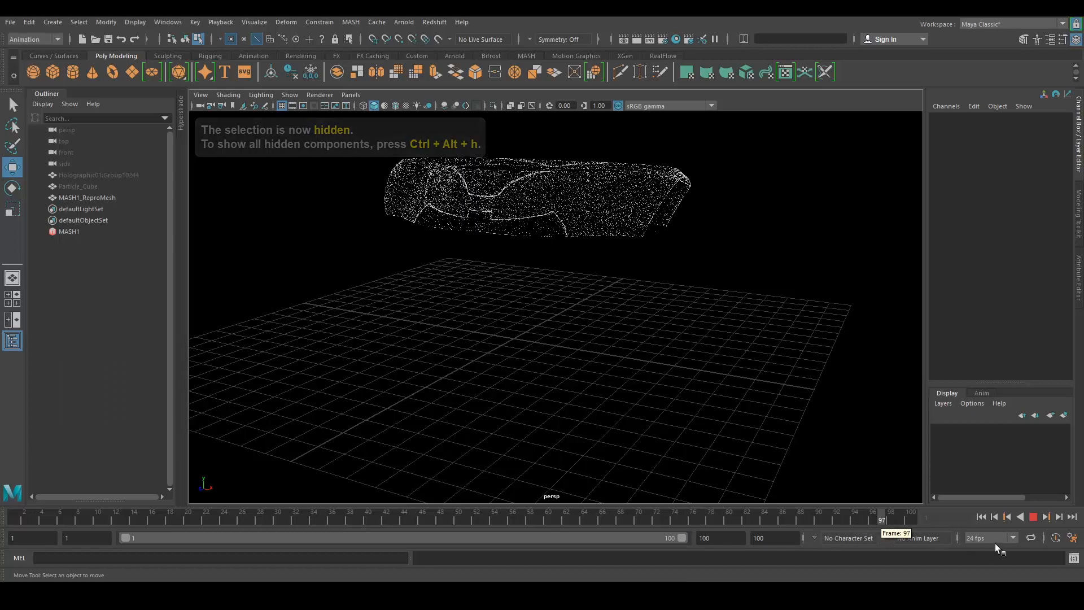
pyautogui.click(980, 517)
pyautogui.keyDown('alt'); pyautogui.moveTo(583, 259); pyautogui.dragTo(525, 267); pyautogui.keyUp('alt')
pyautogui.hotkey('ctrl', 's')
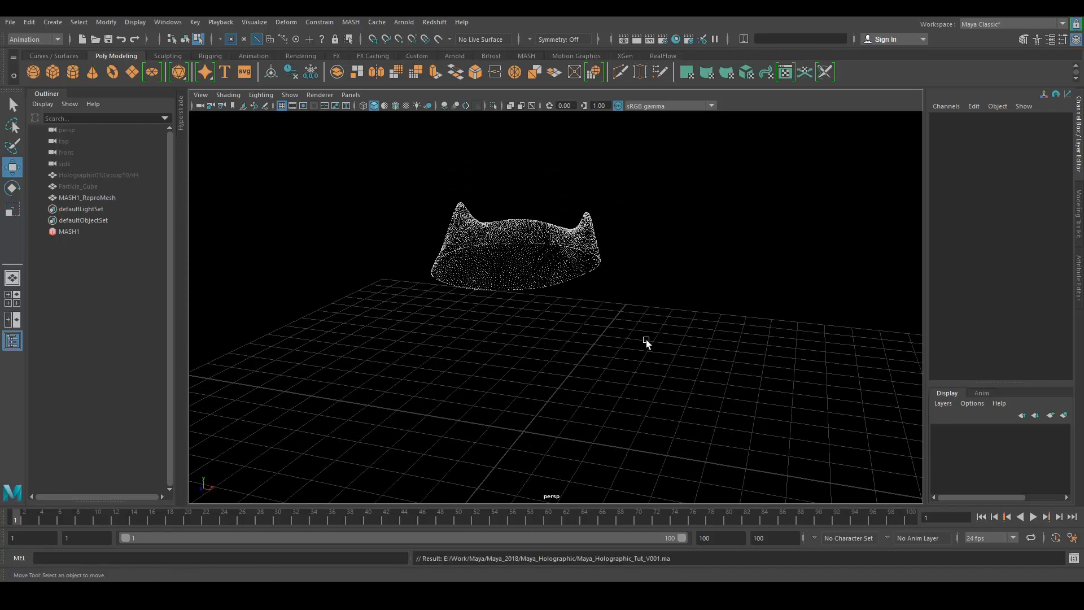
# - Add an Offset node to the MASH1 network
pyautogui.press('F10')
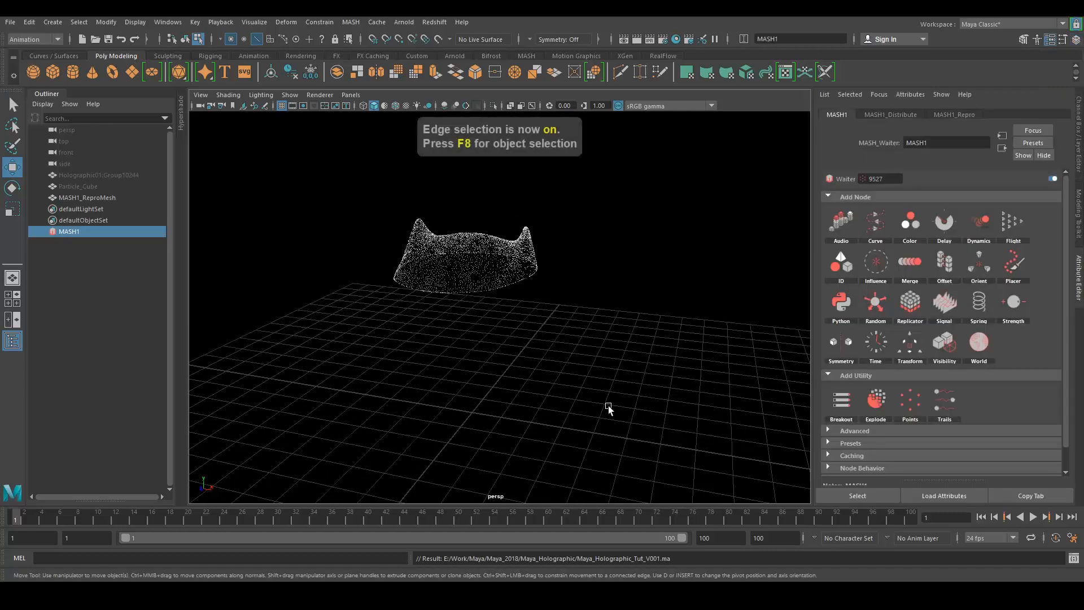
pyautogui.rightClick(944, 270)
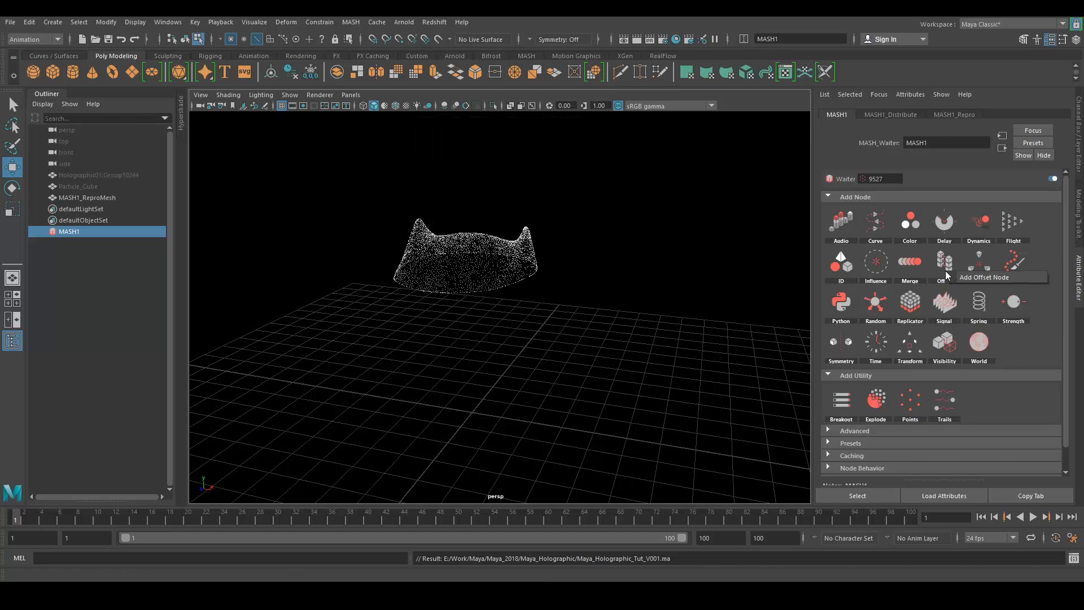
pyautogui.click(964, 278)
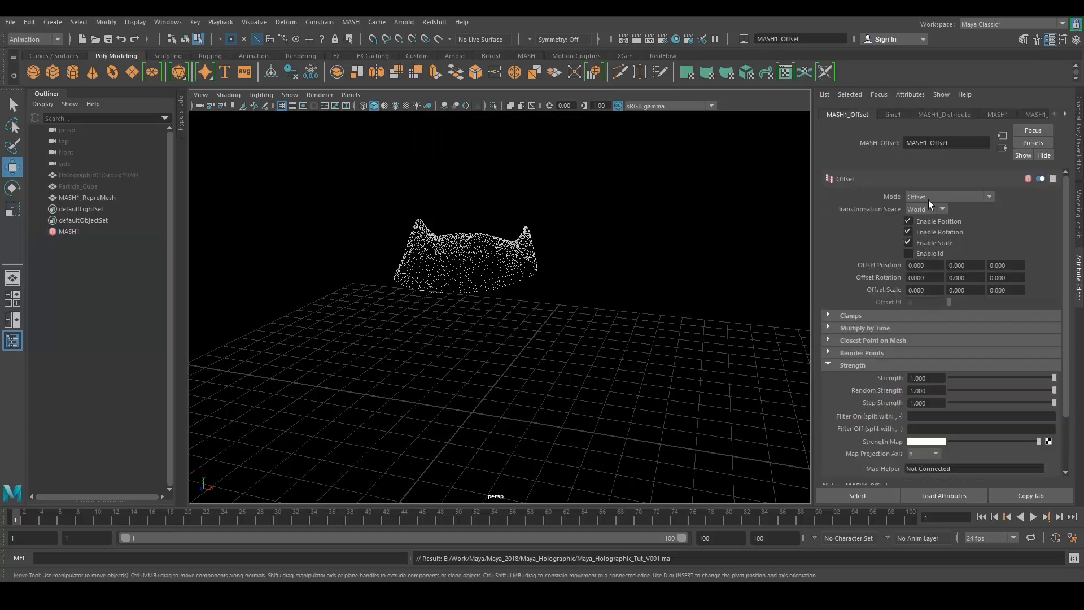
# - Set the Offset node's mode to Overwrite and disable position and rotation so it affects only scale
pyautogui.click(954, 196)
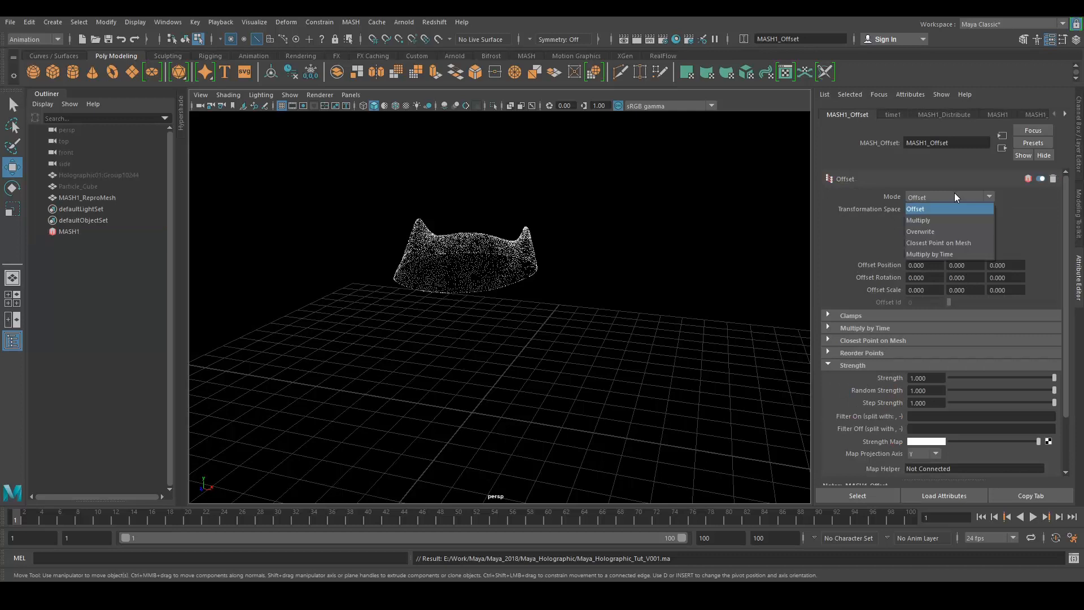
pyautogui.click(943, 232)
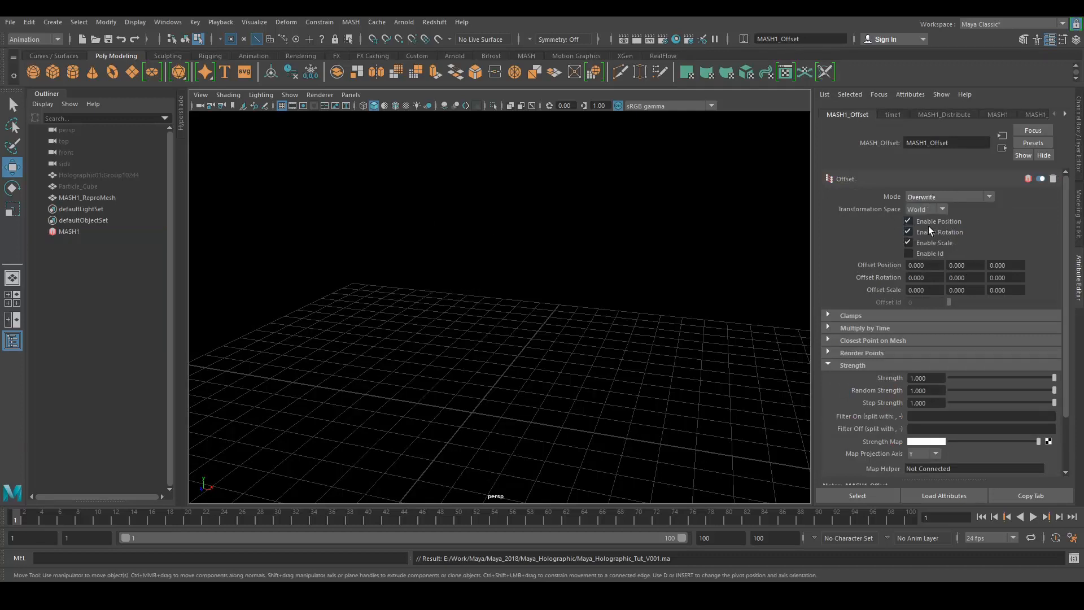
pyautogui.click(941, 220)
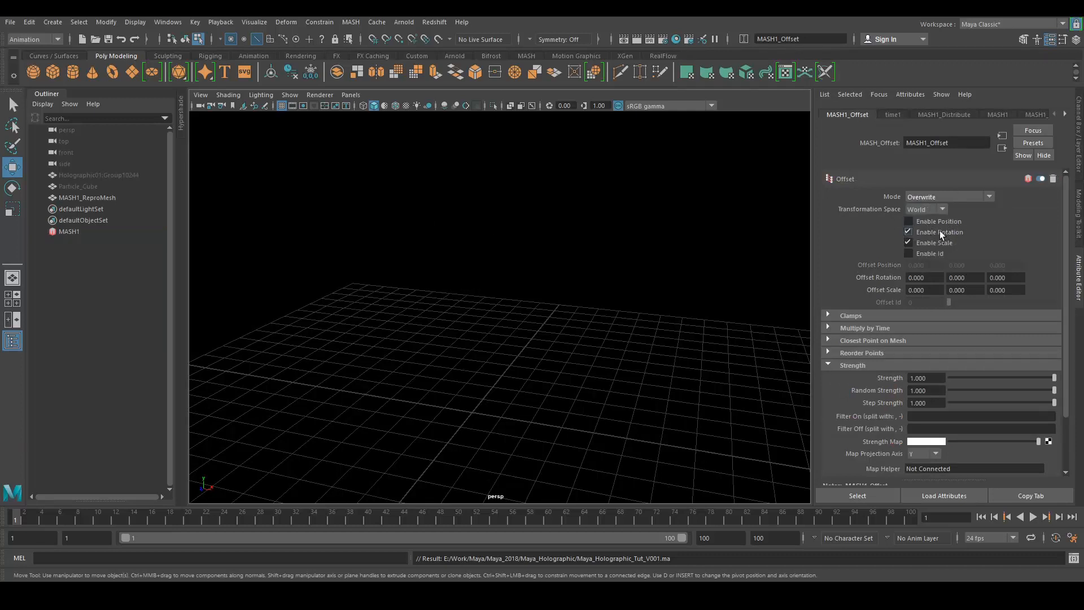
pyautogui.click(937, 232)
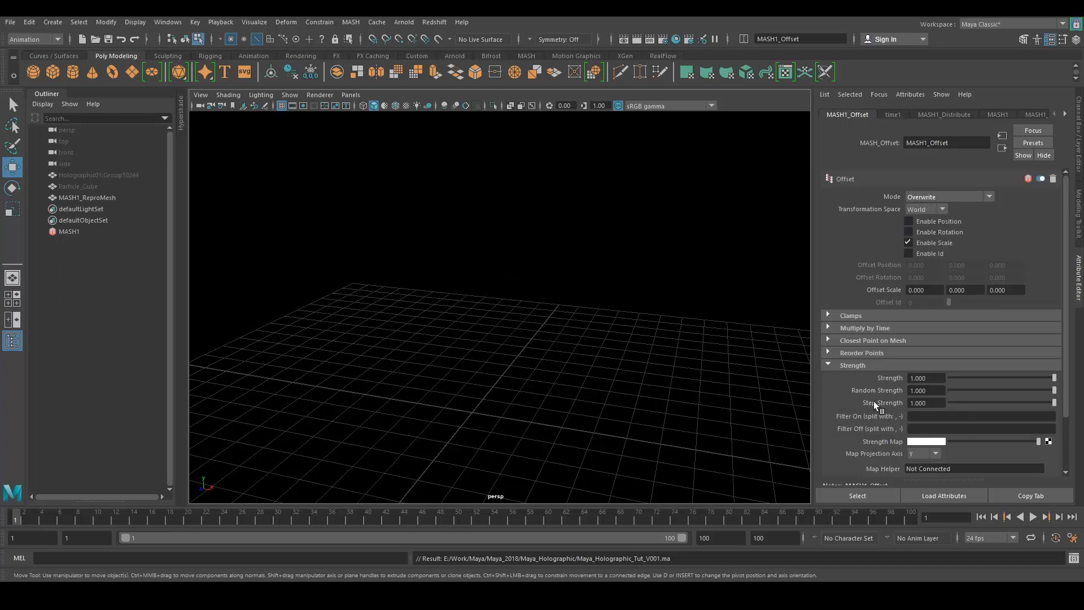
# - Create a falloff object for the Offset node and set its shape to Cube
pyautogui.scroll(-3, 897, 418)
pyautogui.click(859, 432)
pyautogui.scroll(-4, 882, 440)
pyautogui.rightClick(887, 396)
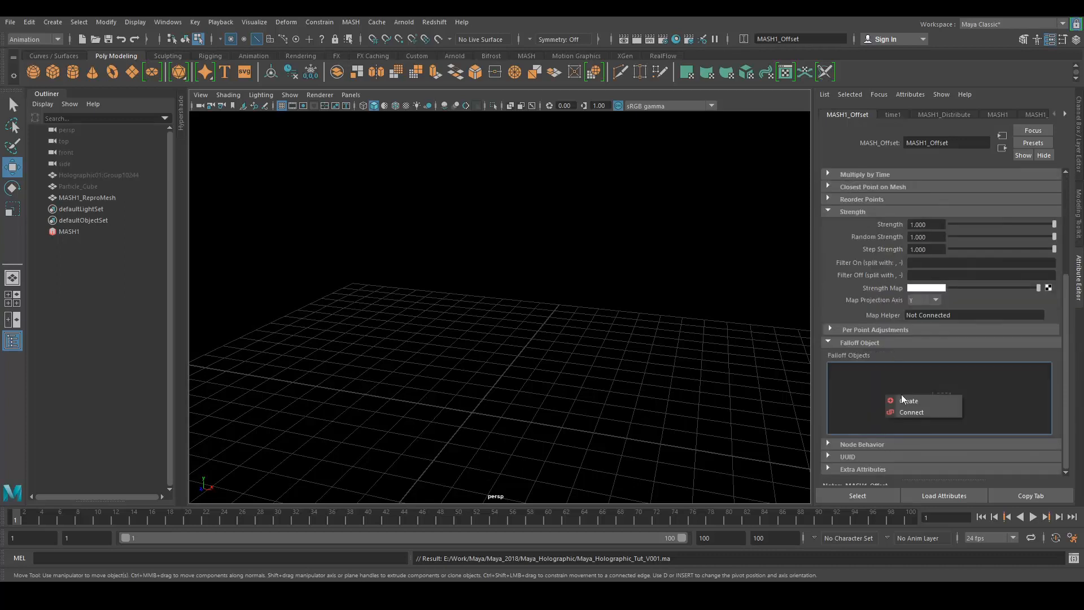
pyautogui.click(936, 401)
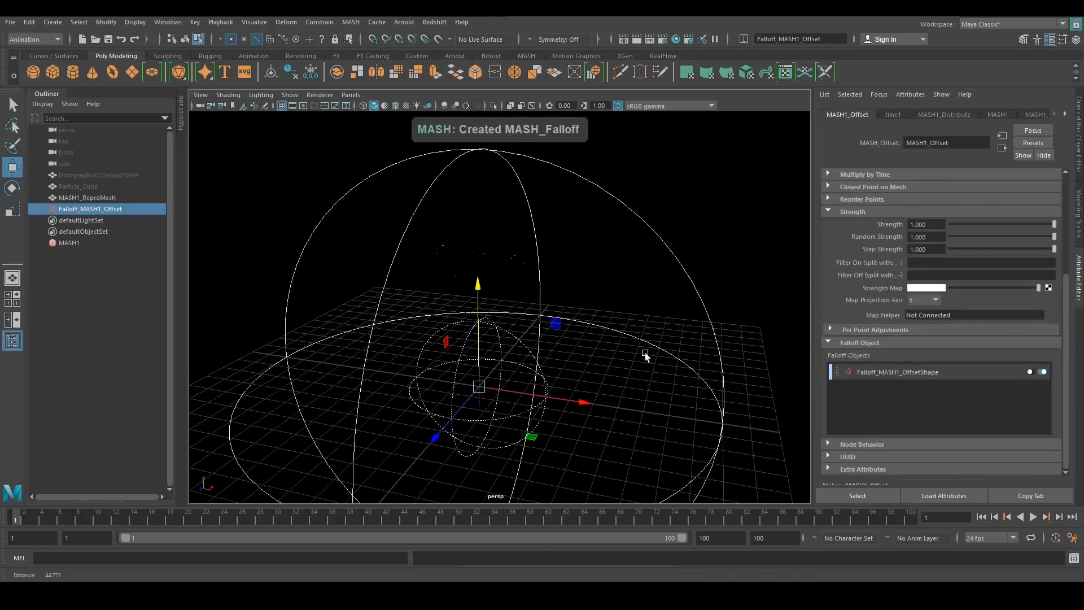
pyautogui.click(876, 371)
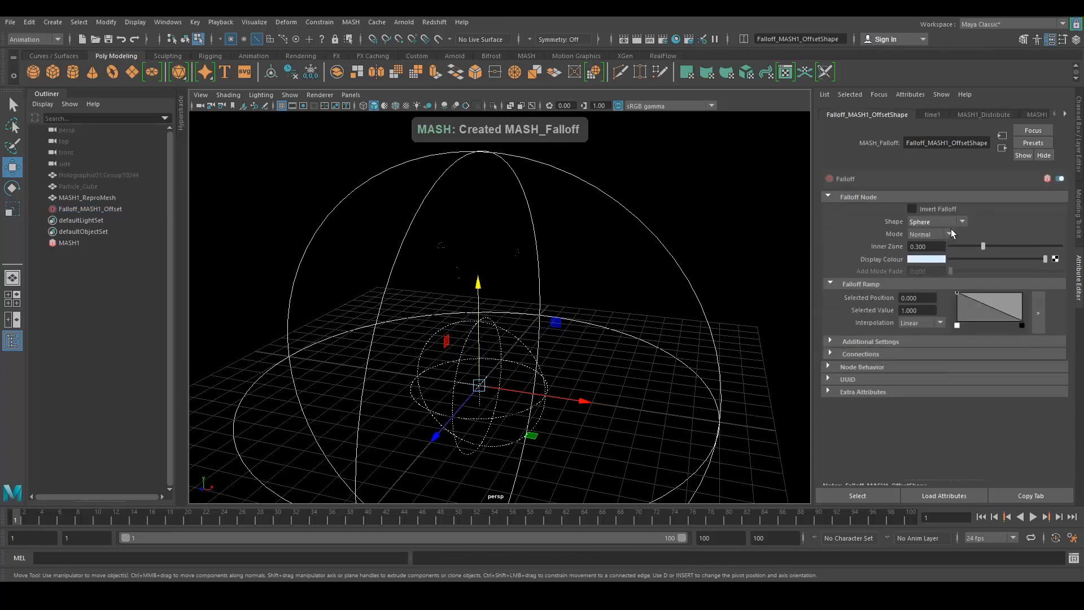
pyautogui.click(949, 221)
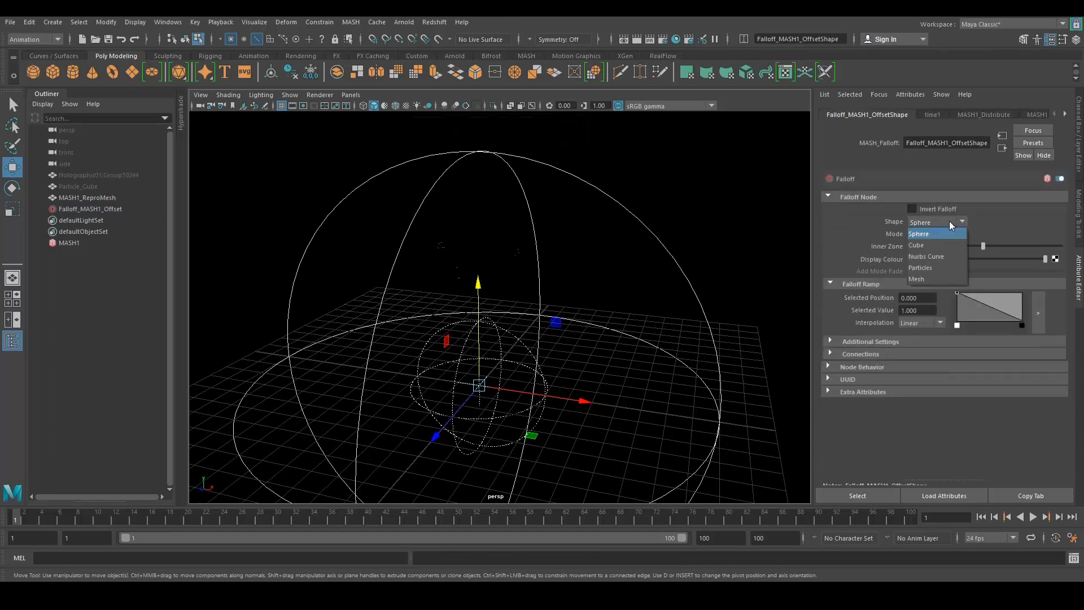
pyautogui.click(915, 244)
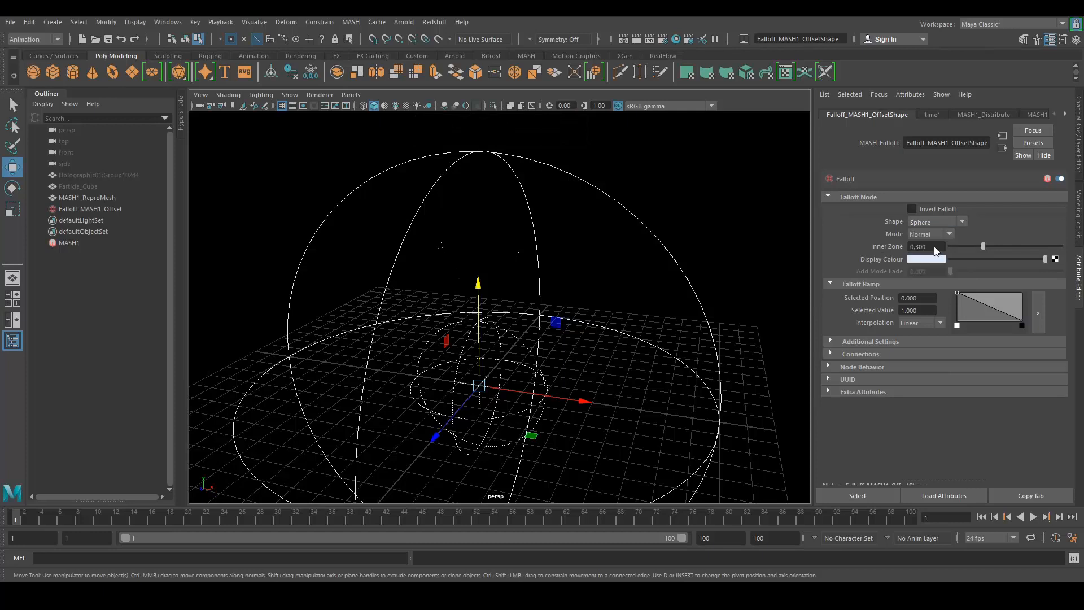
# - Flatten the cube falloff vertically to a Scale Y of about 1.161 and set its Inner Zone to 0.923
pyautogui.scroll(-1, 652, 353)
pyautogui.scroll(-3, 652, 353)
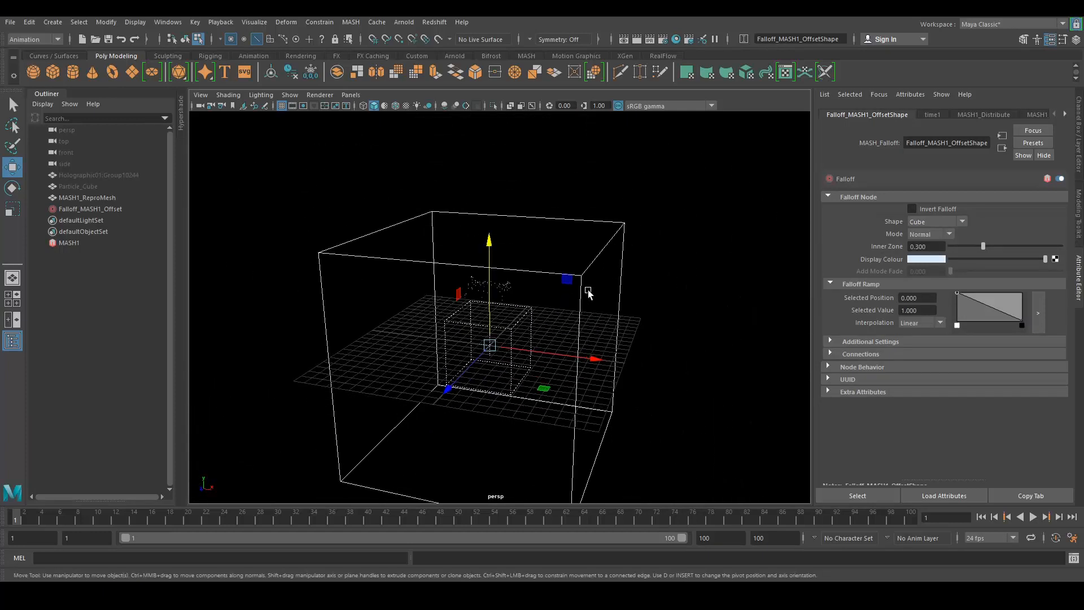
pyautogui.press('r')
pyautogui.moveTo(489, 250); pyautogui.dragTo(484, 335)
pyautogui.keyDown('alt'); pyautogui.moveTo(483, 335); pyautogui.dragTo(551, 394, button='right'); pyautogui.keyUp('alt')
pyautogui.keyDown('alt'); pyautogui.moveTo(606, 385); pyautogui.dragTo(585, 354, button='middle'); pyautogui.keyUp('alt')
pyautogui.moveTo(984, 246); pyautogui.dragTo(1052, 246)
# - Raise the flattened falloff box along Y so its upper face sits around the base of the head slice
pyautogui.keyDown('alt'); pyautogui.moveTo(582, 383); pyautogui.dragTo(537, 368, button='right'); pyautogui.keyUp('alt')
pyautogui.press('w')
pyautogui.keyDown('alt'); pyautogui.moveTo(536, 367); pyautogui.dragTo(547, 373); pyautogui.keyUp('alt')
pyautogui.moveTo(430, 219); pyautogui.dragTo(441, 164)
pyautogui.scroll(10, 496, 314)
pyautogui.scroll(-5, 550, 287)
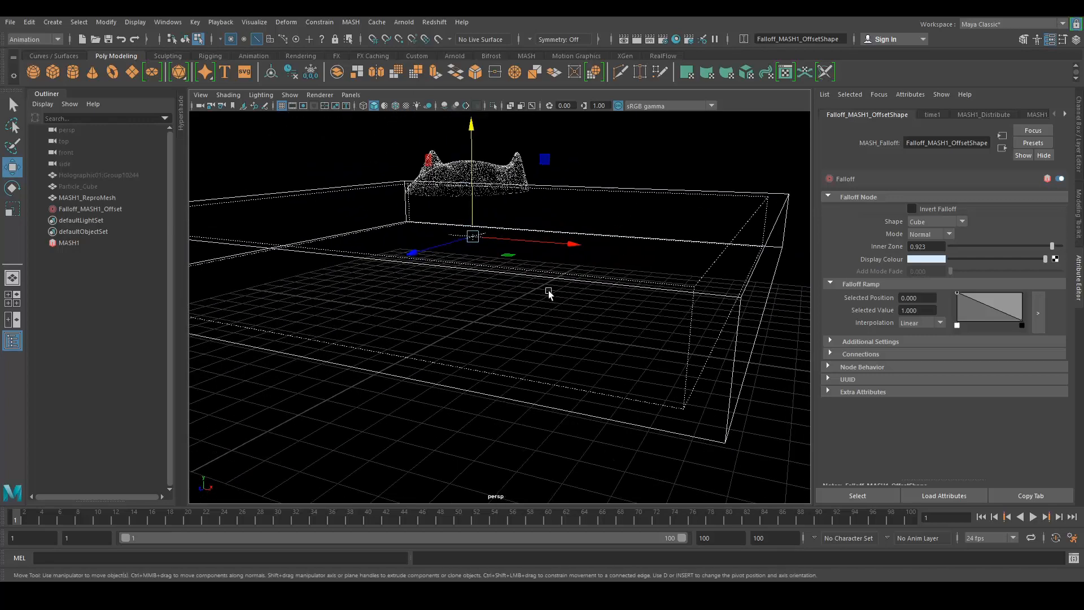
pyautogui.scroll(8, 569, 258)
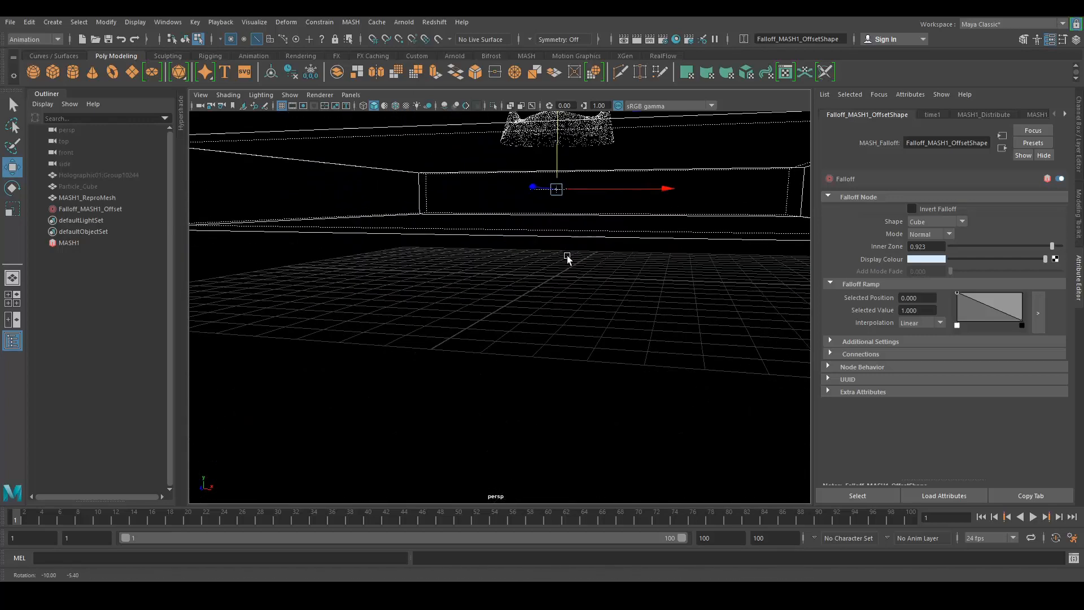
# - At frame 10, place the falloff box just beneath the head slice, at about Translate Y 3.758, and key its translation
pyautogui.click(100, 516)
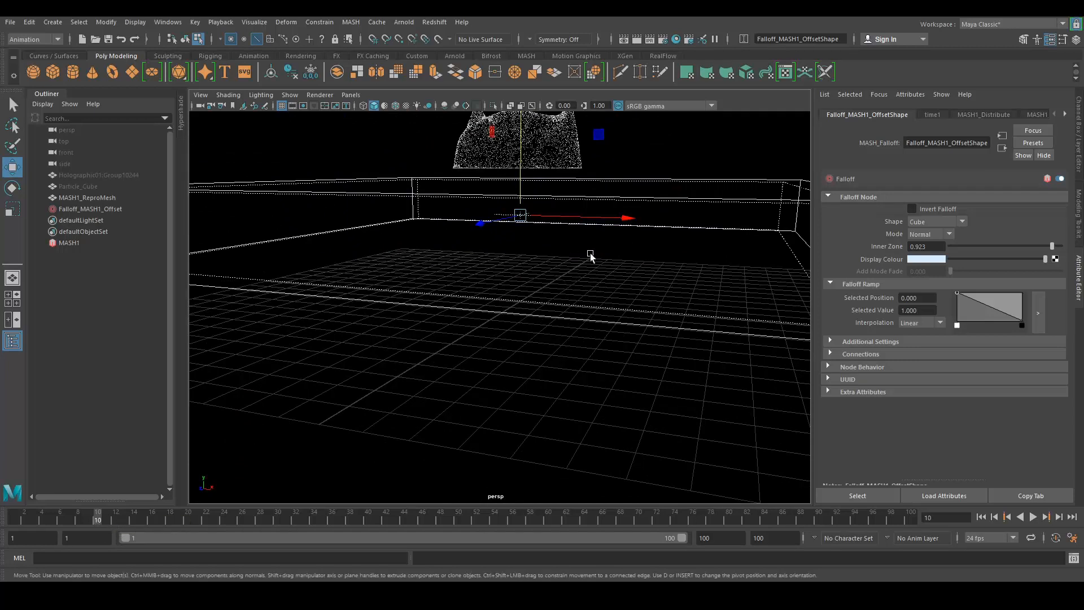
pyautogui.scroll(-3, 588, 257)
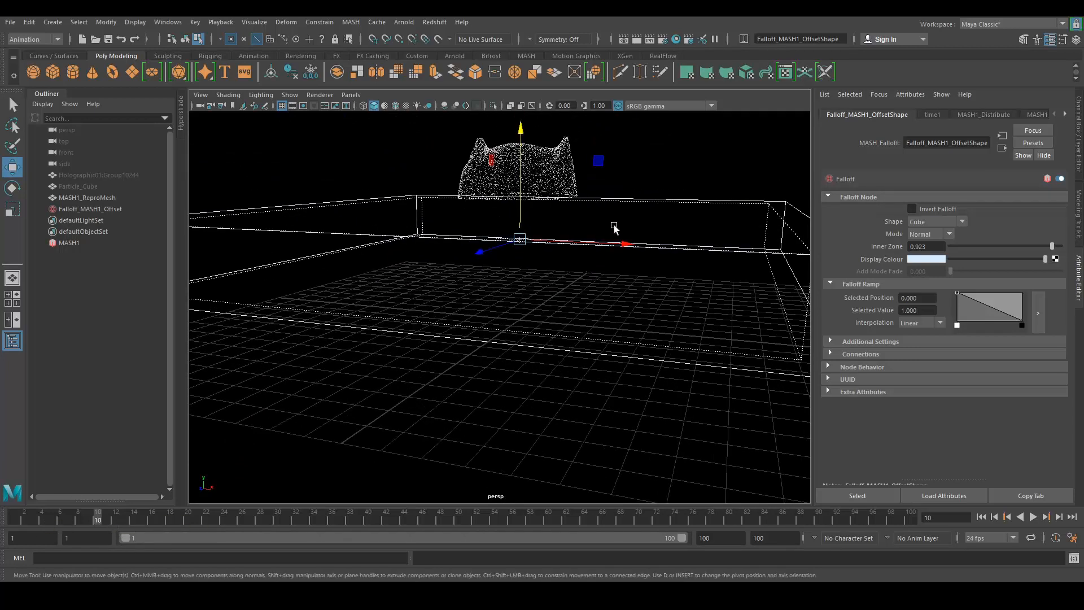
pyautogui.keyDown('alt'); pyautogui.moveTo(620, 351); pyautogui.dragTo(527, 241); pyautogui.keyUp('alt')
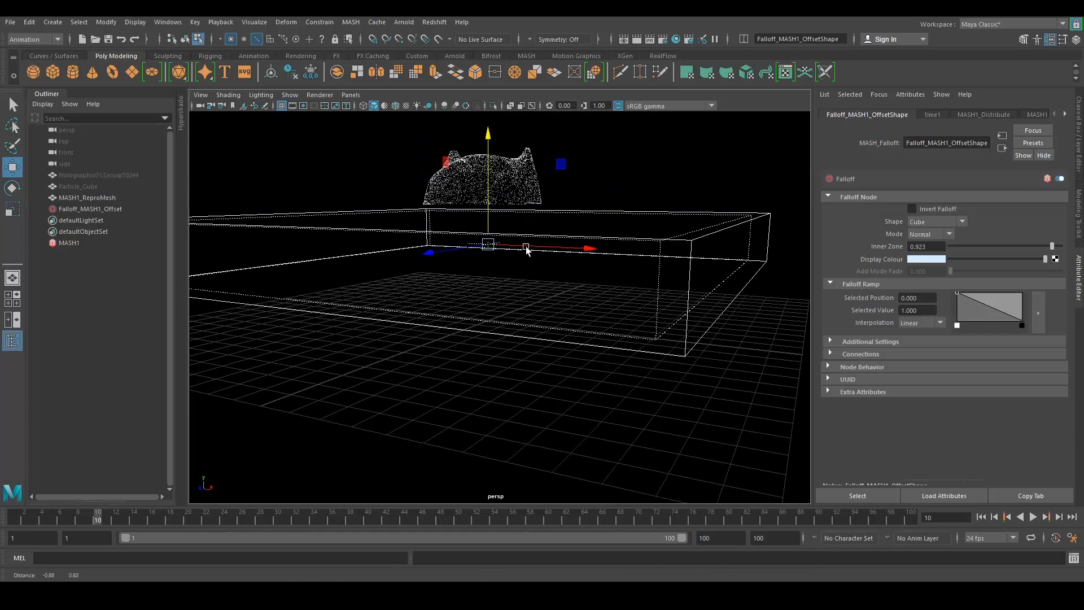
pyautogui.moveTo(486, 133); pyautogui.dragTo(486, 136)
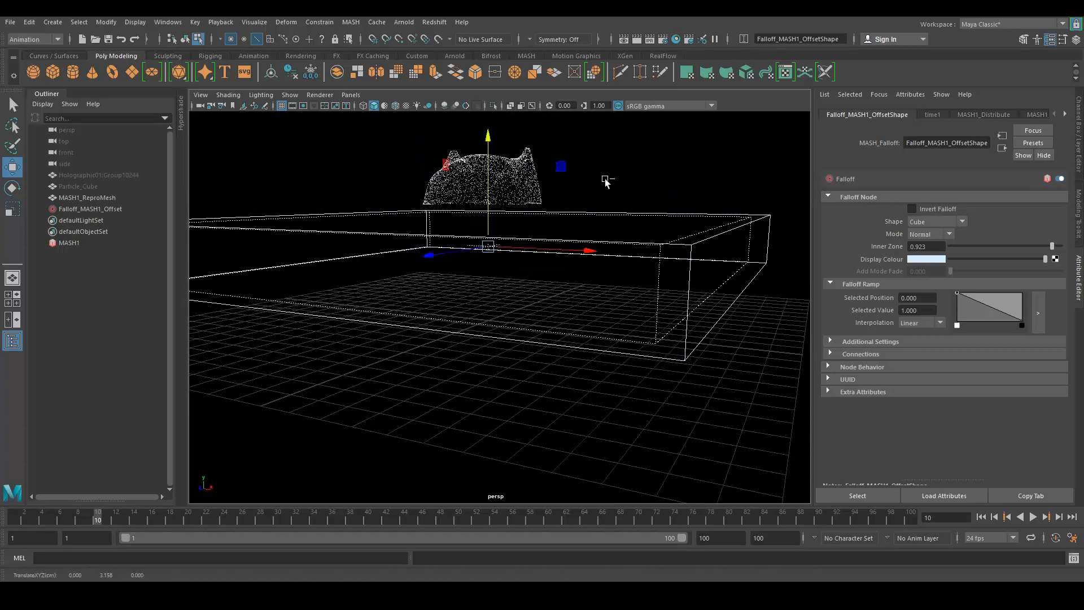
pyautogui.hotkey('ctrl', 'a')
pyautogui.hotkey('ctrl', 'a')
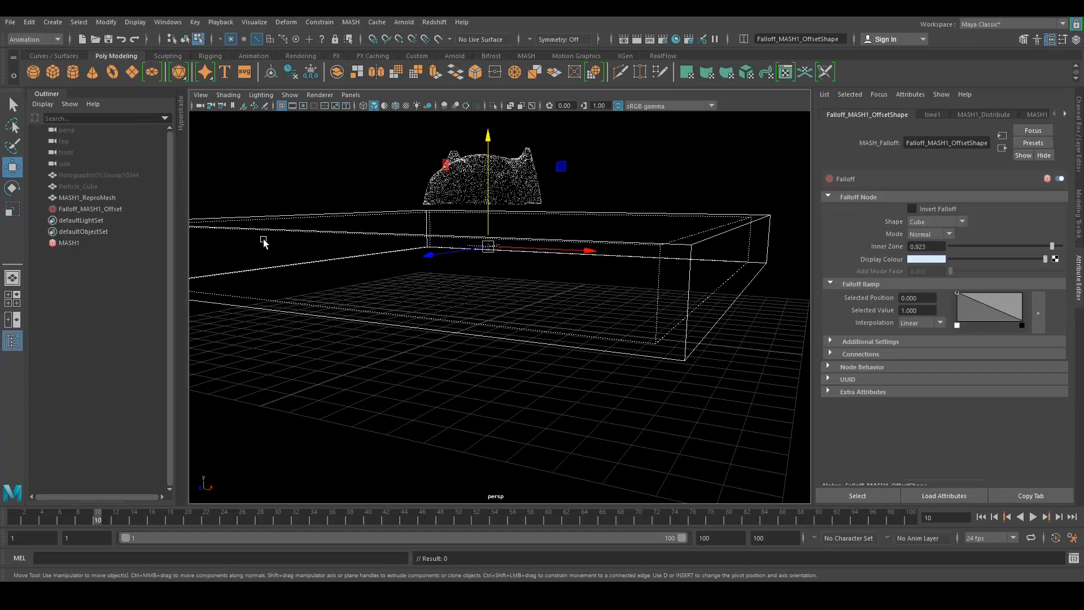
# - Try to lower the falloff box further beneath the head slice at frame 10
pyautogui.hotkey('ctrl', 'z')
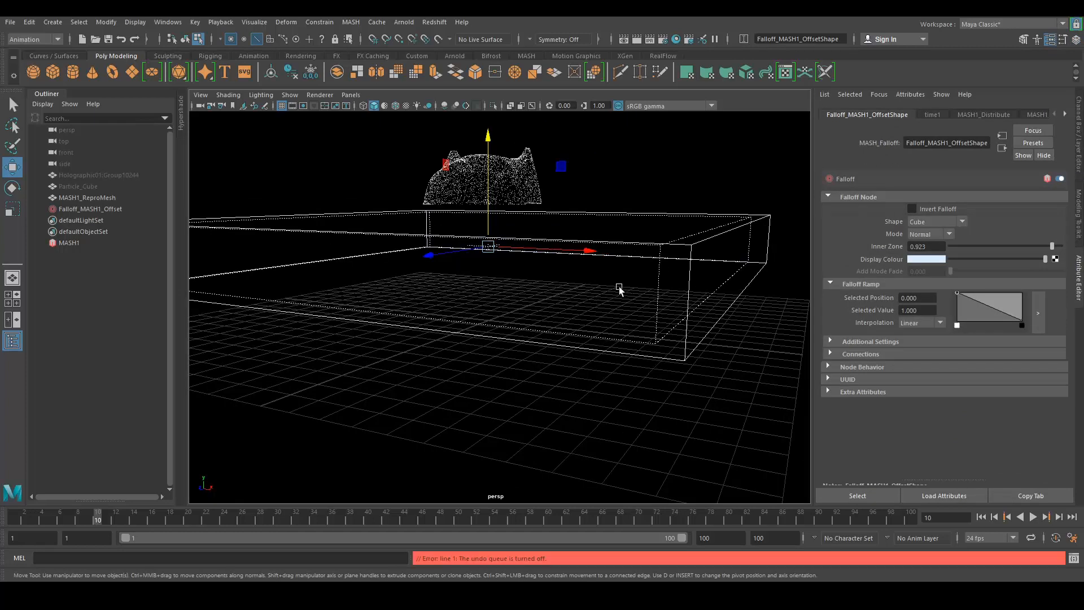
pyautogui.scroll(-2, 579, 339)
pyautogui.click(666, 318)
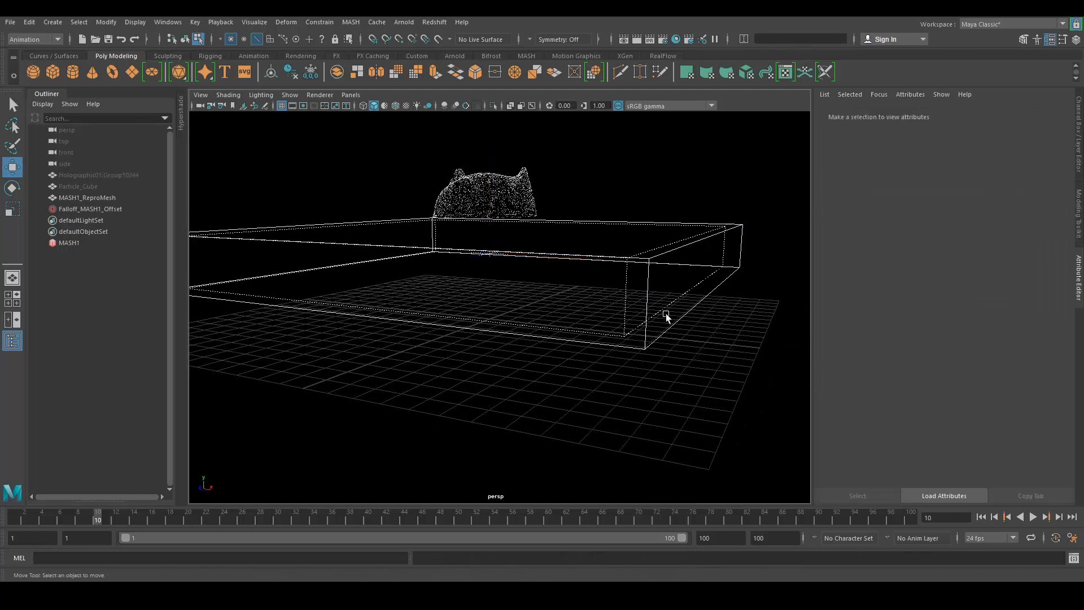
pyautogui.click(87, 207)
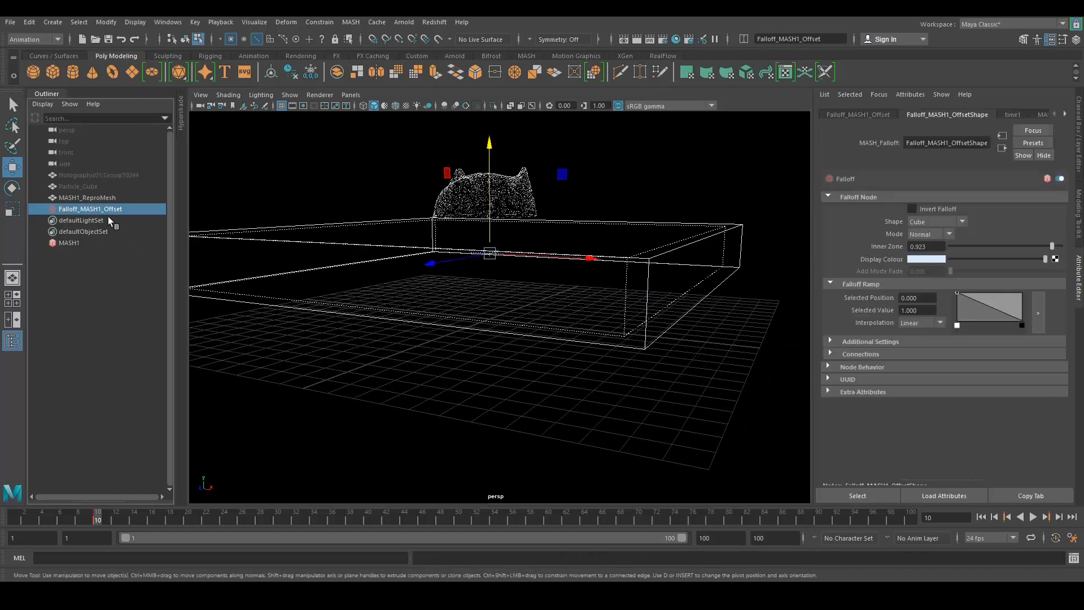
pyautogui.moveTo(488, 143); pyautogui.dragTo(490, 163)
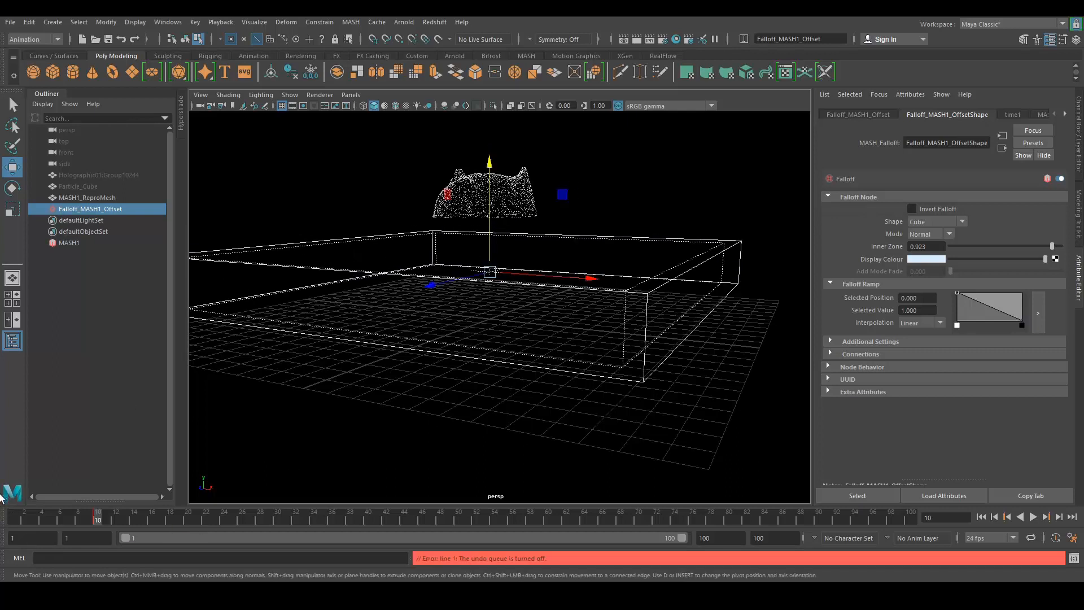
# - At frame 1, raise the falloff box above the head slice to about Translate Y 7.726 and key Translate X, Y and Z
pyautogui.click(16, 520)
pyautogui.click(489, 144)
pyautogui.moveTo(489, 144); pyautogui.dragTo(500, 38)
pyautogui.press('F10')
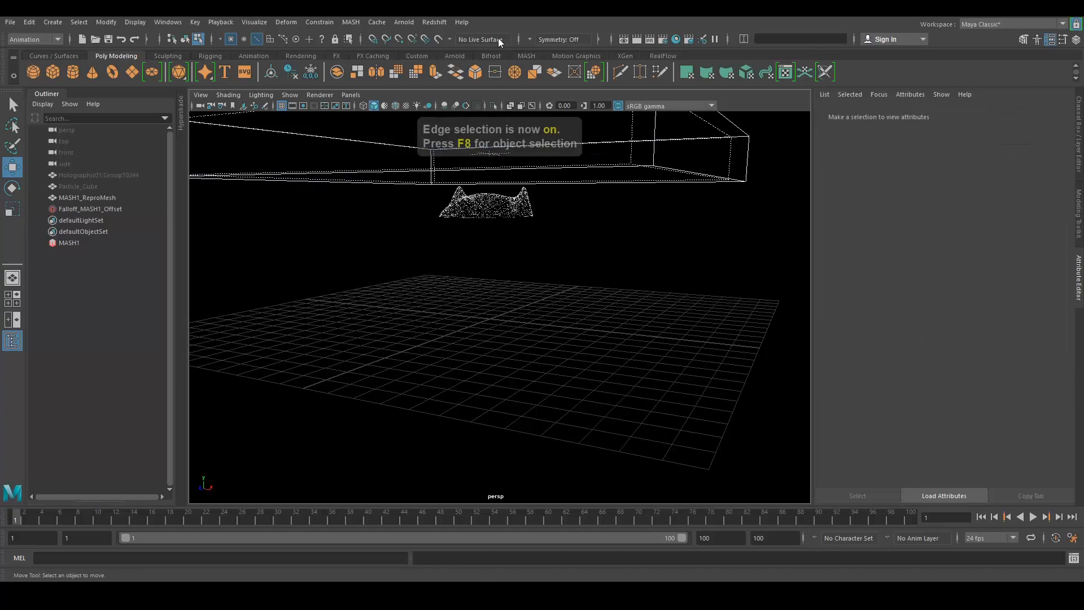
pyautogui.click(85, 210)
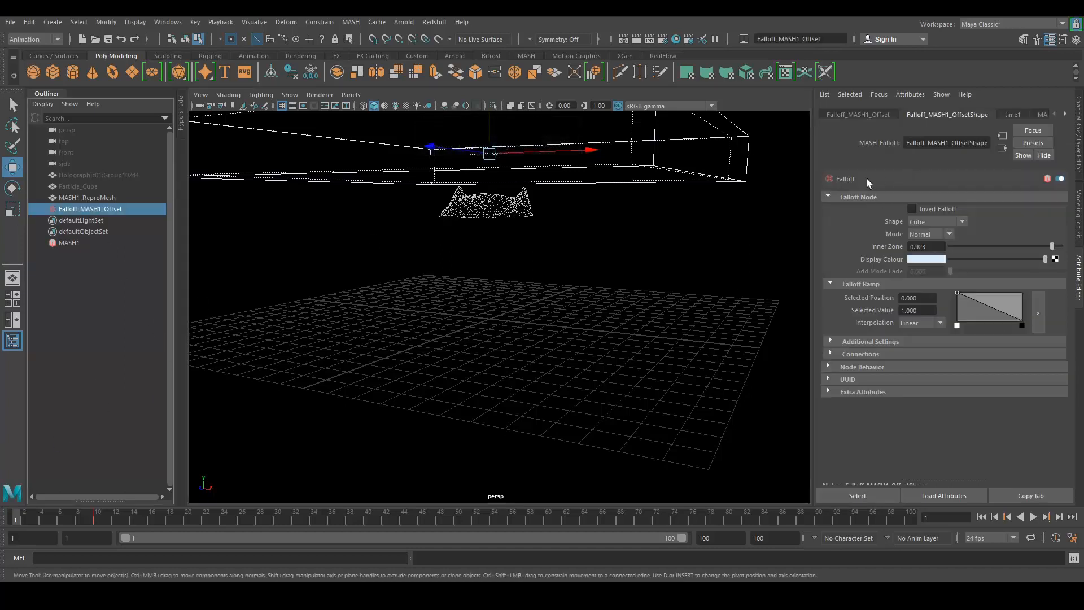
pyautogui.hotkey('ctrl', 'a')
pyautogui.moveTo(1009, 126); pyautogui.dragTo(1007, 144)
pyautogui.rightClick(1007, 144)
pyautogui.click(999, 167)
pyautogui.scroll(-3, 665, 315)
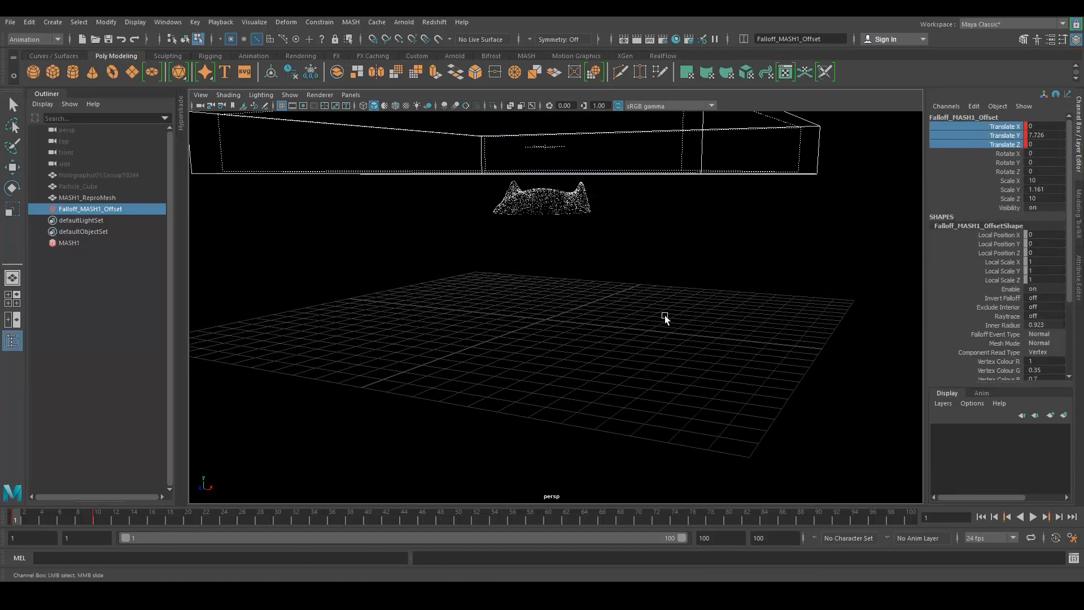
# - Scrub the opening frames and inspect how the moving falloff box affects the head slice cubes
pyautogui.press('F10')
pyautogui.press('w')
pyautogui.moveTo(38, 520); pyautogui.dragTo(107, 520)
pyautogui.keyDown('alt'); pyautogui.moveTo(474, 282); pyautogui.dragTo(484, 259); pyautogui.keyUp('alt')
pyautogui.keyDown('alt'); pyautogui.moveTo(484, 259); pyautogui.dragTo(504, 308, button='right'); pyautogui.keyUp('alt')
pyautogui.moveTo(504, 308)
pyautogui.keyDown('alt'); pyautogui.mouseDown()
pyautogui.moveTo(538, 293)
pyautogui.moveTo(505, 303)
pyautogui.mouseUp(); pyautogui.keyUp('alt')
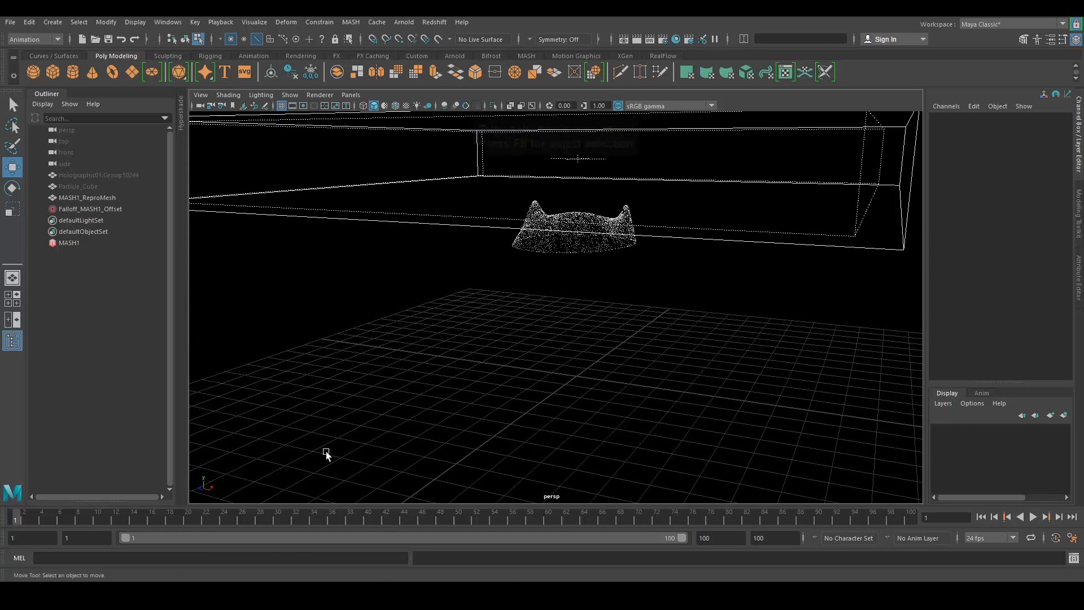
# - Lower the falloff box at frame 1 to about Translate Y 5.737, enclosing the head slice, and key Translate X, Y and Z
pyautogui.press('F10')
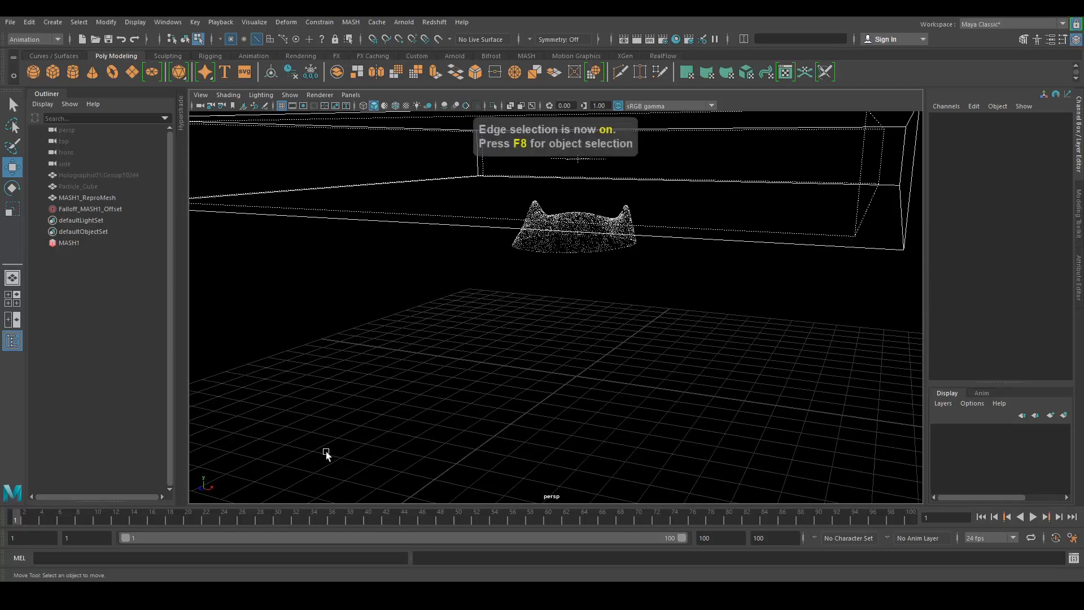
pyautogui.keyDown('alt'); pyautogui.moveTo(516, 298); pyautogui.dragTo(480, 292); pyautogui.keyUp('alt')
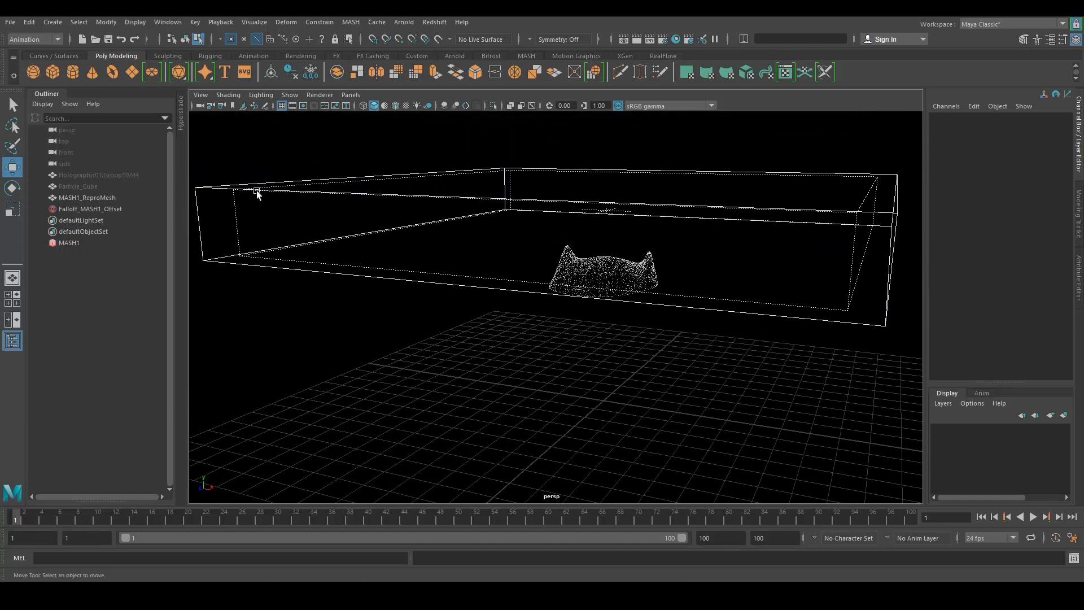
pyautogui.click(82, 209)
pyautogui.moveTo(610, 119); pyautogui.dragTo(614, 201)
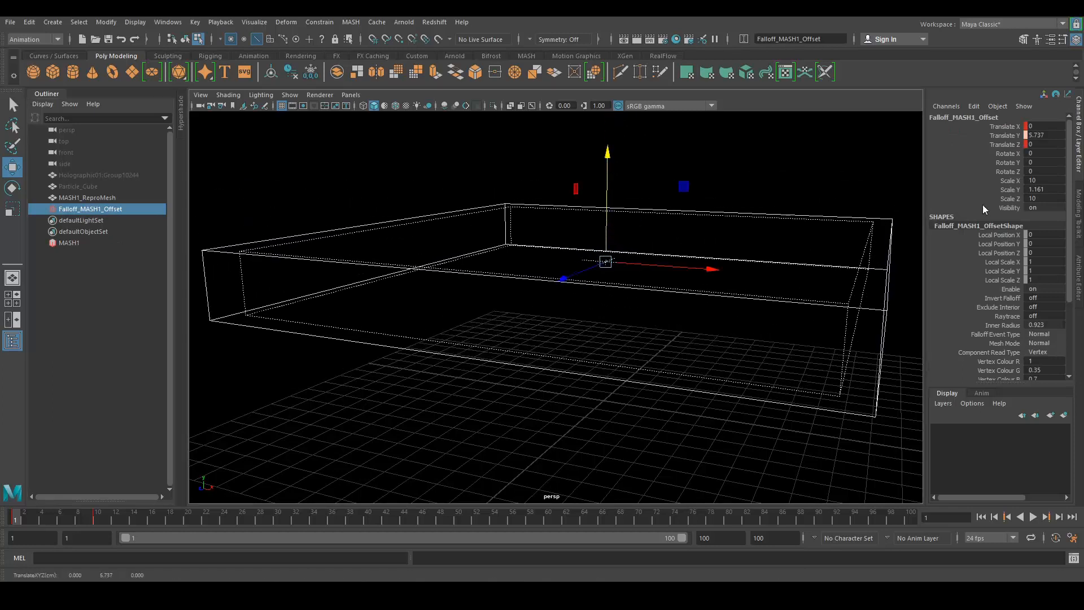
pyautogui.moveTo(1012, 128); pyautogui.dragTo(1009, 147)
pyautogui.rightClick(1001, 131)
pyautogui.click(1004, 155)
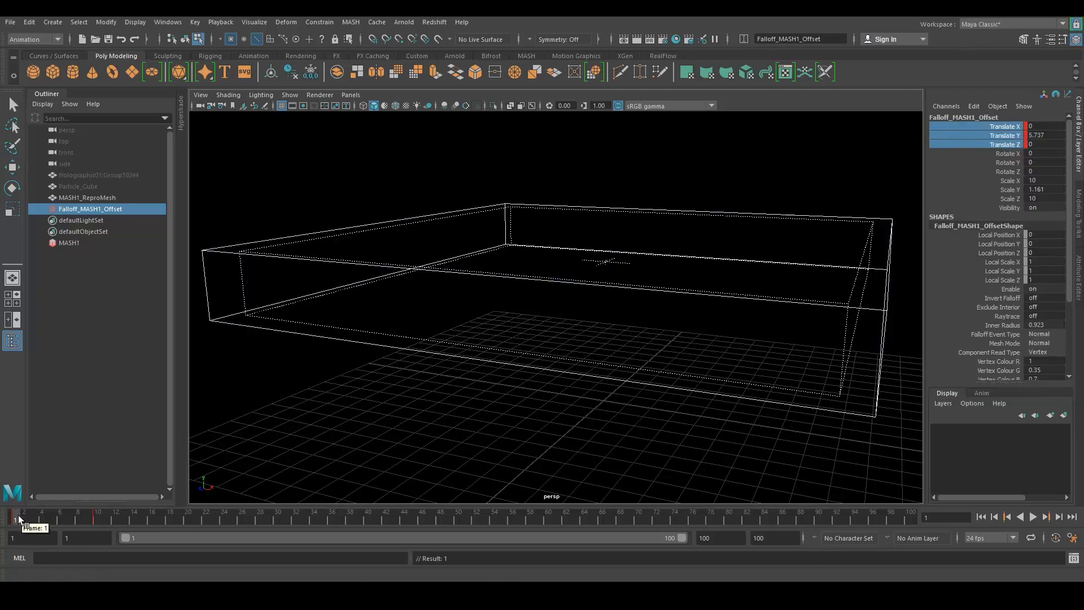
# - Play and scrub the opening frames to review the falloff box's keyed reveal of the head slice
pyautogui.hotkey('alt', 'v')
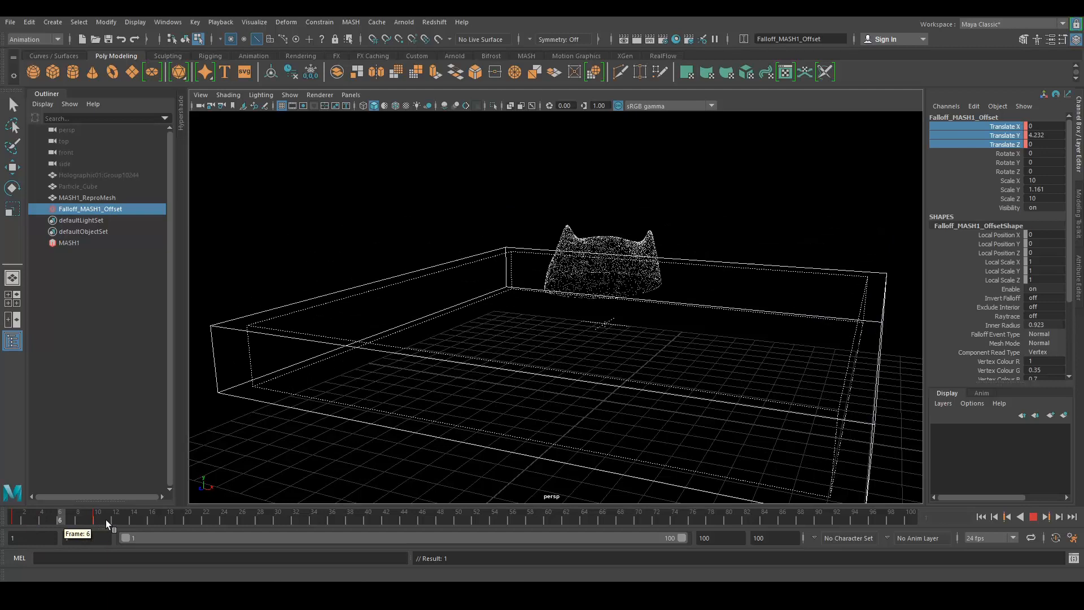
pyautogui.moveTo(117, 520); pyautogui.dragTo(12, 531)
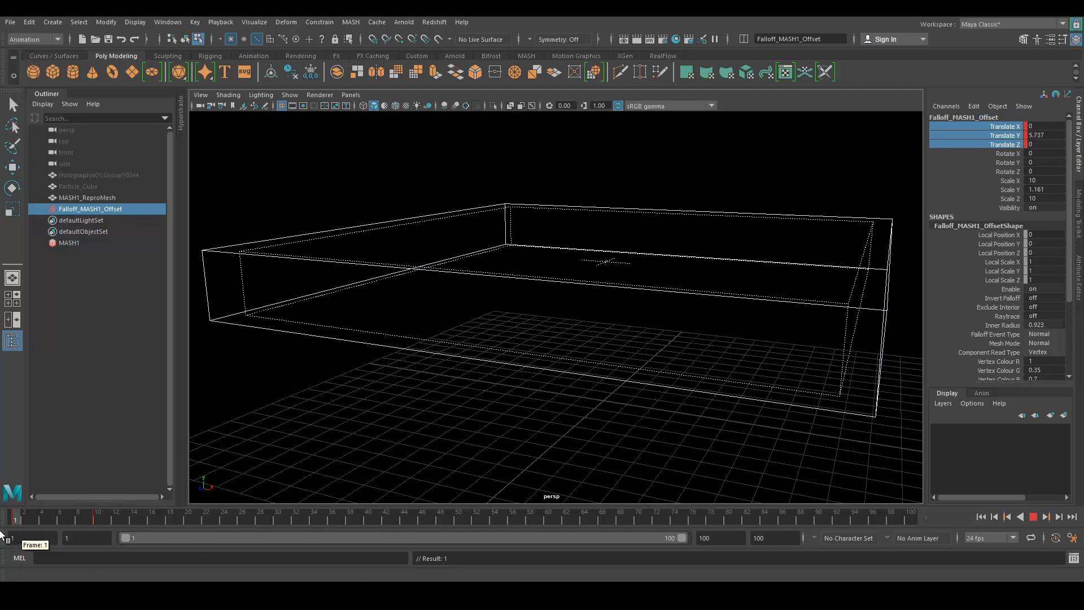
# - Stretch the falloff box vertically to a Scale Y of about 1.375
pyautogui.keyDown('alt'); pyautogui.moveTo(646, 300); pyautogui.dragTo(635, 297); pyautogui.keyUp('alt')
pyautogui.press('r')
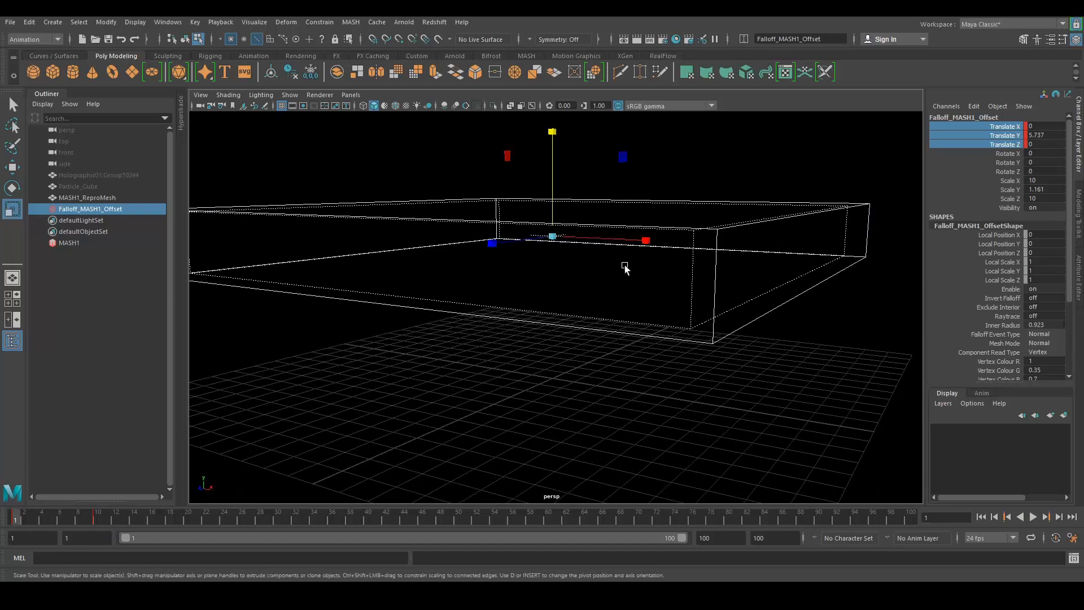
pyautogui.moveTo(551, 141); pyautogui.dragTo(551, 113)
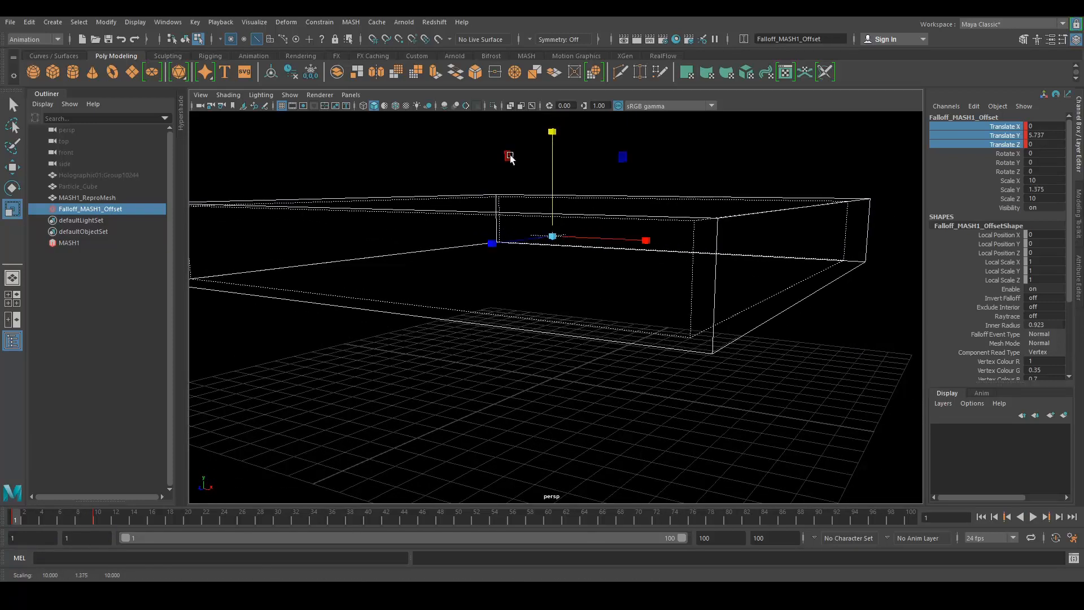
# - Play the opening frames, stop at frame 13, and inspect the revealed head slice and falloff box from several angles
pyautogui.hotkey('alt', 'v')
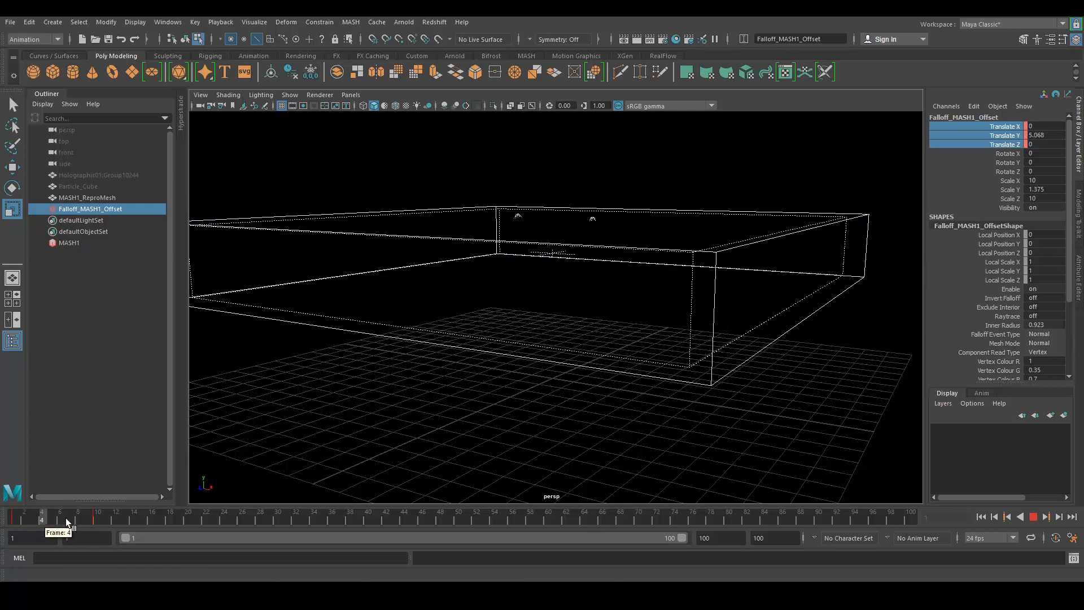
pyautogui.click(126, 523)
pyautogui.keyDown('alt'); pyautogui.moveTo(499, 317); pyautogui.dragTo(518, 329); pyautogui.keyUp('alt')
pyautogui.keyDown('alt'); pyautogui.moveTo(517, 329); pyautogui.dragTo(540, 340, button='right'); pyautogui.keyUp('alt')
pyautogui.keyDown('alt'); pyautogui.moveTo(540, 340); pyautogui.dragTo(551, 343); pyautogui.keyUp('alt')
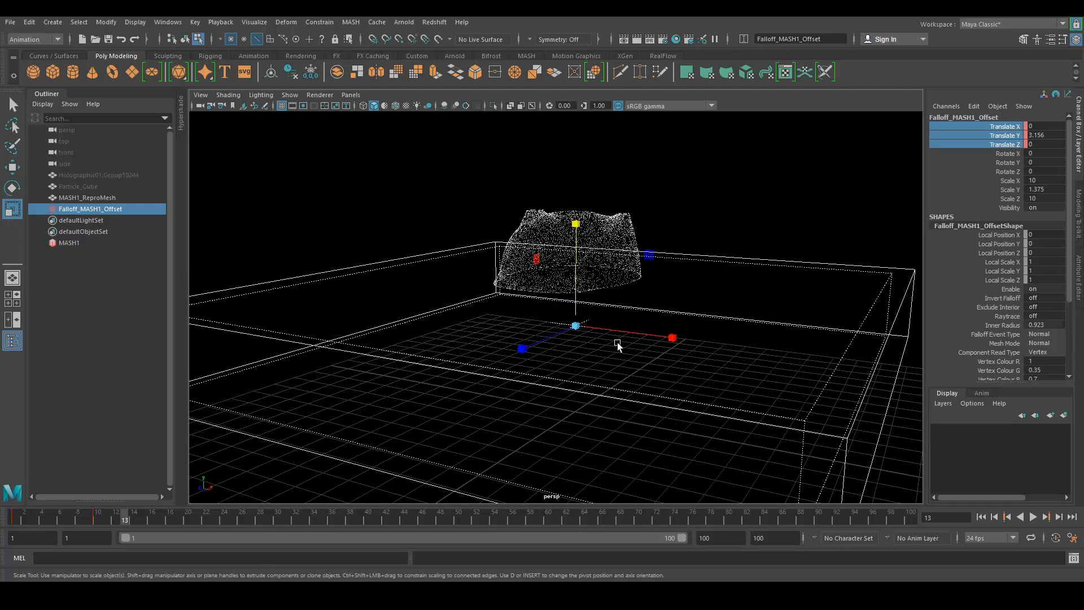
pyautogui.keyDown('alt'); pyautogui.moveTo(617, 345); pyautogui.dragTo(537, 305, button='right'); pyautogui.keyUp('alt')
pyautogui.keyDown('alt'); pyautogui.moveTo(537, 305); pyautogui.dragTo(486, 283); pyautogui.keyUp('alt')
pyautogui.keyDown('alt'); pyautogui.moveTo(486, 283); pyautogui.dragTo(612, 320, button='right'); pyautogui.keyUp('alt')
pyautogui.keyDown('alt'); pyautogui.moveTo(612, 320); pyautogui.dragTo(595, 311, button='middle'); pyautogui.keyUp('alt')
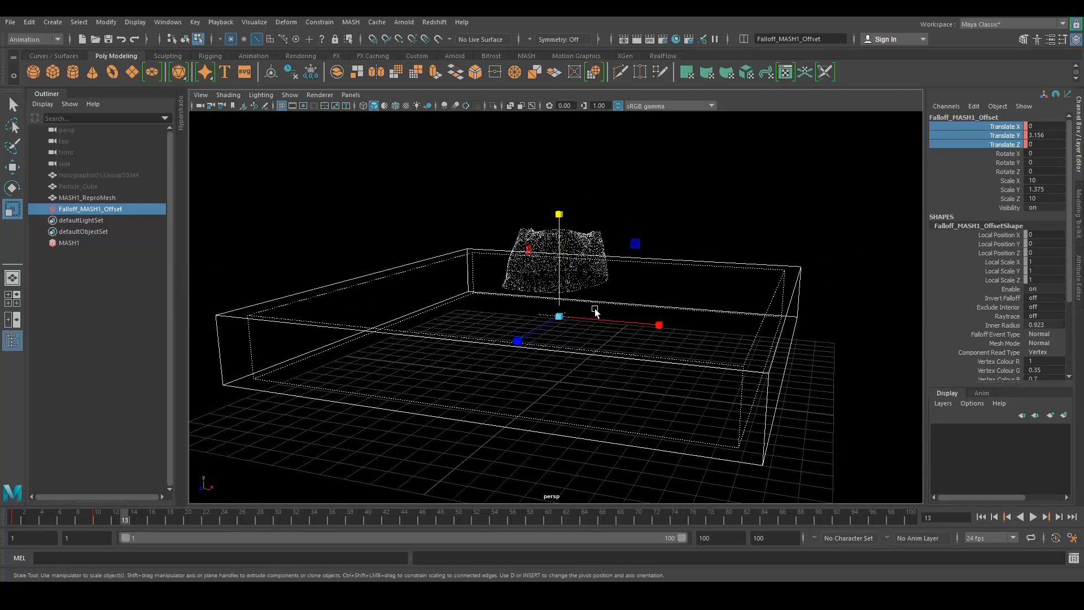
pyautogui.press('w')
pyautogui.keyDown('alt'); pyautogui.moveTo(594, 307); pyautogui.dragTo(677, 339); pyautogui.keyUp('alt')
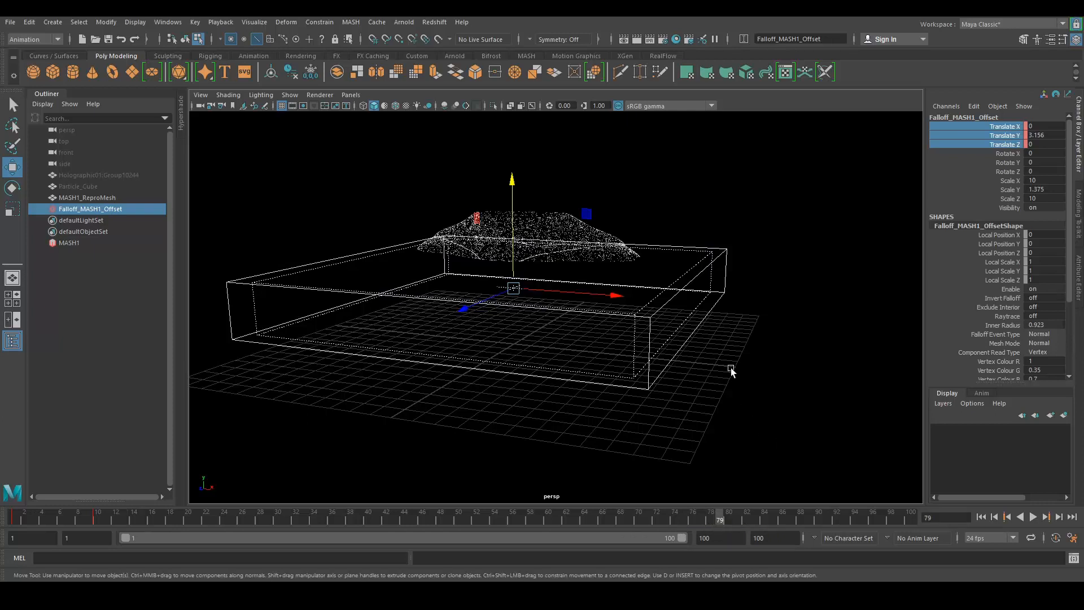
# - At frame 79, key the falloff box's Translate X, Y and Z with Translate Y held at 3.156
pyautogui.keyDown('alt'); pyautogui.moveTo(723, 368); pyautogui.dragTo(649, 410); pyautogui.keyUp('alt')
pyautogui.keyDown('alt'); pyautogui.moveTo(610, 310); pyautogui.dragTo(649, 336, button='middle'); pyautogui.keyUp('alt')
pyautogui.keyDown('alt'); pyautogui.moveTo(591, 298); pyautogui.dragTo(616, 345, button='right'); pyautogui.keyUp('alt')
pyautogui.keyDown('alt'); pyautogui.moveTo(616, 345); pyautogui.dragTo(704, 367, button='middle'); pyautogui.keyUp('alt')
pyautogui.keyDown('alt'); pyautogui.moveTo(770, 372); pyautogui.dragTo(726, 365, button='right'); pyautogui.keyUp('alt')
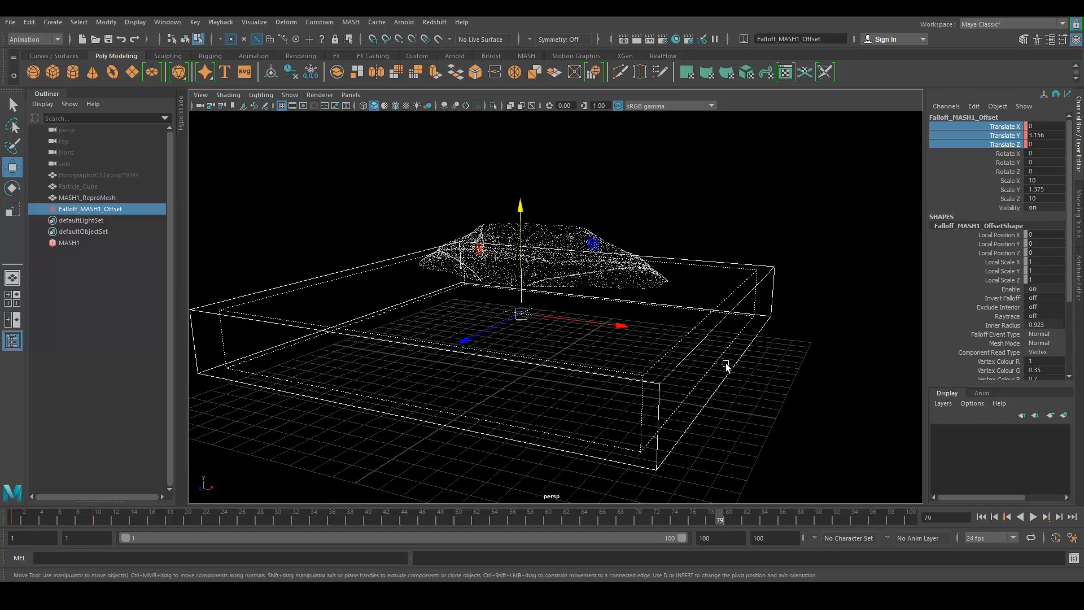
pyautogui.keyDown('alt'); pyautogui.moveTo(714, 362); pyautogui.dragTo(694, 373); pyautogui.keyUp('alt')
pyautogui.keyDown('alt'); pyautogui.moveTo(695, 372); pyautogui.dragTo(722, 423, button='right'); pyautogui.keyUp('alt')
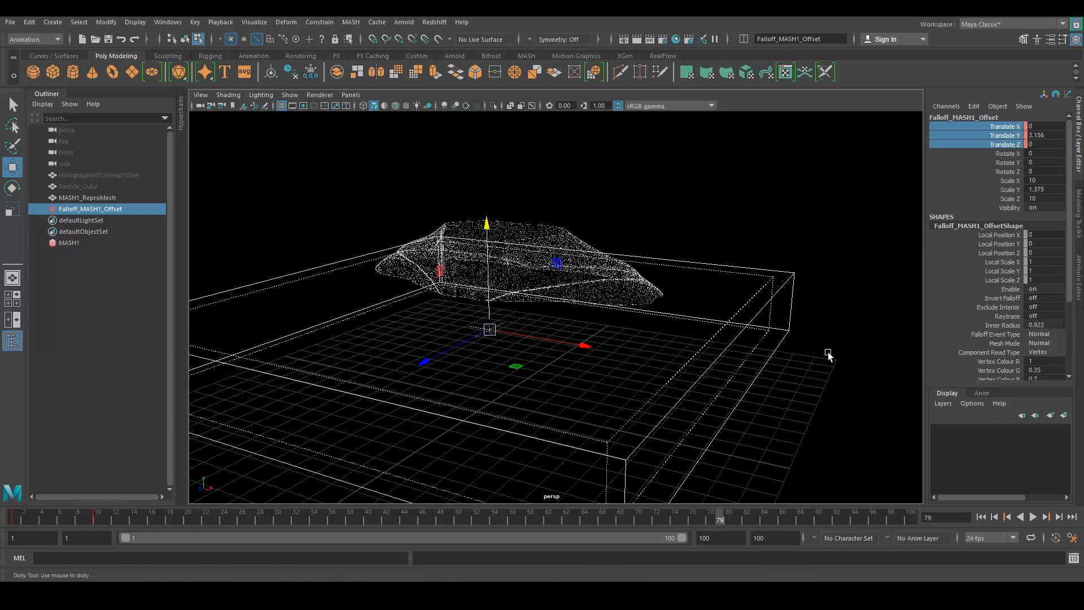
pyautogui.keyDown('alt'); pyautogui.moveTo(828, 354); pyautogui.dragTo(884, 332); pyautogui.keyUp('alt')
pyautogui.rightClick(1019, 145)
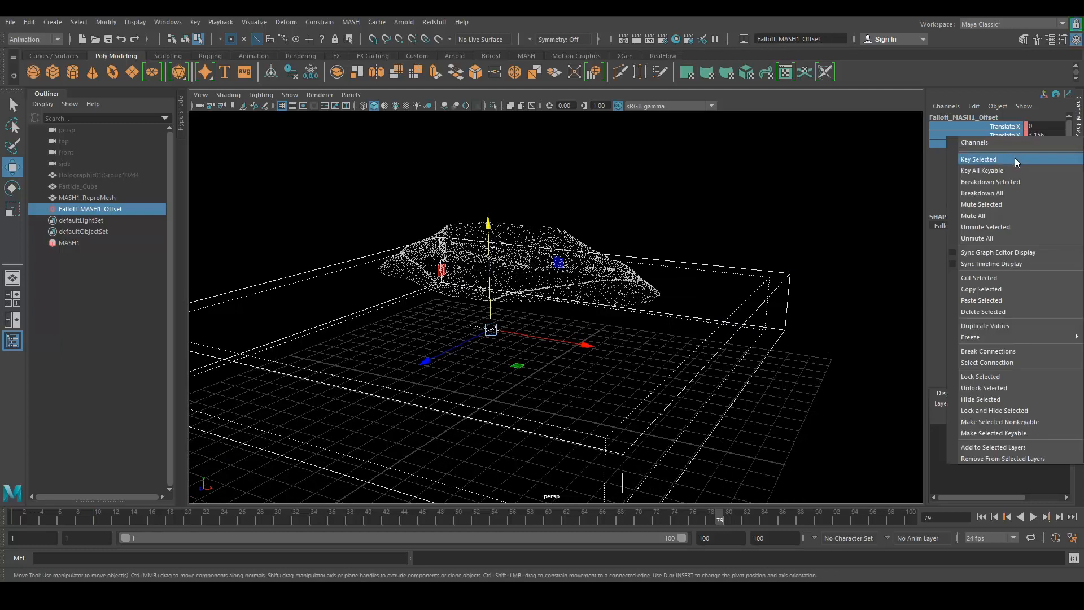
pyautogui.click(1015, 158)
pyautogui.click(988, 171)
# - Break the keyframe connections on the falloff box's Translate X and Translate Z channels
pyautogui.click(999, 141)
pyautogui.rightClick(1004, 126)
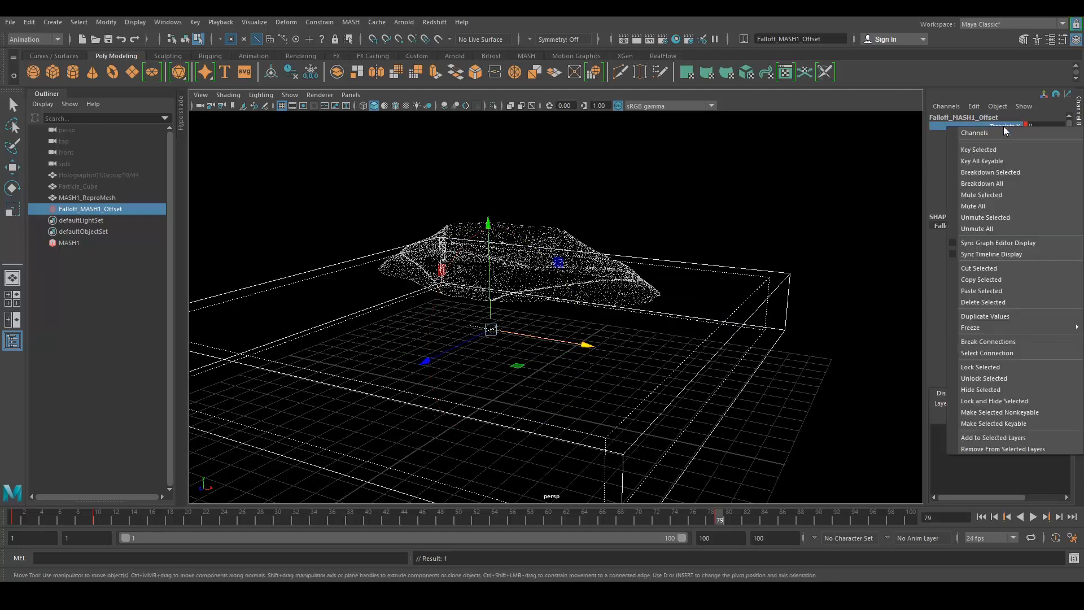
pyautogui.click(989, 342)
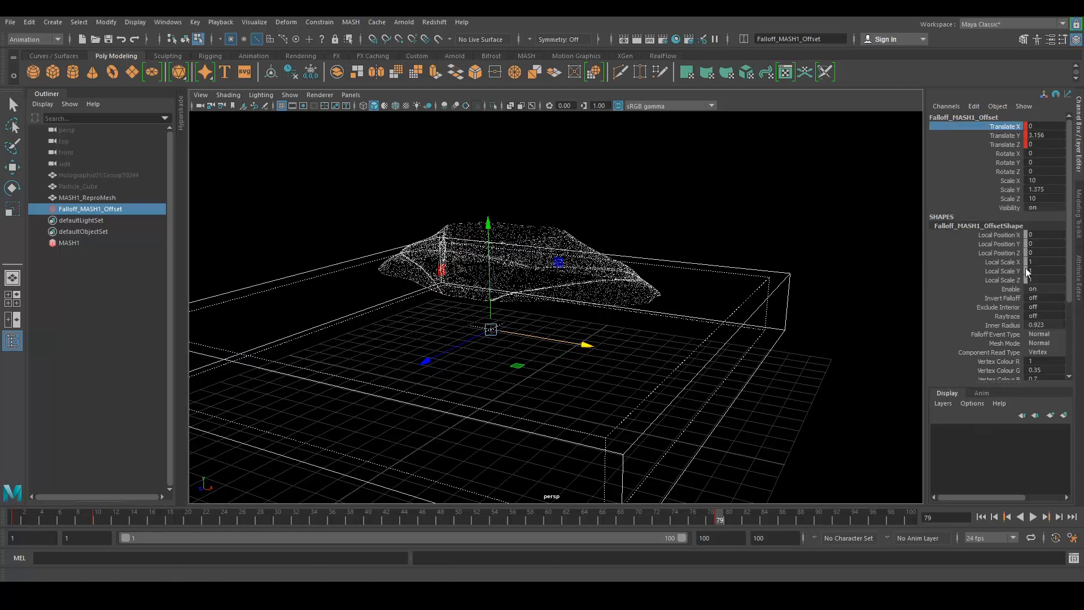
pyautogui.rightClick(1017, 146)
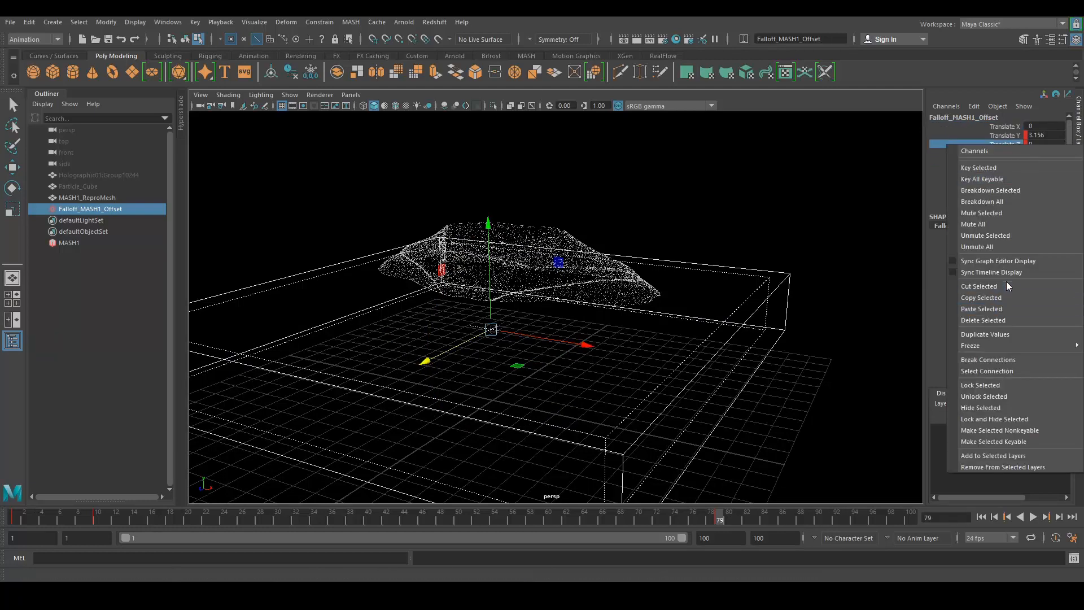
pyautogui.click(999, 360)
# - At frame 80, raise the falloff box above the head slice to about Translate Y 9.31 and key Translate Y
pyautogui.click(1008, 136)
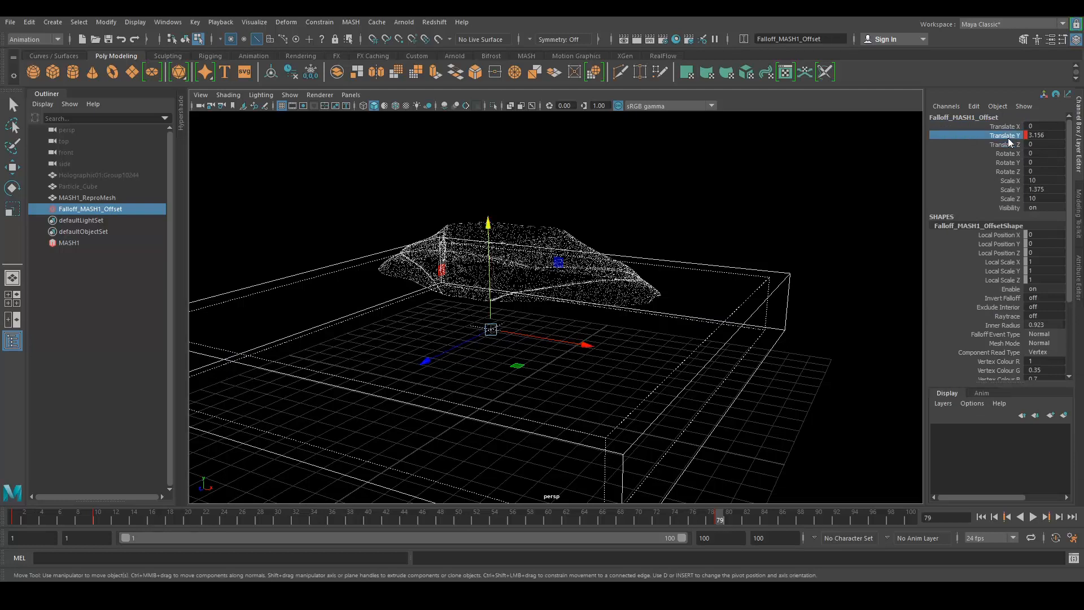
pyautogui.click(728, 518)
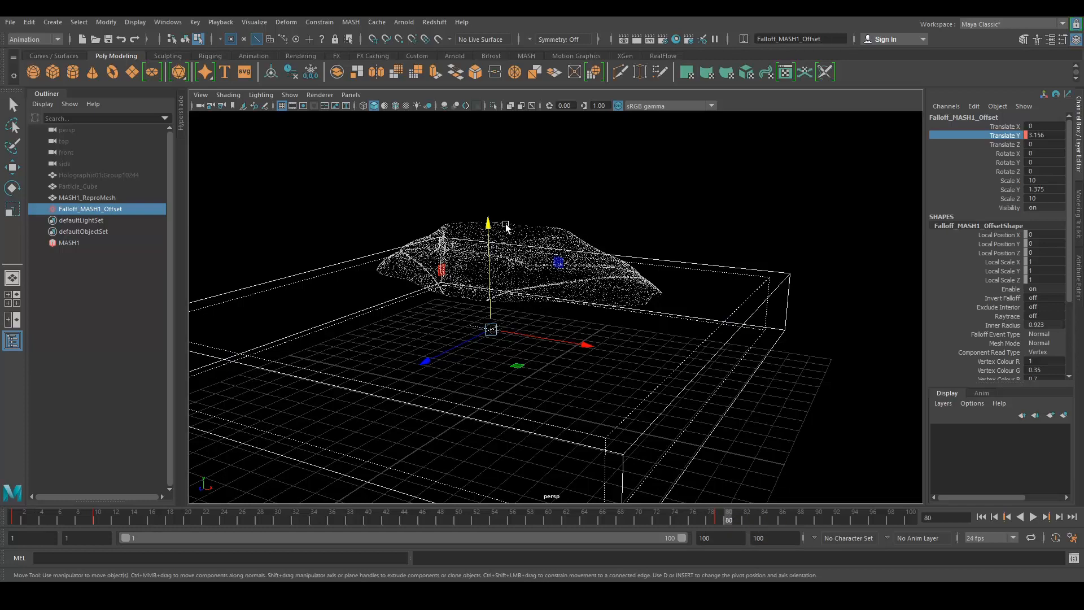
pyautogui.press('F10')
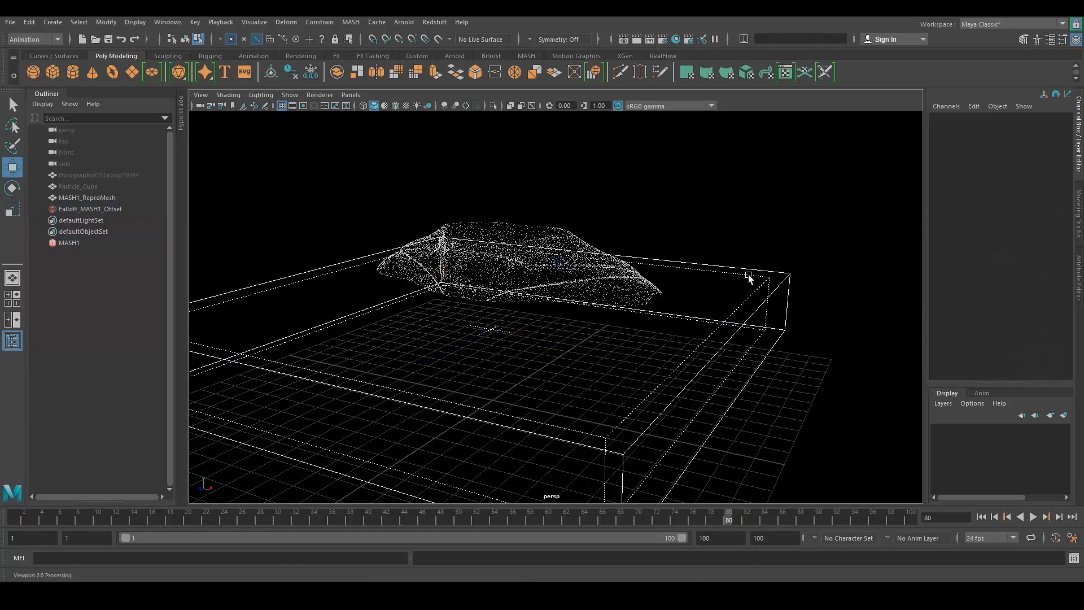
pyautogui.keyDown('alt'); pyautogui.moveTo(549, 327); pyautogui.dragTo(526, 311, button='right'); pyautogui.keyUp('alt')
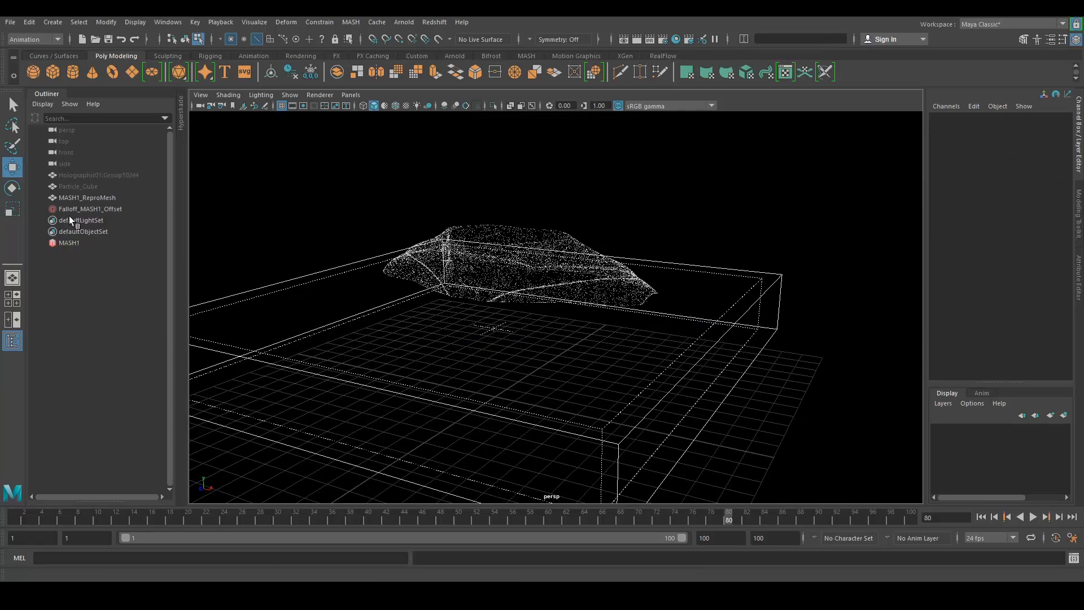
pyautogui.click(85, 209)
pyautogui.moveTo(491, 225); pyautogui.dragTo(496, 70)
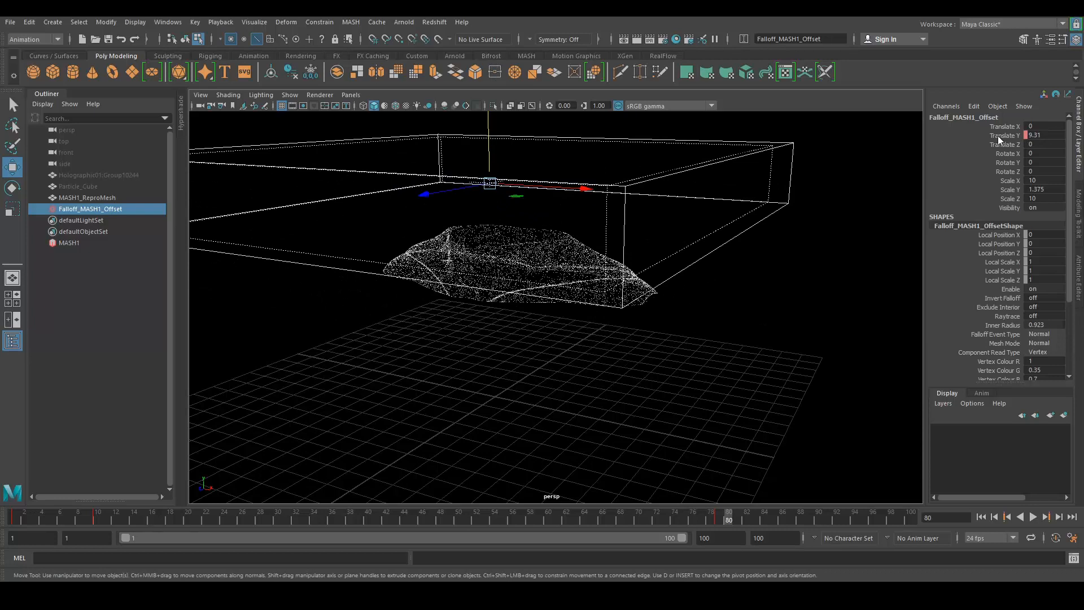
pyautogui.rightClick(998, 136)
pyautogui.click(995, 155)
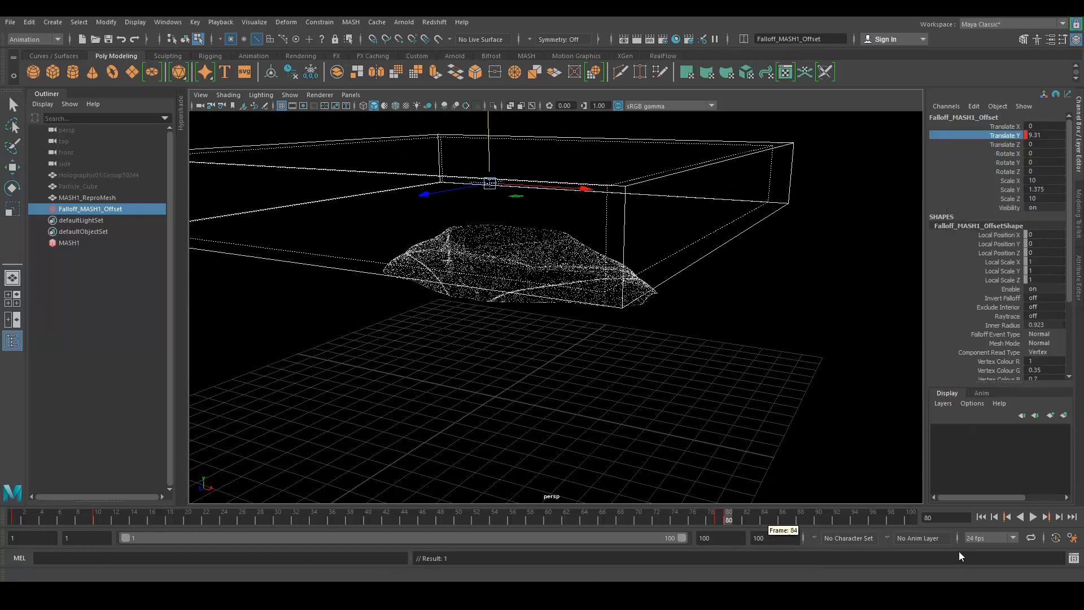
# - At frame 100, lower the falloff box over the head slice to about Translate Y 5.807 and key Translate Y
pyautogui.click(909, 519)
pyautogui.keyDown('alt'); pyautogui.moveTo(652, 369); pyautogui.dragTo(627, 358, button='right'); pyautogui.keyUp('alt')
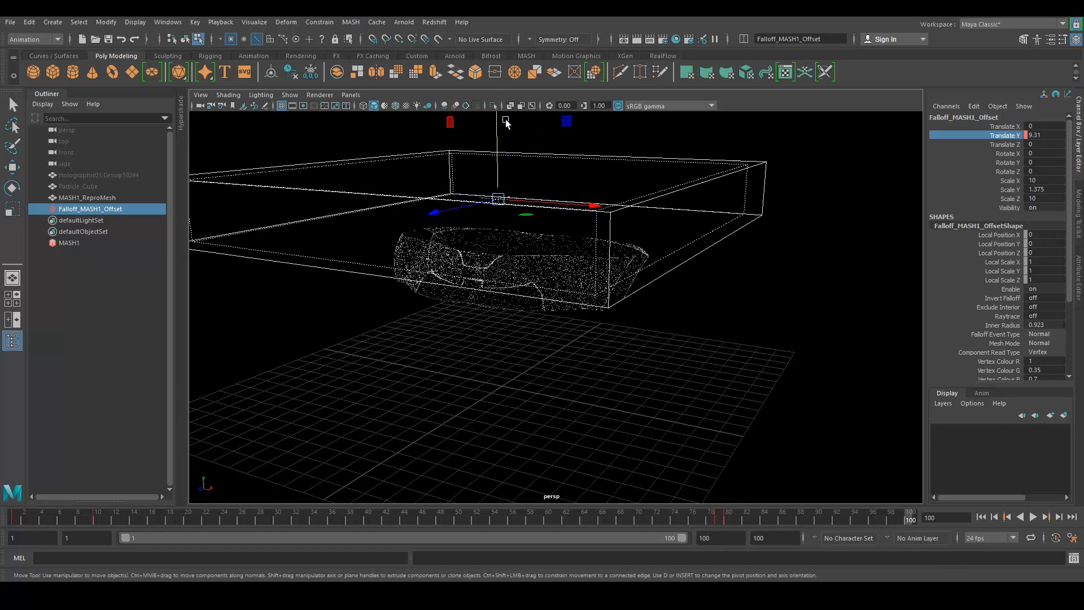
pyautogui.moveTo(497, 124); pyautogui.dragTo(521, 198)
pyautogui.moveTo(562, 353)
pyautogui.keyDown('alt'); pyautogui.mouseDown()
pyautogui.moveTo(590, 344)
pyautogui.moveTo(559, 348)
pyautogui.moveTo(579, 340)
pyautogui.mouseUp(); pyautogui.keyUp('alt')
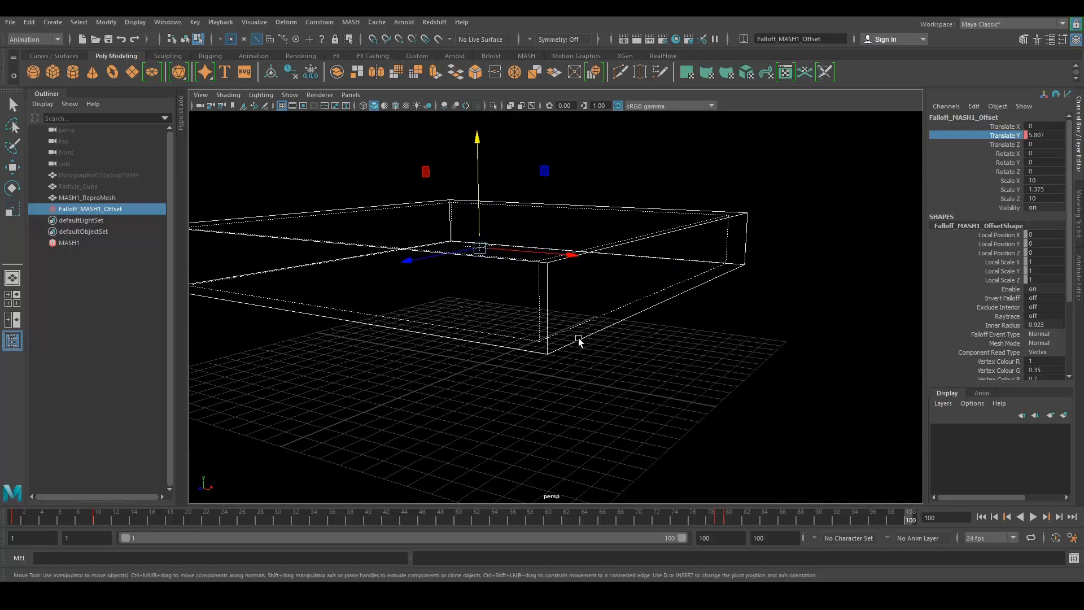
pyautogui.rightClick(995, 136)
pyautogui.click(1005, 158)
pyautogui.keyDown('alt'); pyautogui.moveTo(712, 387); pyautogui.dragTo(701, 389); pyautogui.keyUp('alt')
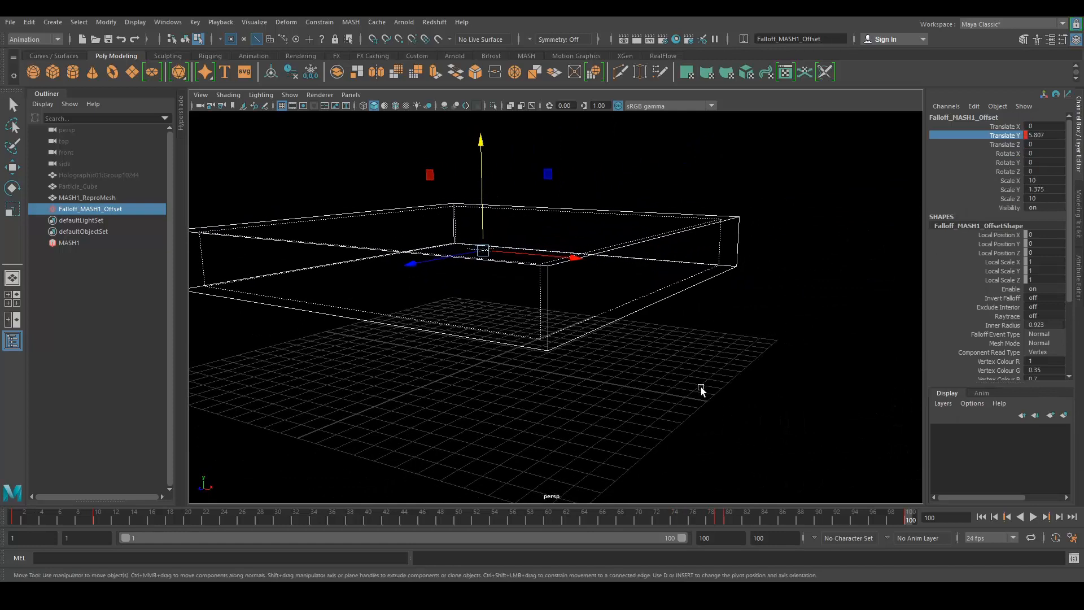
# - Play and scrub the full timeline, then inspect the head slice and falloff box at frame 40
pyautogui.click(806, 291)
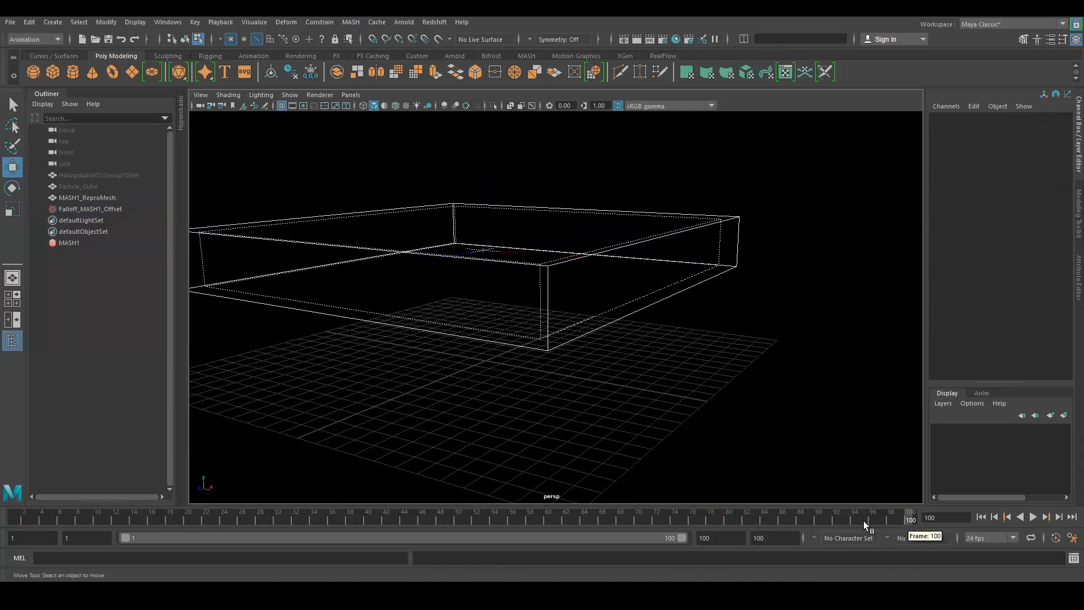
pyautogui.hotkey('alt', 'v')
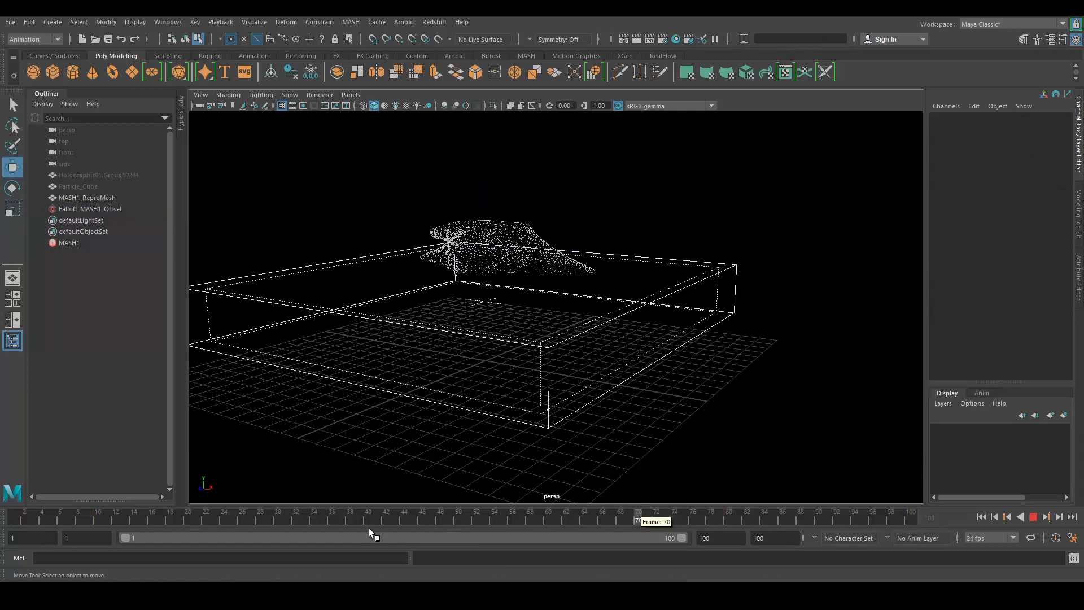
pyautogui.moveTo(158, 527); pyautogui.dragTo(361, 538)
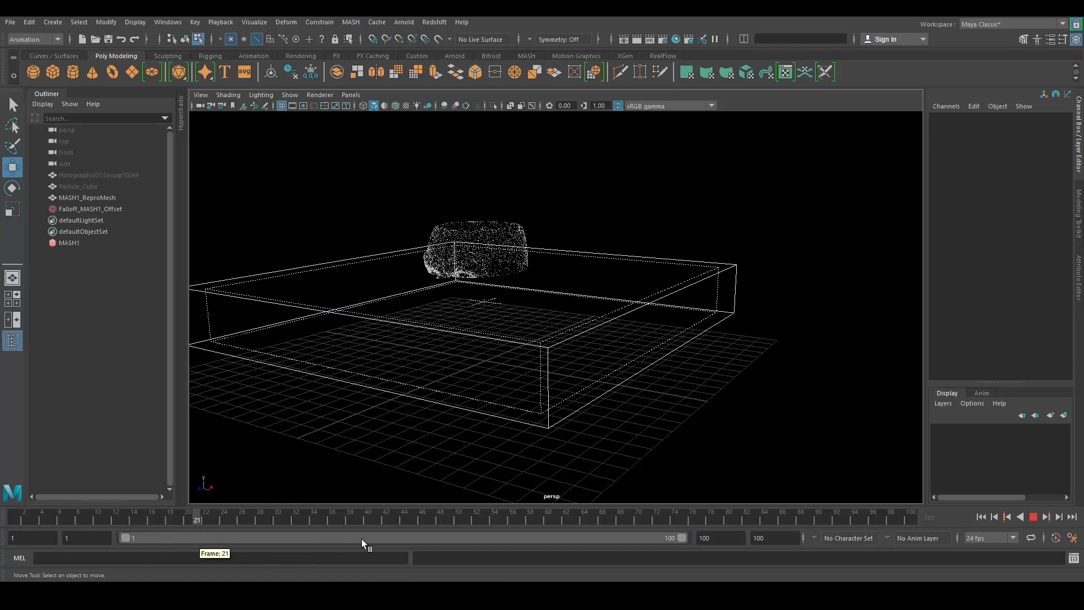
pyautogui.moveTo(490, 531); pyautogui.dragTo(746, 520)
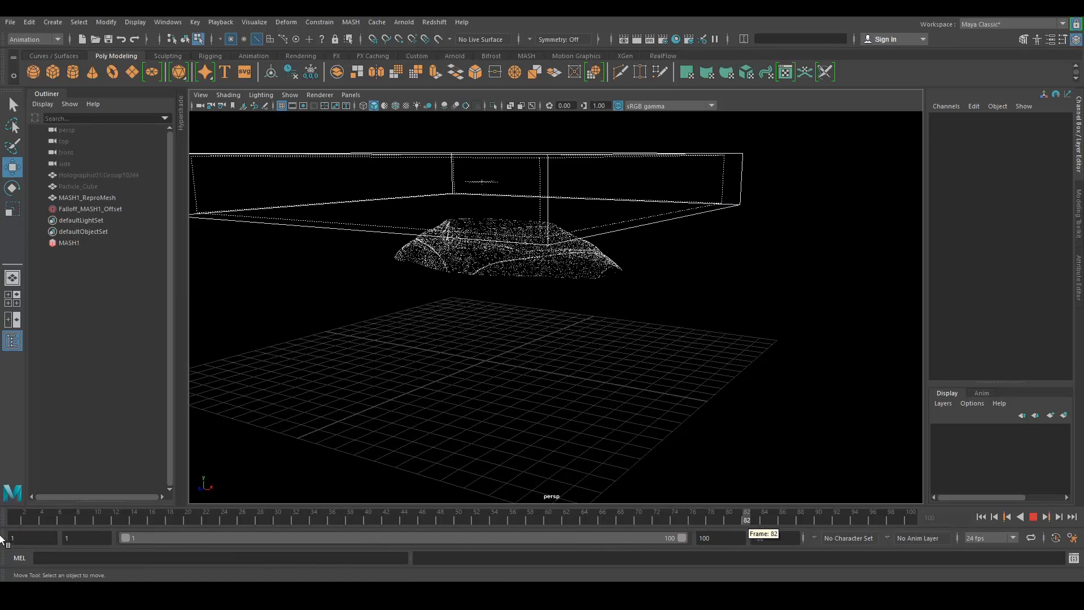
pyautogui.keyDown('alt'); pyautogui.moveTo(416, 322); pyautogui.dragTo(545, 269); pyautogui.keyUp('alt')
pyautogui.click(369, 517)
pyautogui.keyDown('alt'); pyautogui.moveTo(596, 303); pyautogui.dragTo(570, 296); pyautogui.keyUp('alt')
pyautogui.keyDown('alt'); pyautogui.moveTo(570, 296); pyautogui.dragTo(541, 303, button='right'); pyautogui.keyUp('alt')
pyautogui.keyDown('alt'); pyautogui.moveTo(541, 304); pyautogui.dragTo(649, 298); pyautogui.keyUp('alt')
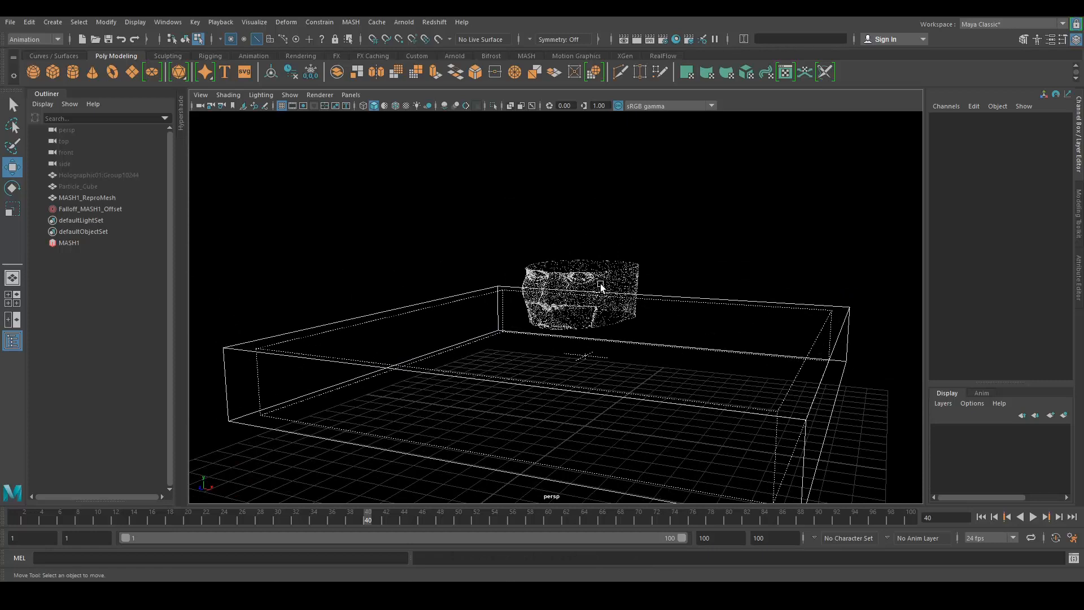
# - Save the scene and open the MASH Editor with the MASH1 network selected
pyautogui.hotkey('ctrl', 's')
pyautogui.press('F10')
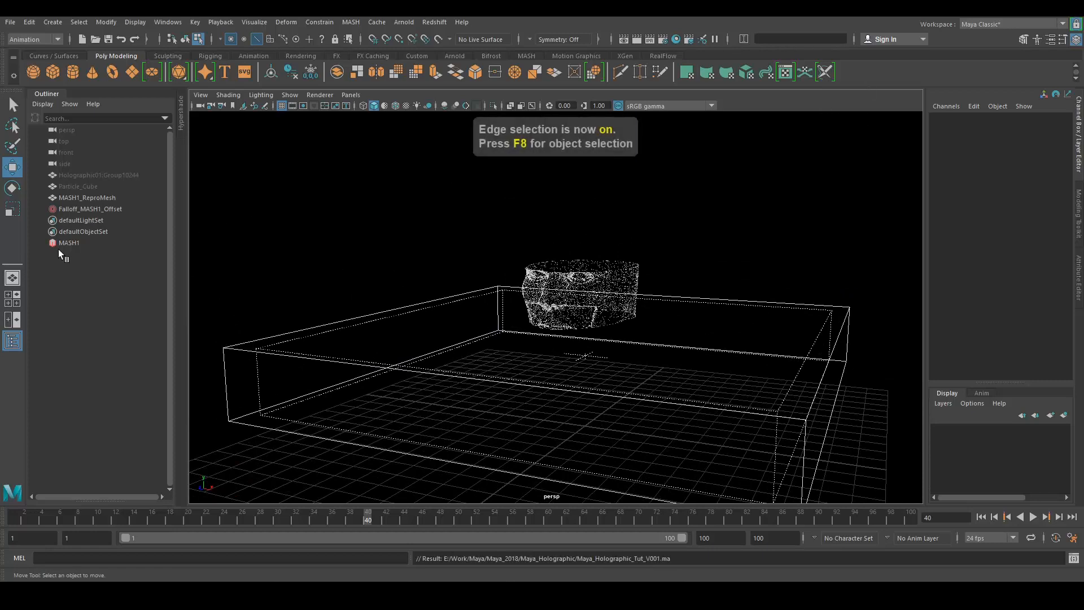
pyautogui.click(72, 242)
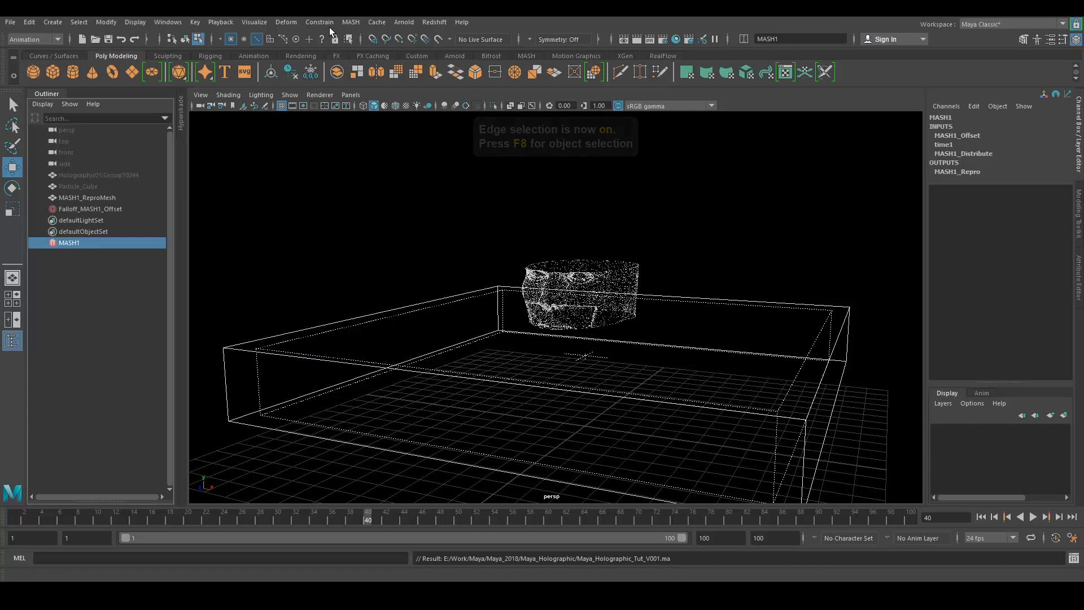
pyautogui.click(343, 22)
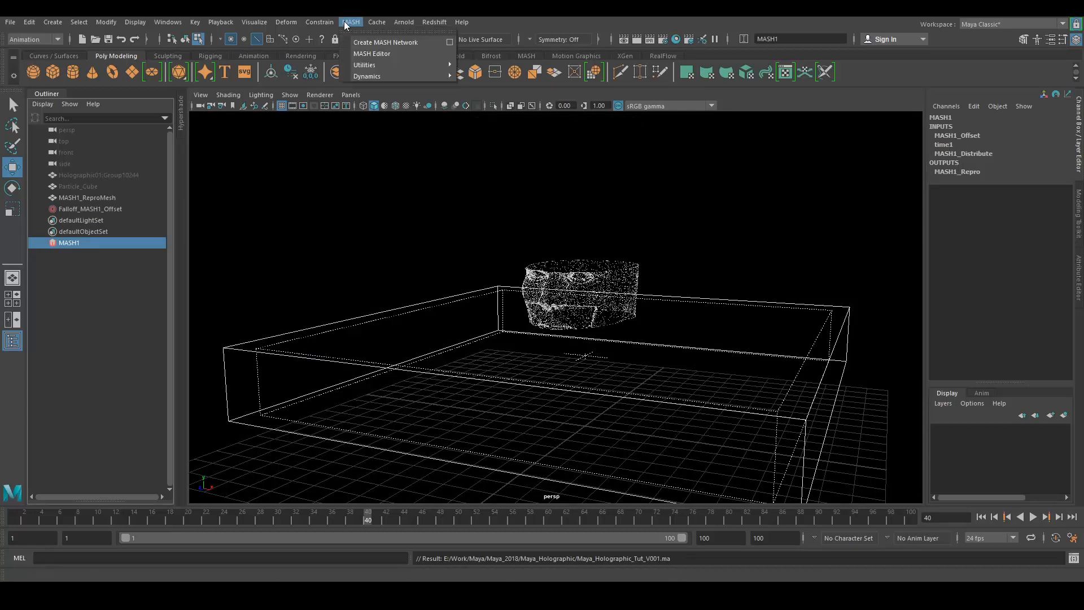
pyautogui.click(382, 54)
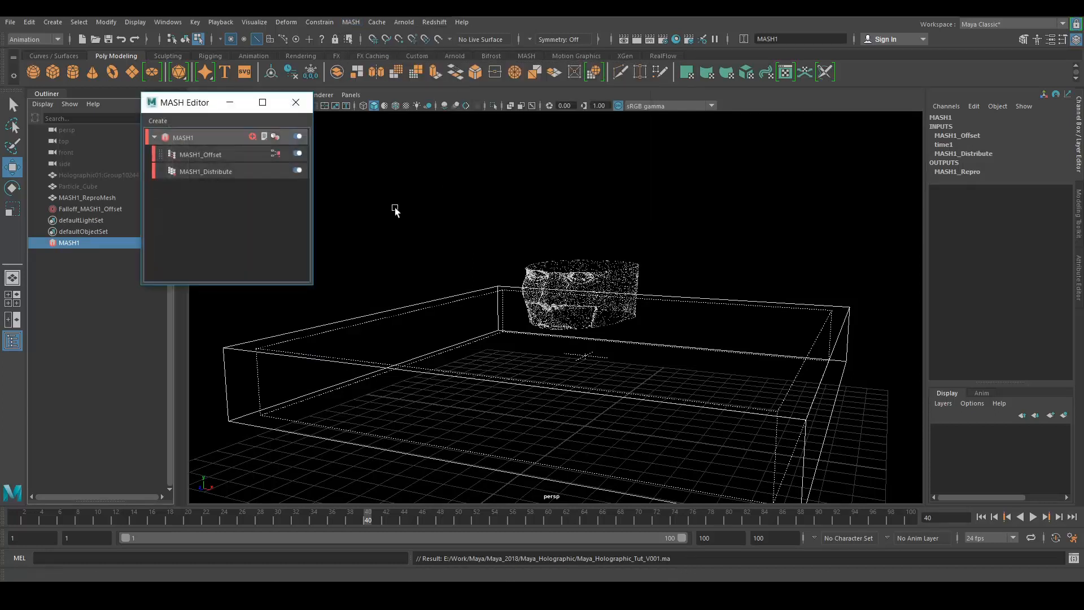
# - Duplicate the MASH1 network and close the MASH Editor
pyautogui.rightClick(211, 138)
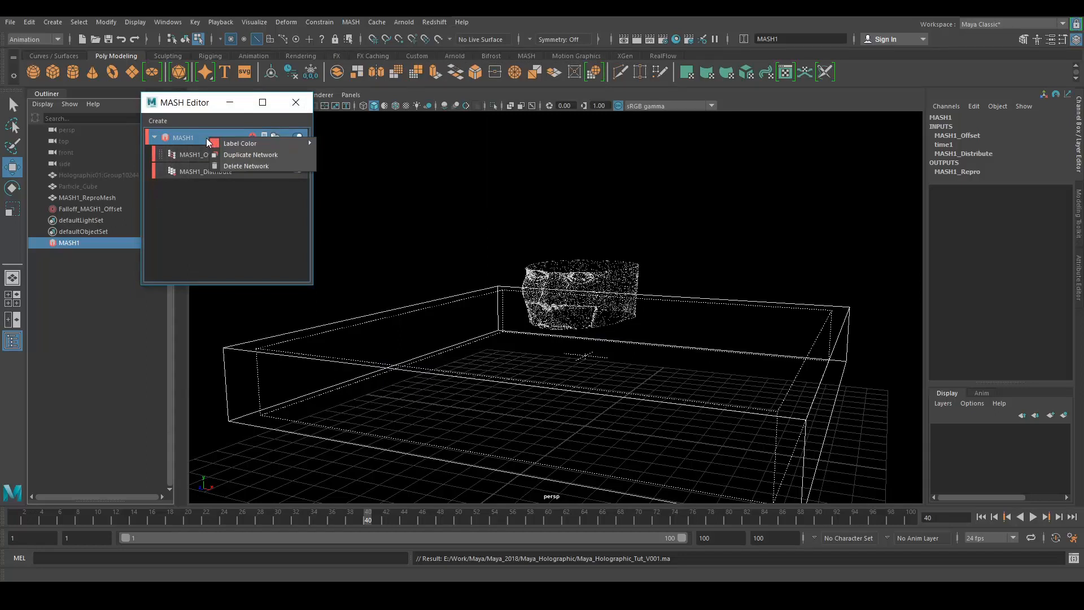
pyautogui.click(224, 155)
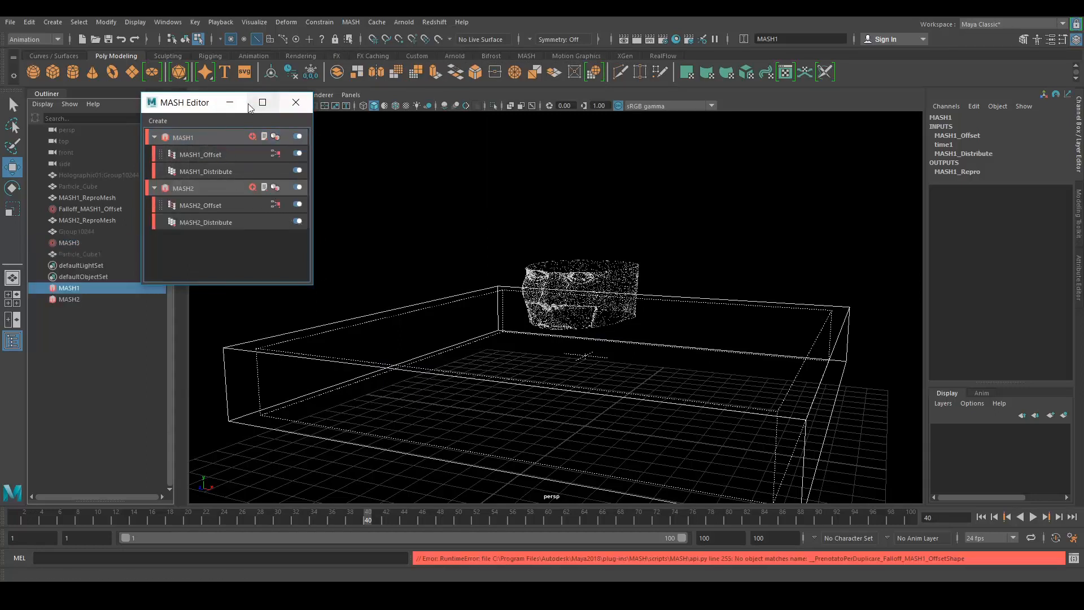
pyautogui.click(293, 103)
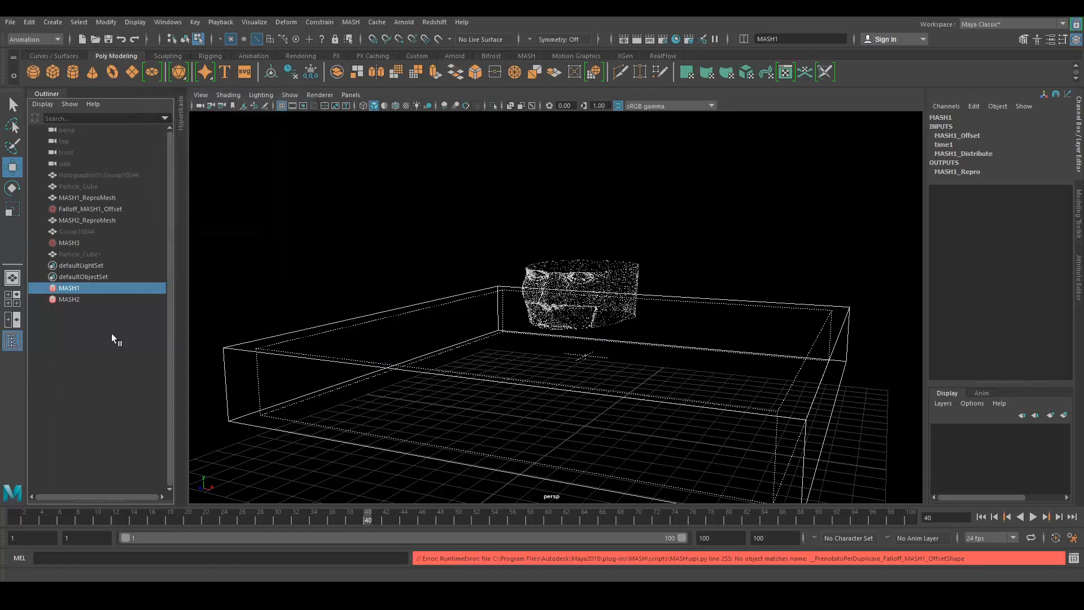
# - Set Push Along Normal to 0.4 in the Distribute node of the MASH2 network
pyautogui.click(69, 298)
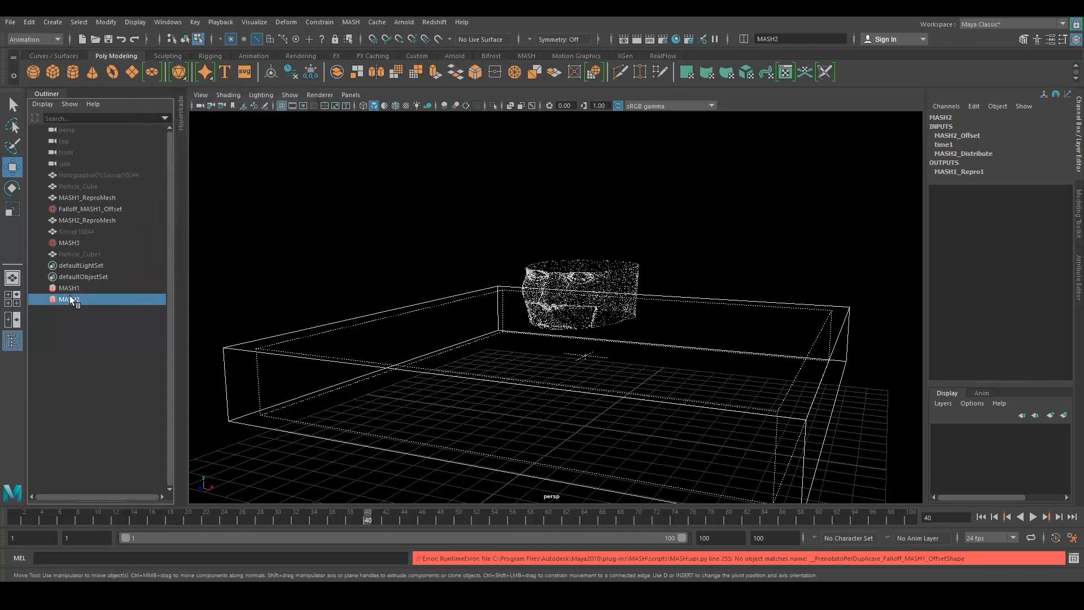
pyautogui.hotkey('ctrl', 'a')
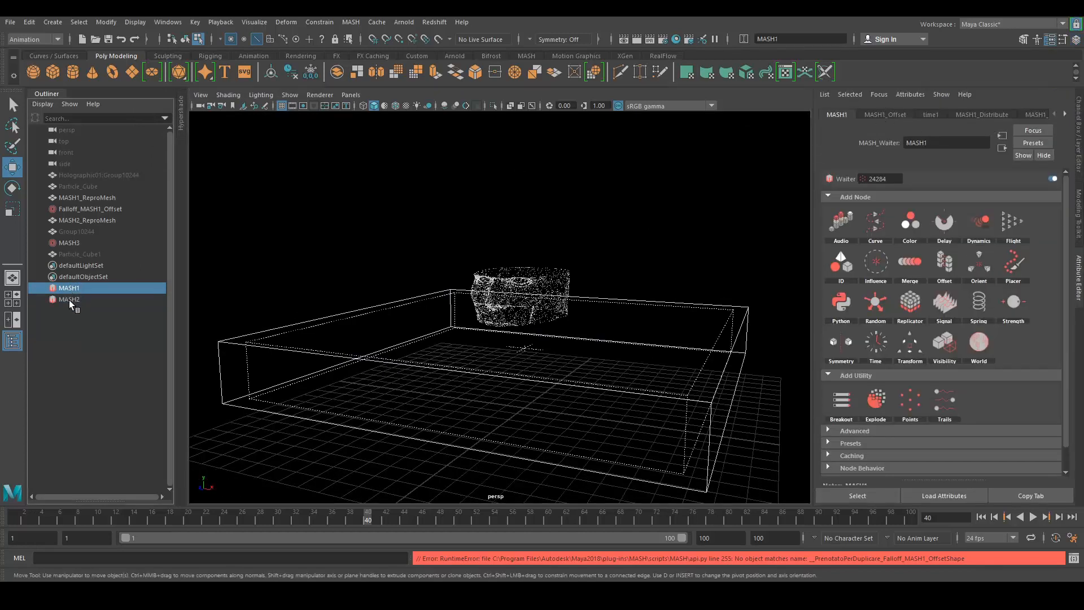
pyautogui.click(964, 114)
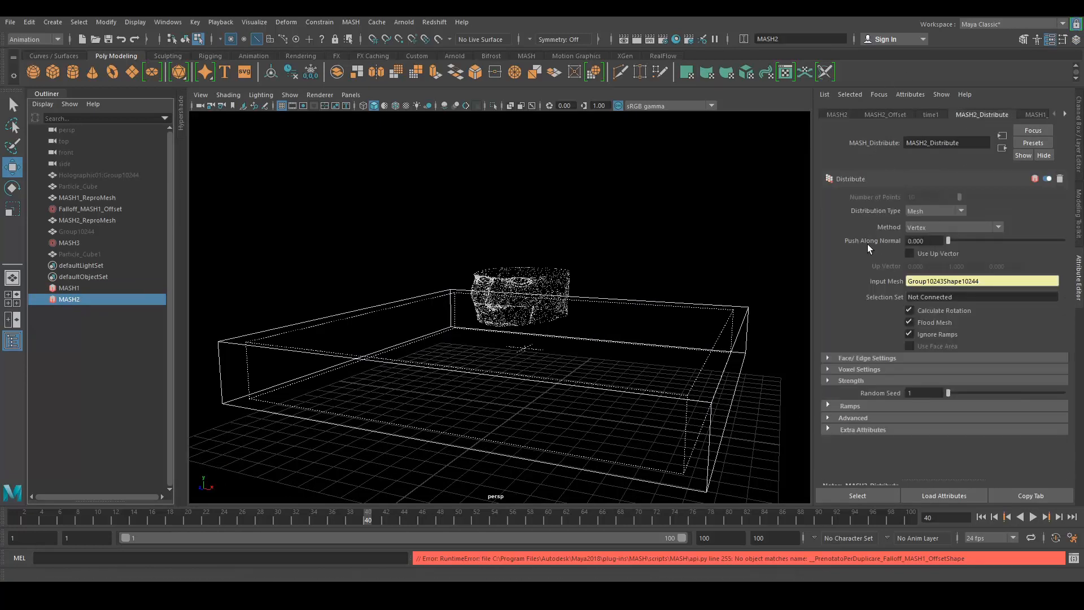
pyautogui.moveTo(949, 242); pyautogui.dragTo(967, 241)
pyautogui.keyDown('alt'); pyautogui.moveTo(564, 243); pyautogui.dragTo(462, 318); pyautogui.keyUp('alt')
pyautogui.keyDown('alt'); pyautogui.moveTo(462, 318); pyautogui.dragTo(496, 357, button='right'); pyautogui.keyUp('alt')
pyautogui.keyDown('alt'); pyautogui.moveTo(496, 358); pyautogui.dragTo(513, 288); pyautogui.keyUp('alt')
pyautogui.keyDown('alt'); pyautogui.moveTo(513, 288); pyautogui.dragTo(569, 333, button='right'); pyautogui.keyUp('alt')
pyautogui.keyDown('alt'); pyautogui.moveTo(568, 334); pyautogui.dragTo(522, 271, button='middle'); pyautogui.keyUp('alt')
pyautogui.keyDown('alt'); pyautogui.moveTo(522, 271); pyautogui.dragTo(513, 256); pyautogui.keyUp('alt')
pyautogui.keyDown('alt'); pyautogui.moveTo(513, 256); pyautogui.dragTo(514, 257, button='right'); pyautogui.keyUp('alt')
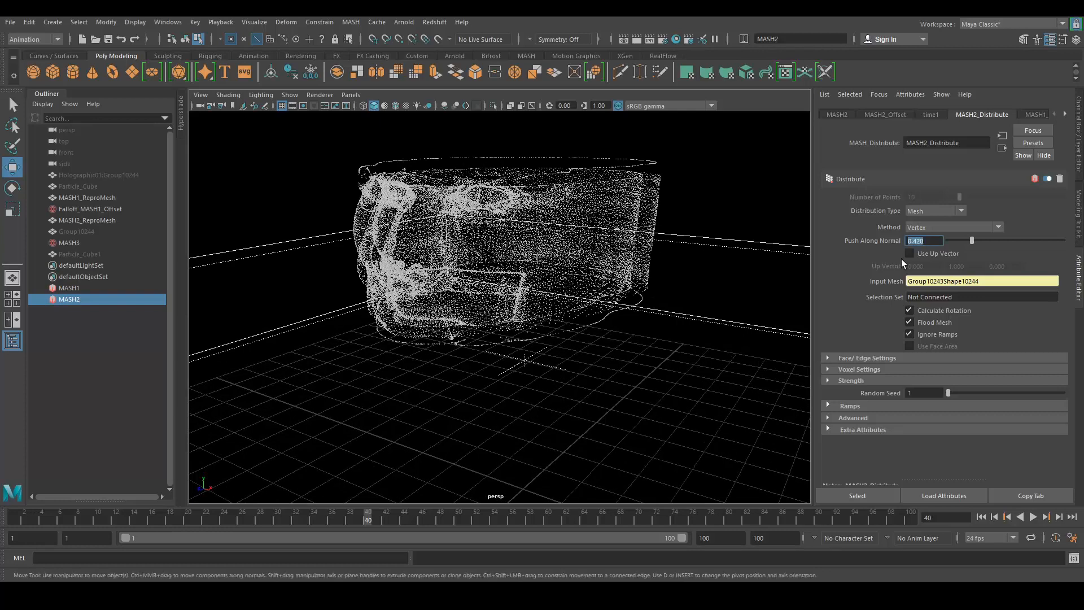
pyautogui.keyDown('alt'); pyautogui.moveTo(598, 310); pyautogui.dragTo(656, 315); pyautogui.keyUp('alt')
pyautogui.click(938, 240)
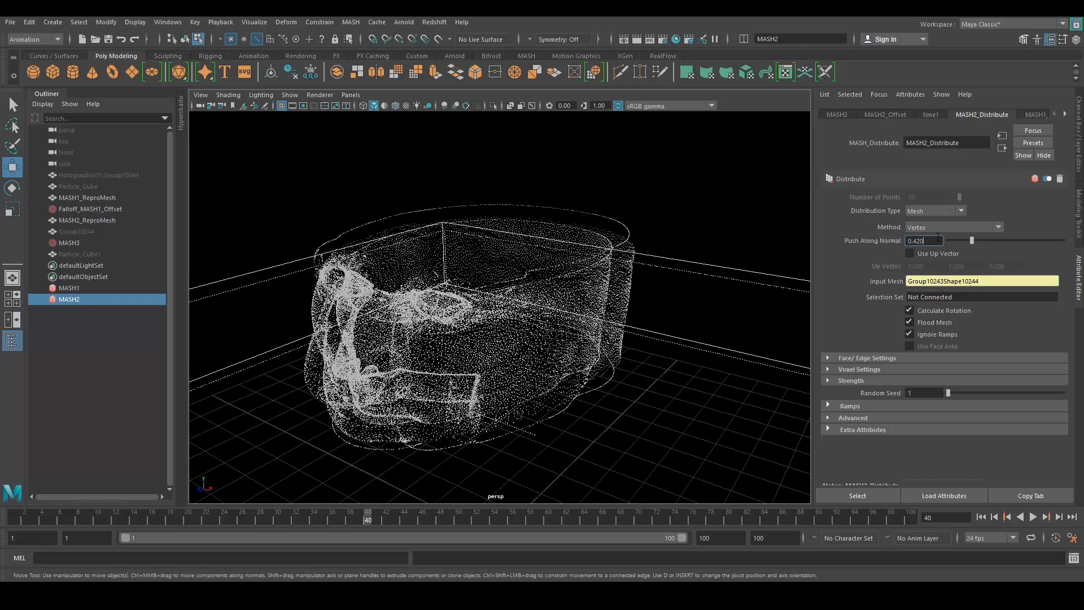
pyautogui.write('0.4')
pyautogui.press('Return')
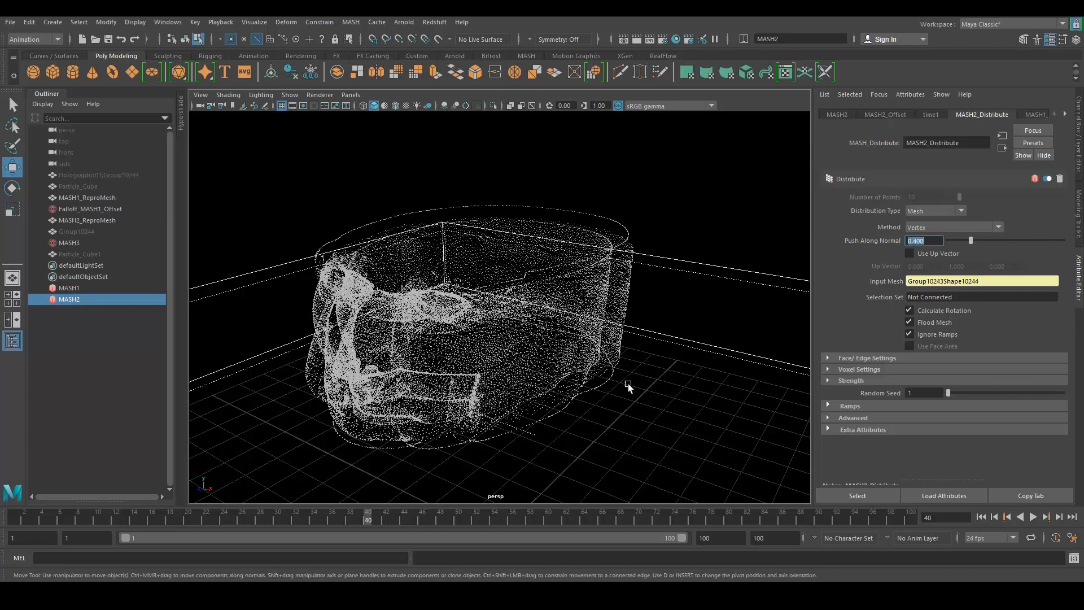
# - Add a Signal node to the MASH2 network and inspect the scattered head slice
pyautogui.keyDown('alt'); pyautogui.moveTo(628, 384); pyautogui.dragTo(585, 346, button='right'); pyautogui.keyUp('alt')
pyautogui.keyDown('alt'); pyautogui.moveTo(585, 347); pyautogui.dragTo(602, 340); pyautogui.keyUp('alt')
pyautogui.click(847, 114)
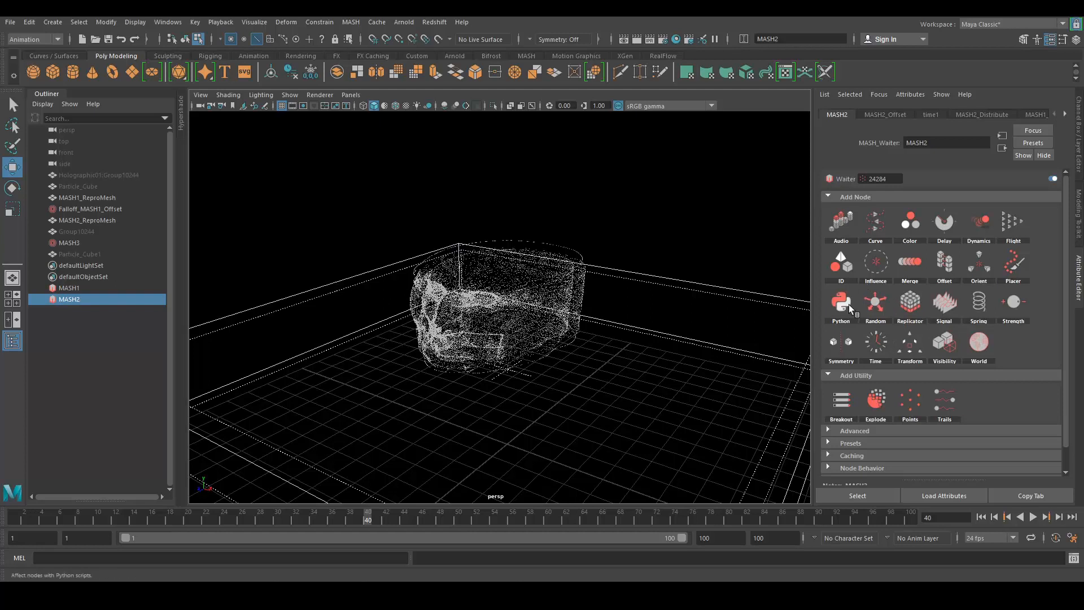
pyautogui.click(970, 298)
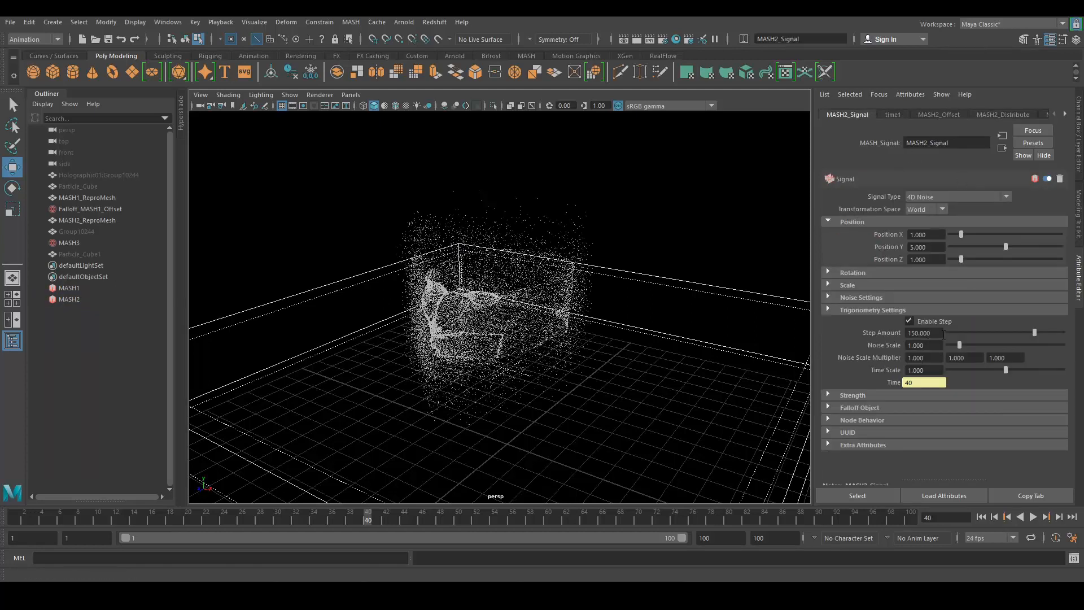
pyautogui.keyDown('alt'); pyautogui.moveTo(544, 291); pyautogui.dragTo(440, 224); pyautogui.keyUp('alt')
pyautogui.keyDown('alt'); pyautogui.moveTo(441, 224); pyautogui.dragTo(460, 251, button='right'); pyautogui.keyUp('alt')
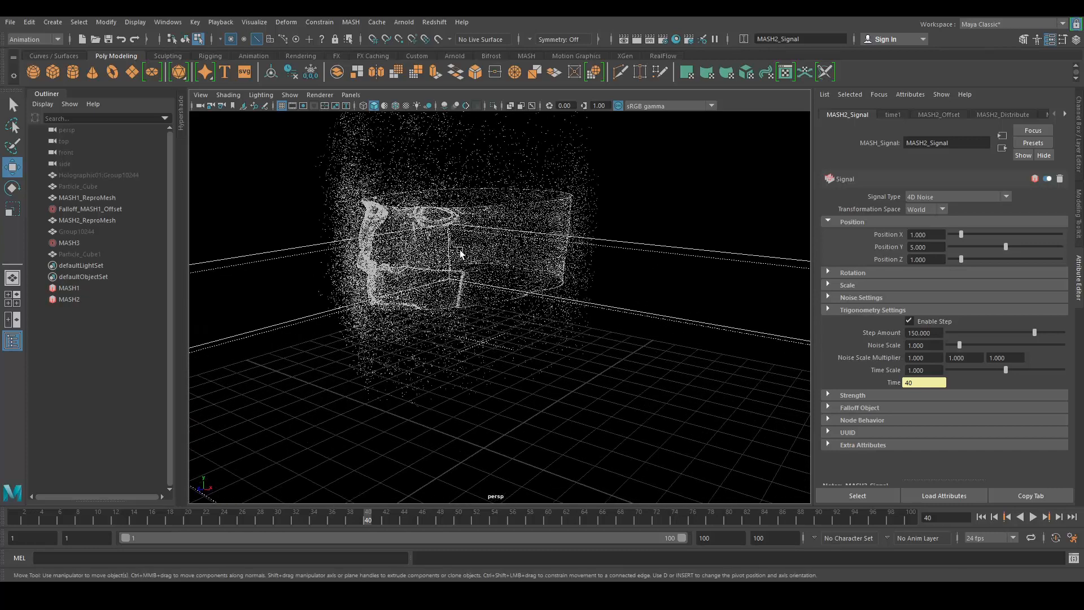
pyautogui.keyDown('alt'); pyautogui.moveTo(493, 174); pyautogui.dragTo(496, 251, button='middle'); pyautogui.keyUp('alt')
pyautogui.keyDown('alt'); pyautogui.moveTo(463, 211); pyautogui.dragTo(480, 233, button='right'); pyautogui.keyUp('alt')
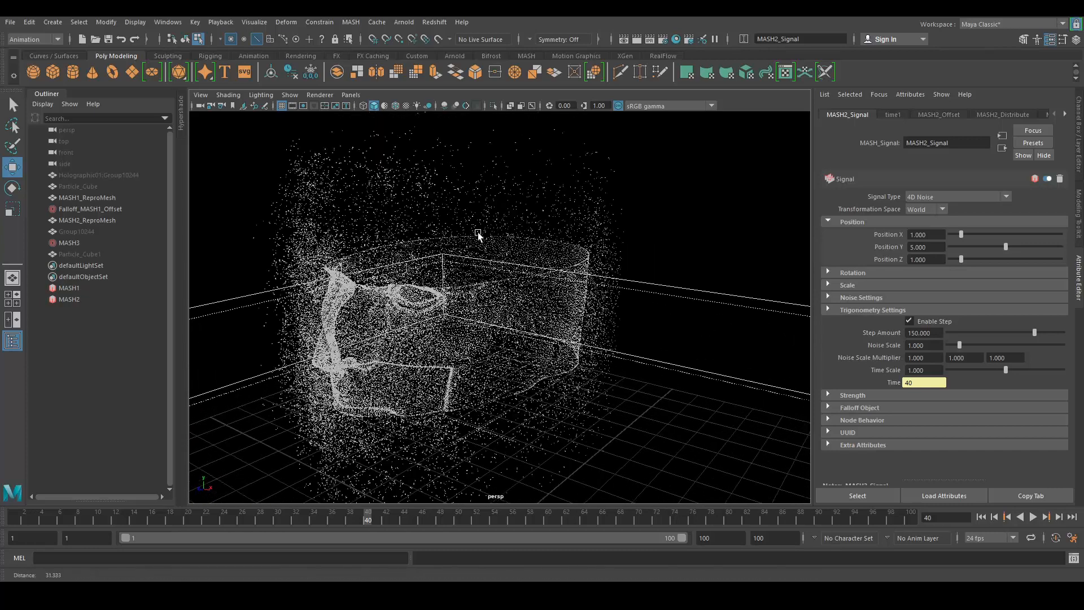
# - Disable Enable Step in the MASH2 Signal node's trigonometry settings and inspect the head slice
pyautogui.click(910, 322)
pyautogui.keyDown('alt'); pyautogui.moveTo(500, 267); pyautogui.dragTo(513, 268); pyautogui.keyUp('alt')
pyautogui.keyDown('alt'); pyautogui.moveTo(513, 268); pyautogui.dragTo(549, 293, button='right'); pyautogui.keyUp('alt')
pyautogui.keyDown('alt'); pyautogui.moveTo(549, 292); pyautogui.dragTo(605, 310); pyautogui.keyUp('alt')
pyautogui.keyDown('alt'); pyautogui.moveTo(605, 310); pyautogui.dragTo(585, 294, button='middle'); pyautogui.keyUp('alt')
pyautogui.moveTo(586, 294)
pyautogui.keyDown('alt'); pyautogui.mouseDown(button='right')
pyautogui.moveTo(619, 327)
pyautogui.moveTo(593, 308)
pyautogui.mouseUp(button='right'); pyautogui.keyUp('alt')
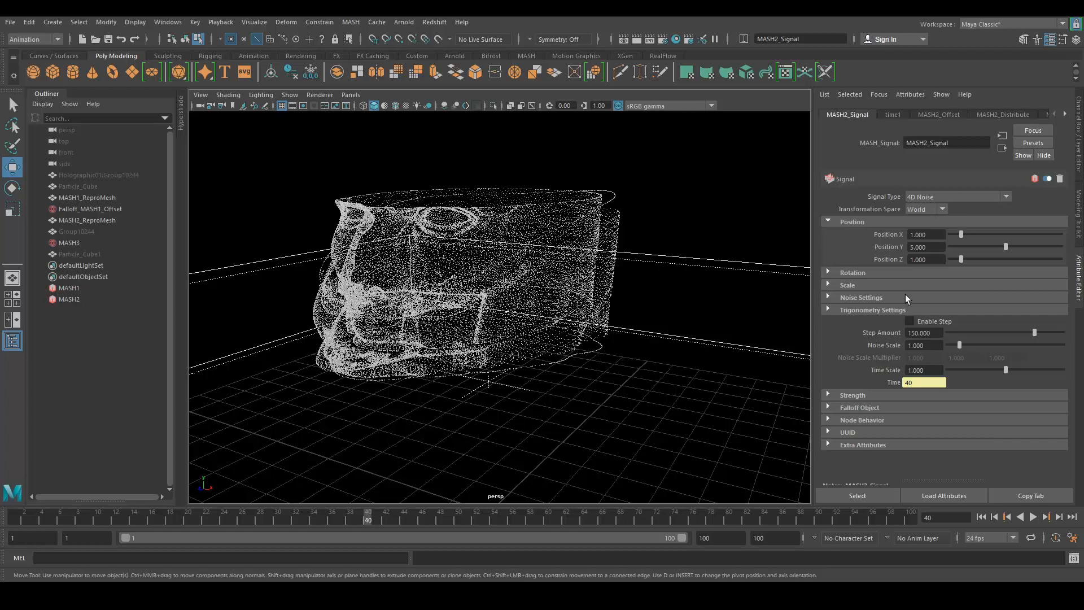
# - Set the MASH2 Signal node's Strength to 0.2
pyautogui.click(853, 394)
pyautogui.moveTo(1052, 410); pyautogui.dragTo(965, 408)
pyautogui.doubleClick(921, 408)
pyautogui.write('.2')
pyautogui.press('Return')
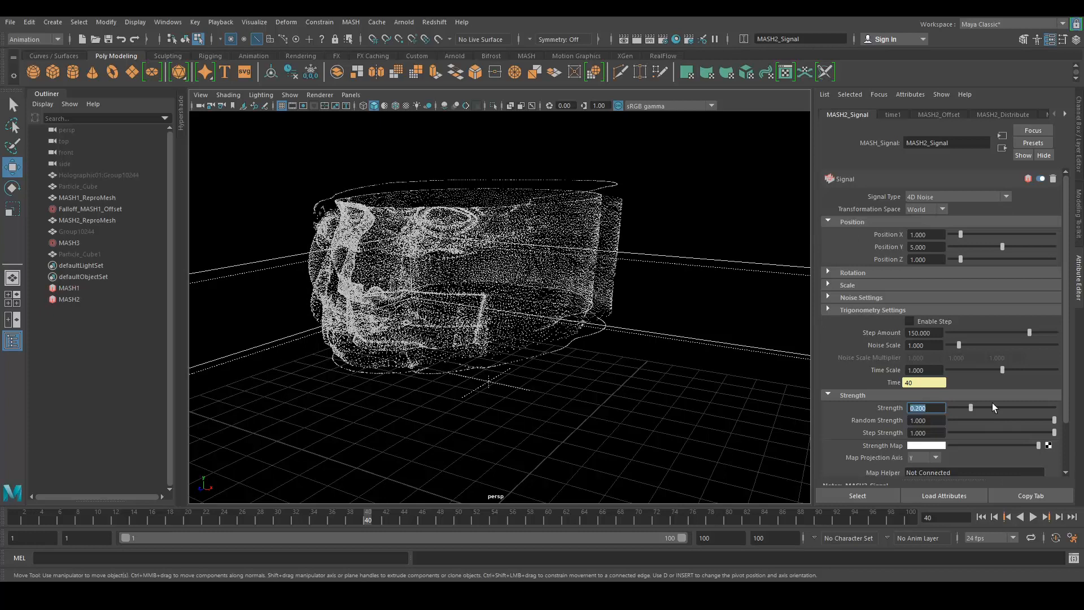
# - Set the MASH2 Signal node's Noise Scale to 9 and Time Scale to 0.05
pyautogui.moveTo(960, 343); pyautogui.dragTo(1042, 346)
pyautogui.click(931, 345)
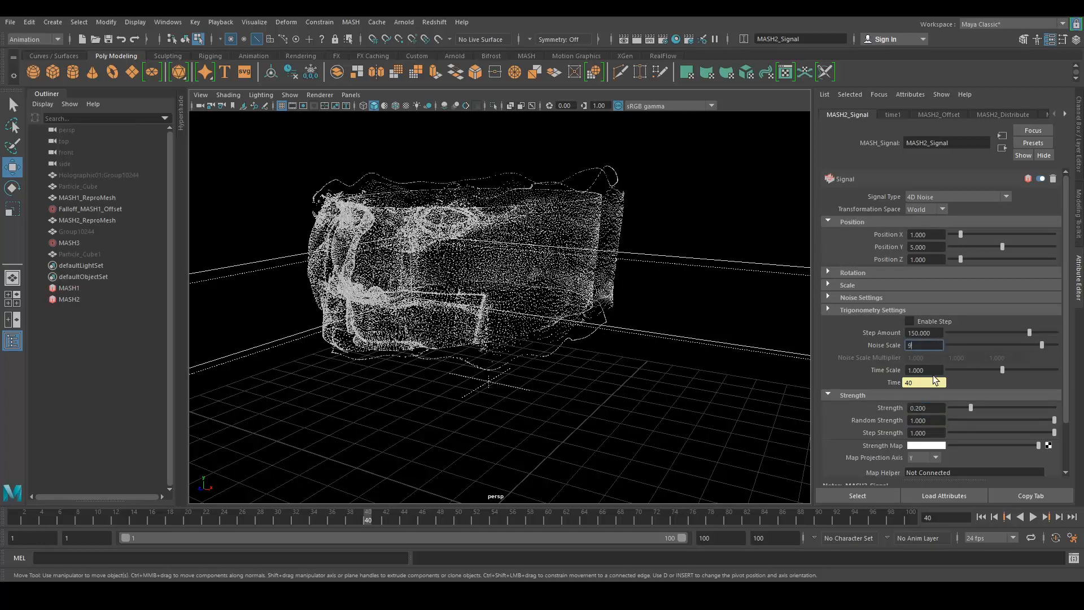
pyautogui.press('Return')
pyautogui.press('Tab')
pyautogui.write('0.1')
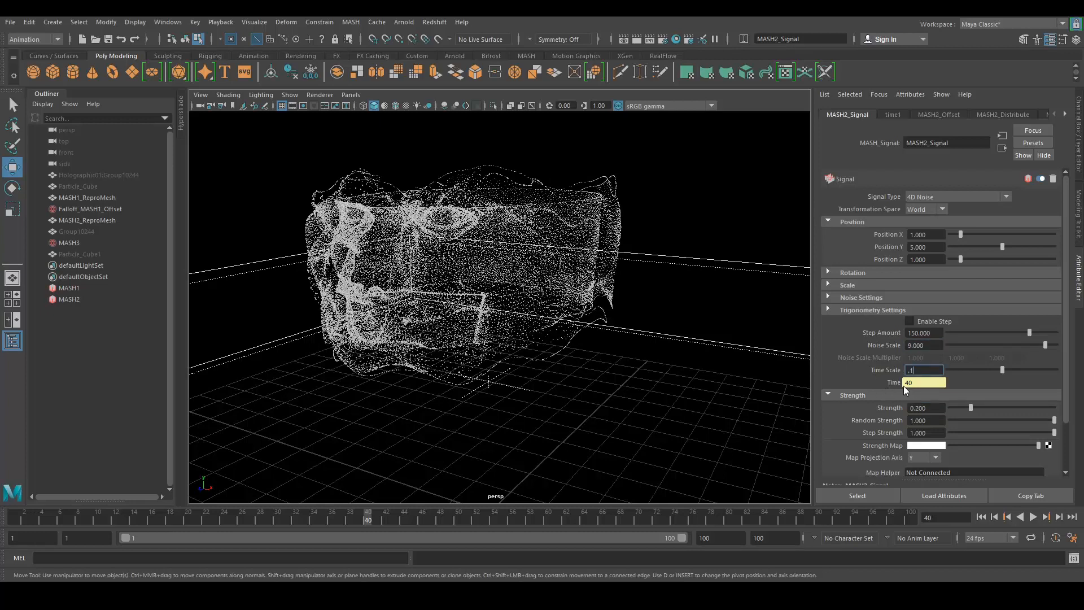
pyautogui.press('Return')
pyautogui.write('.05')
pyautogui.press('Return')
pyautogui.keyDown('alt'); pyautogui.moveTo(714, 290); pyautogui.dragTo(646, 278); pyautogui.keyUp('alt')
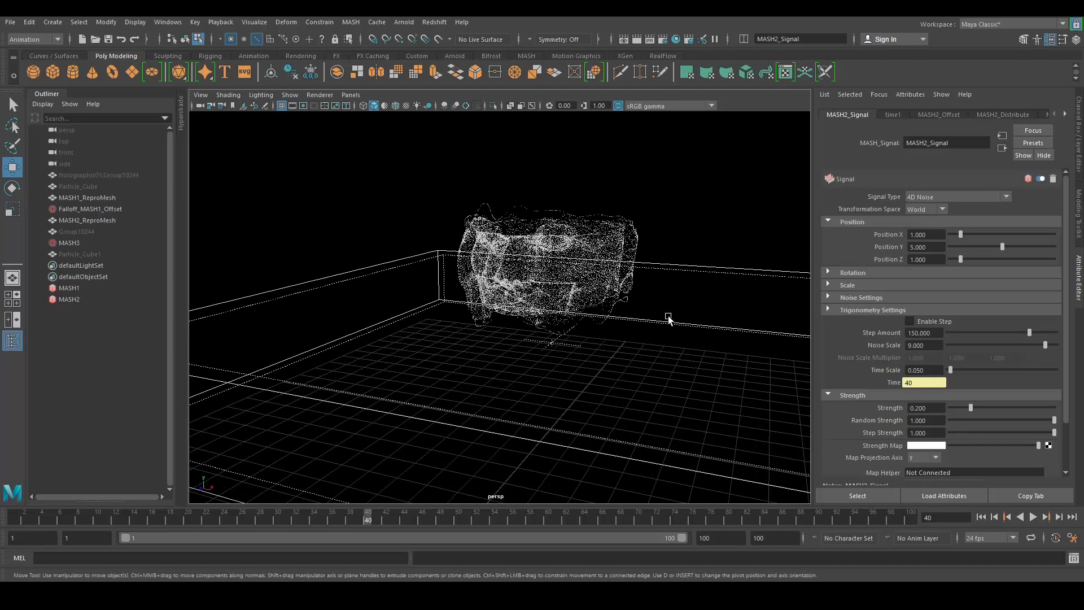
pyautogui.keyDown('alt'); pyautogui.moveTo(668, 317); pyautogui.dragTo(635, 317); pyautogui.keyUp('alt')
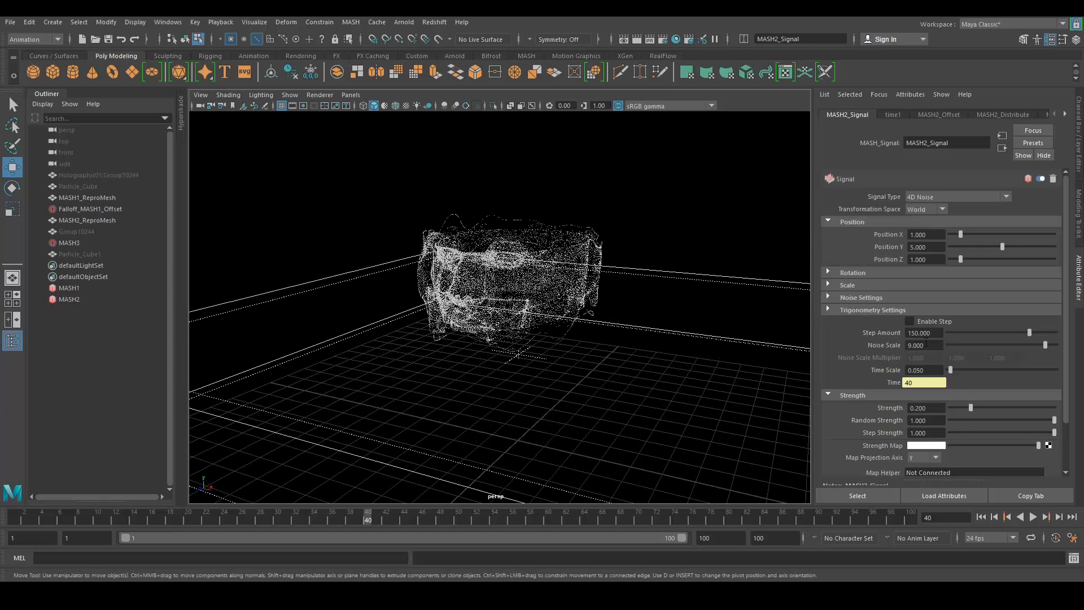
# - Set the Signal node's Noise Scale to 8 and save the scene
pyautogui.click(909, 345)
pyautogui.write('8')
pyautogui.press('Return')
pyautogui.keyDown('alt'); pyautogui.moveTo(738, 310); pyautogui.dragTo(647, 214); pyautogui.keyUp('alt')
pyautogui.keyDown('alt'); pyautogui.moveTo(489, 238); pyautogui.dragTo(554, 344, button='right'); pyautogui.keyUp('alt')
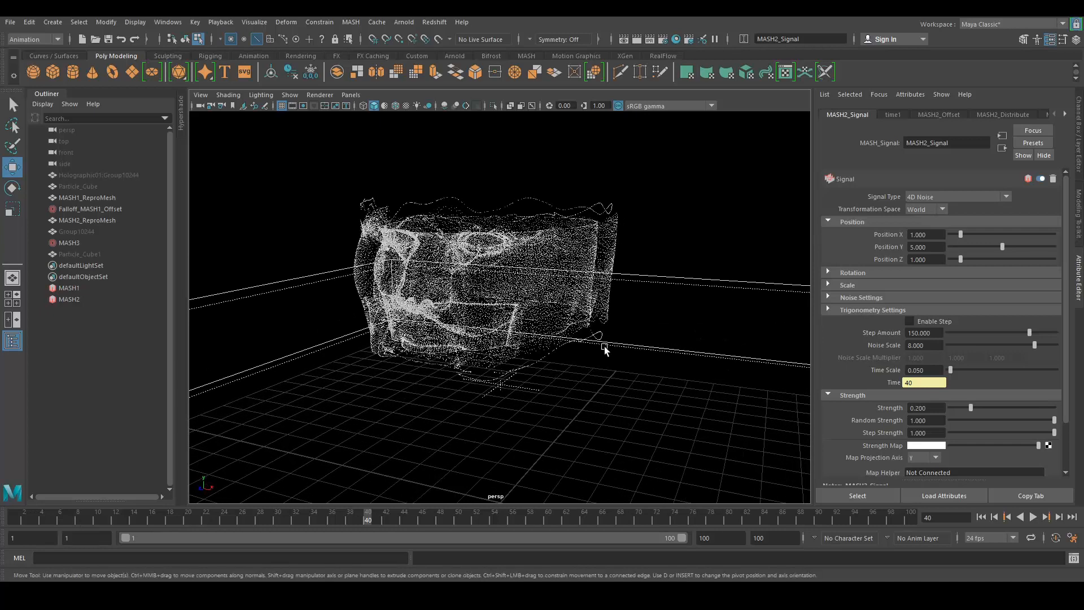
pyautogui.hotkey('ctrl', 's')
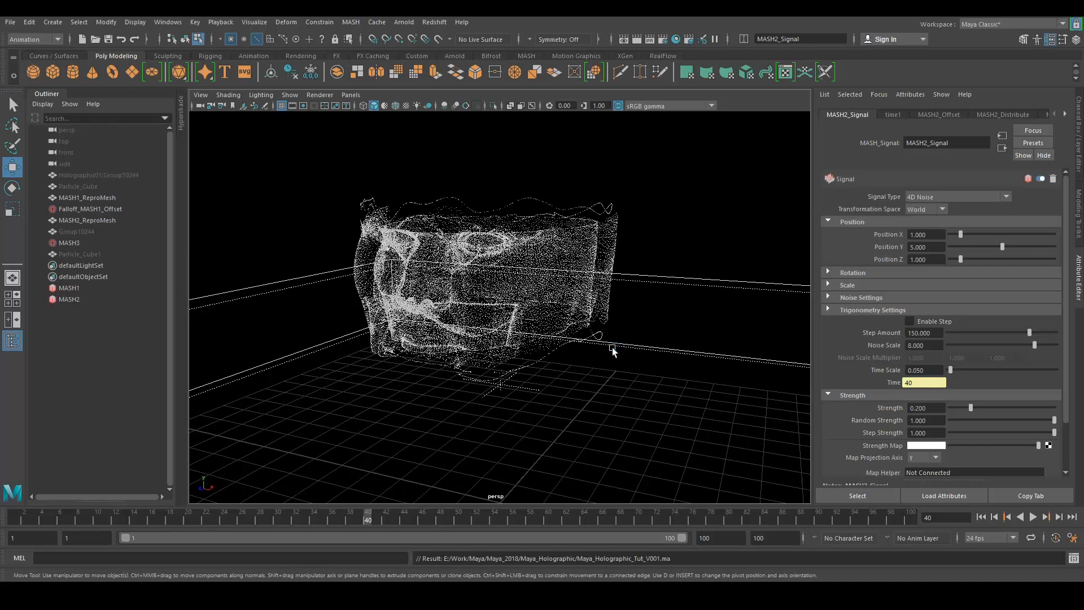
pyautogui.press('F10')
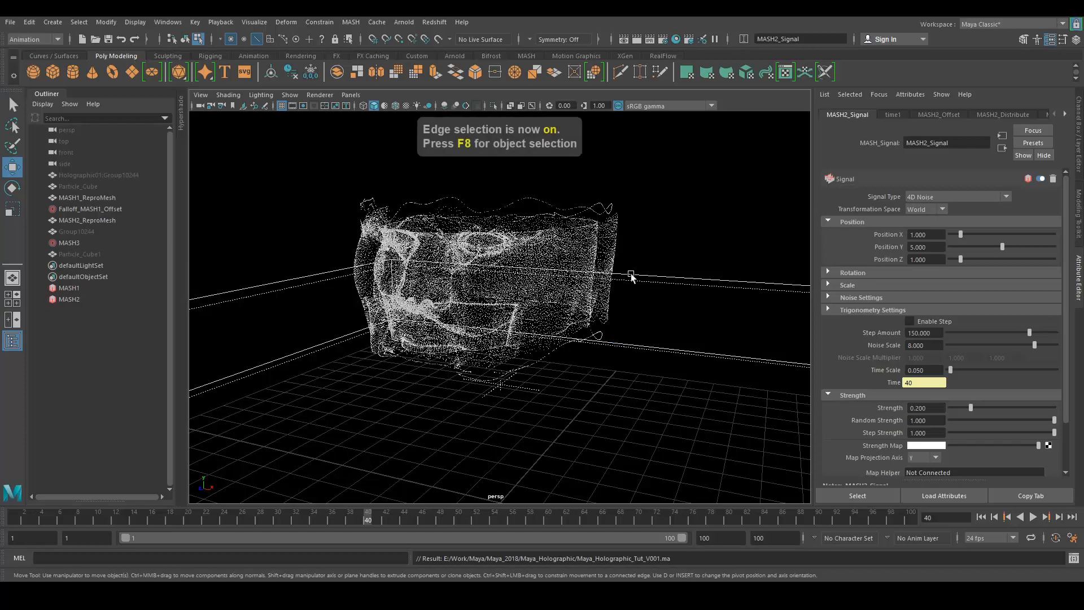
pyautogui.keyDown('alt'); pyautogui.moveTo(593, 302); pyautogui.dragTo(570, 302); pyautogui.keyUp('alt')
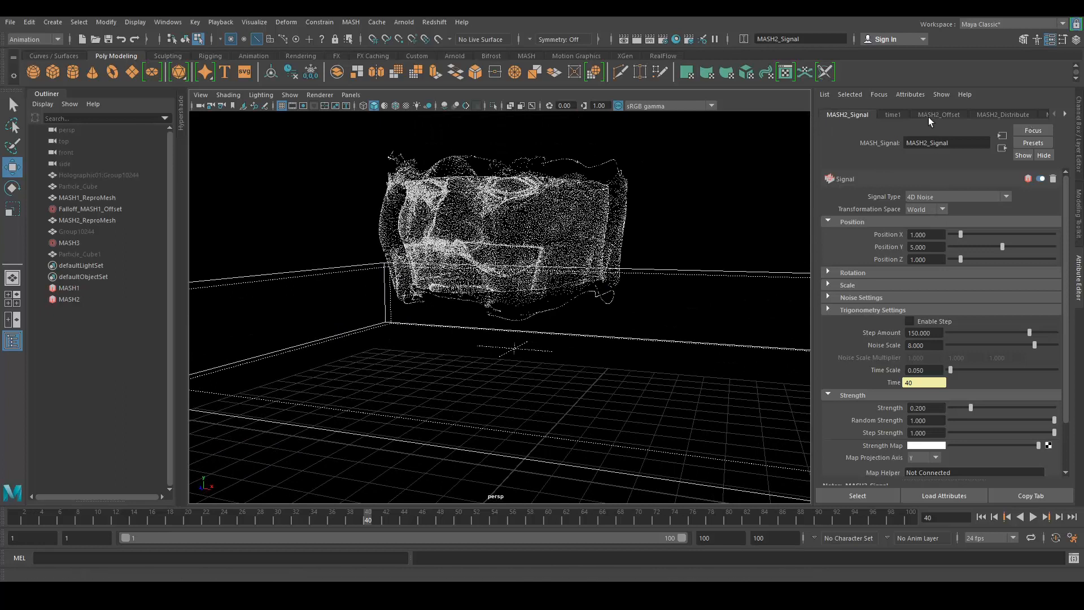
pyautogui.click(69, 299)
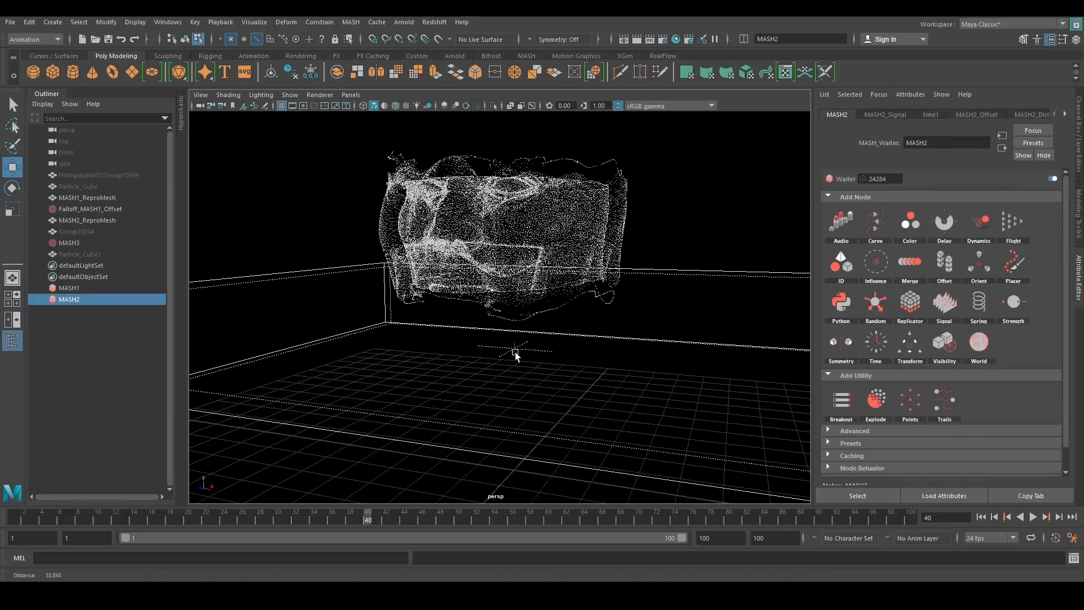
pyautogui.keyDown('alt'); pyautogui.moveTo(640, 356); pyautogui.dragTo(609, 341); pyautogui.keyUp('alt')
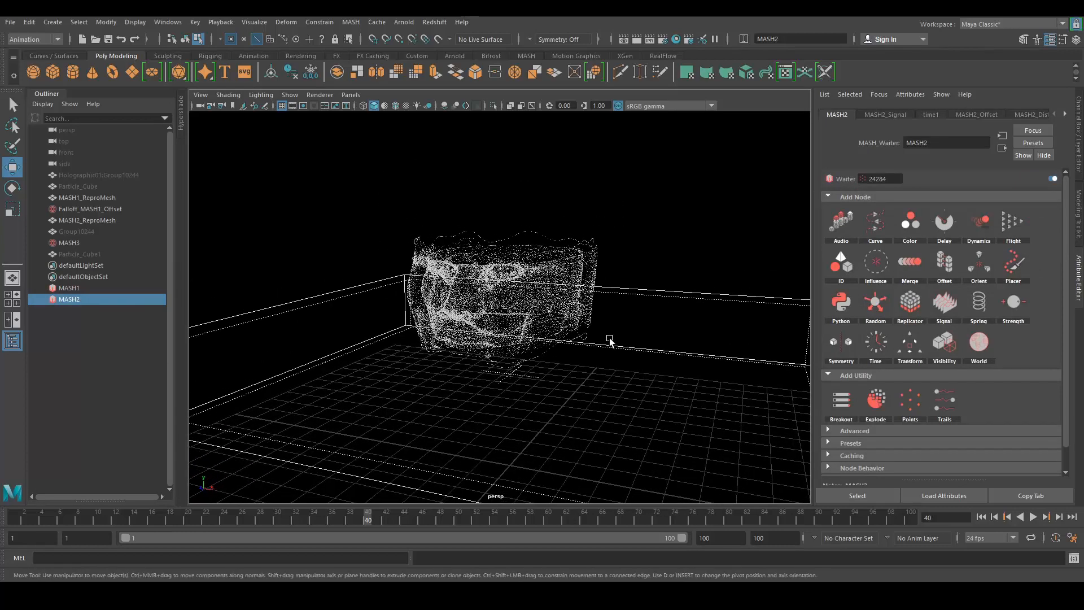
pyautogui.keyDown('alt'); pyautogui.moveTo(517, 357); pyautogui.dragTo(297, 360); pyautogui.keyUp('alt')
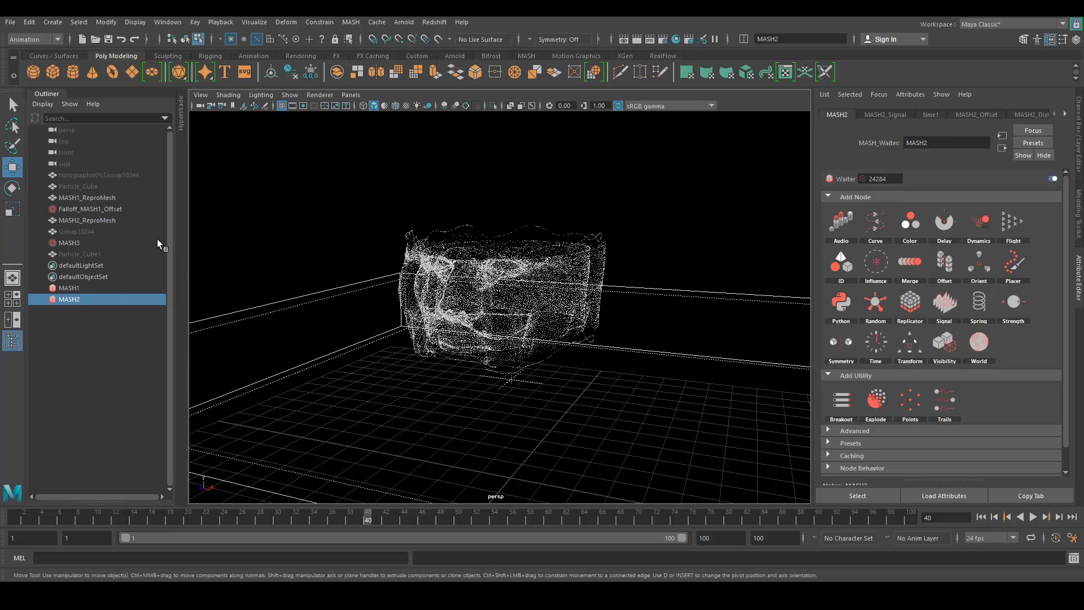
# - Hide the Falloff_MASH1_Offset and MASH3 falloff boxes and turn off the viewport grid
pyautogui.click(102, 208)
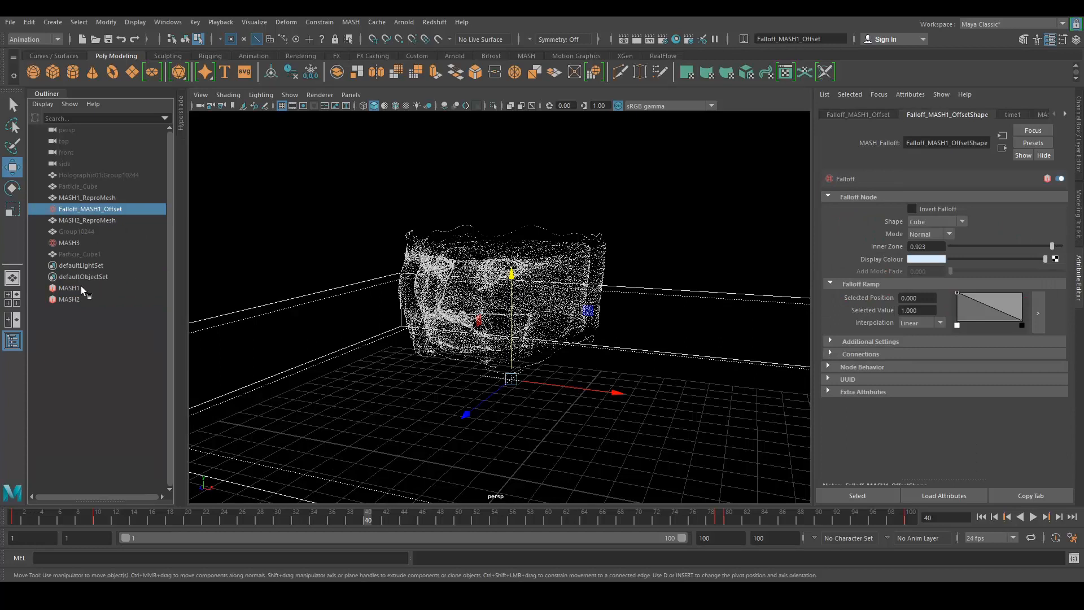
pyautogui.hotkey('ctrl', 'h')
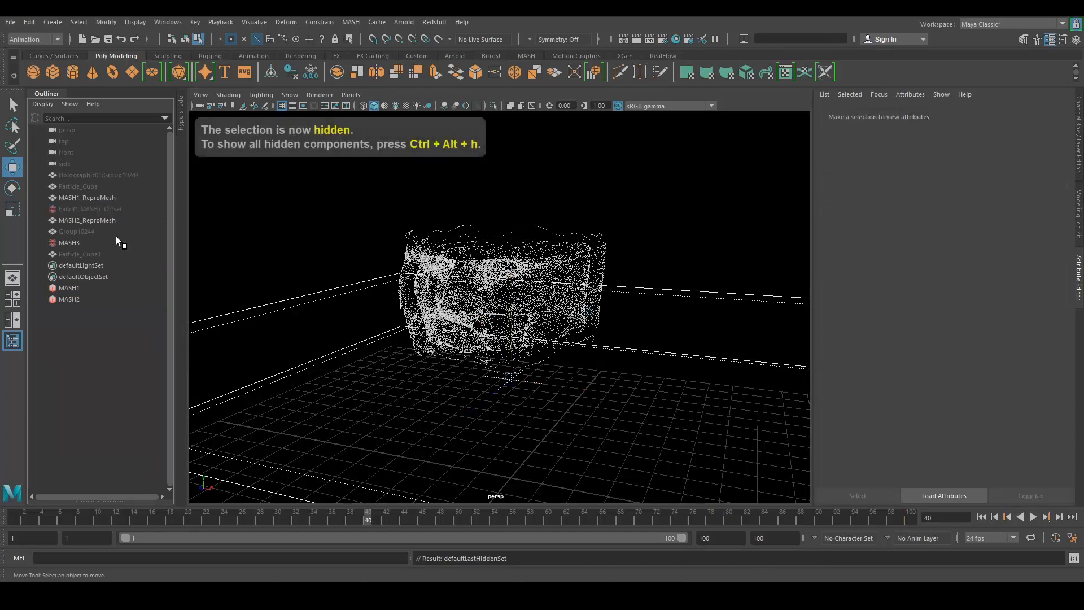
pyautogui.click(70, 243)
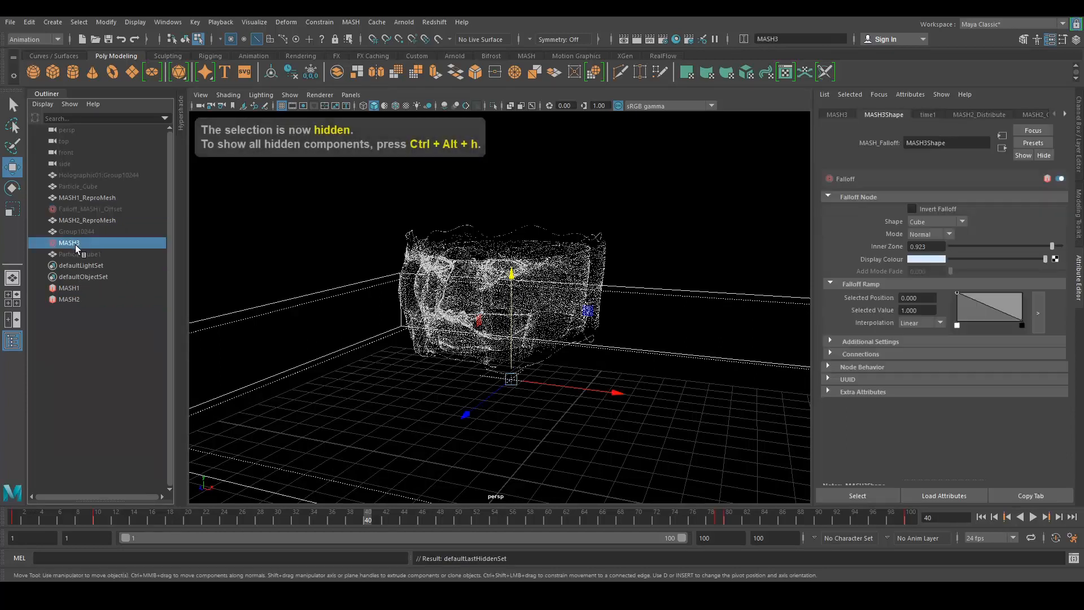
pyautogui.hotkey('ctrl', 'h')
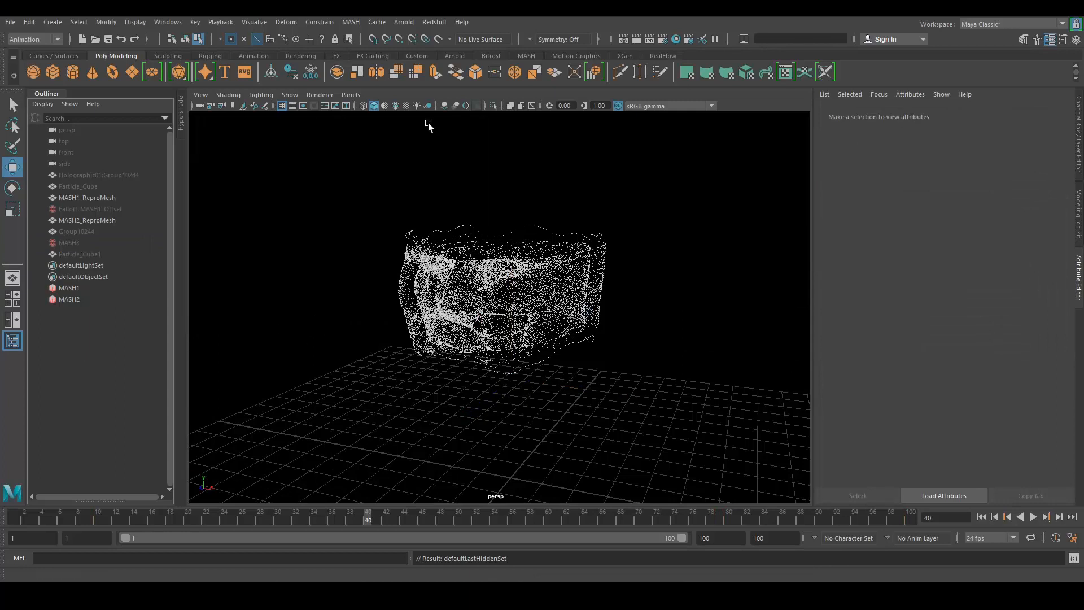
pyautogui.click(281, 105)
pyautogui.moveTo(648, 321)
pyautogui.keyDown('alt'); pyautogui.mouseDown()
pyautogui.moveTo(625, 327)
pyautogui.moveTo(645, 333)
pyautogui.mouseUp(); pyautogui.keyUp('alt')
pyautogui.keyDown('alt'); pyautogui.moveTo(645, 333); pyautogui.dragTo(612, 332, button='right'); pyautogui.keyUp('alt')
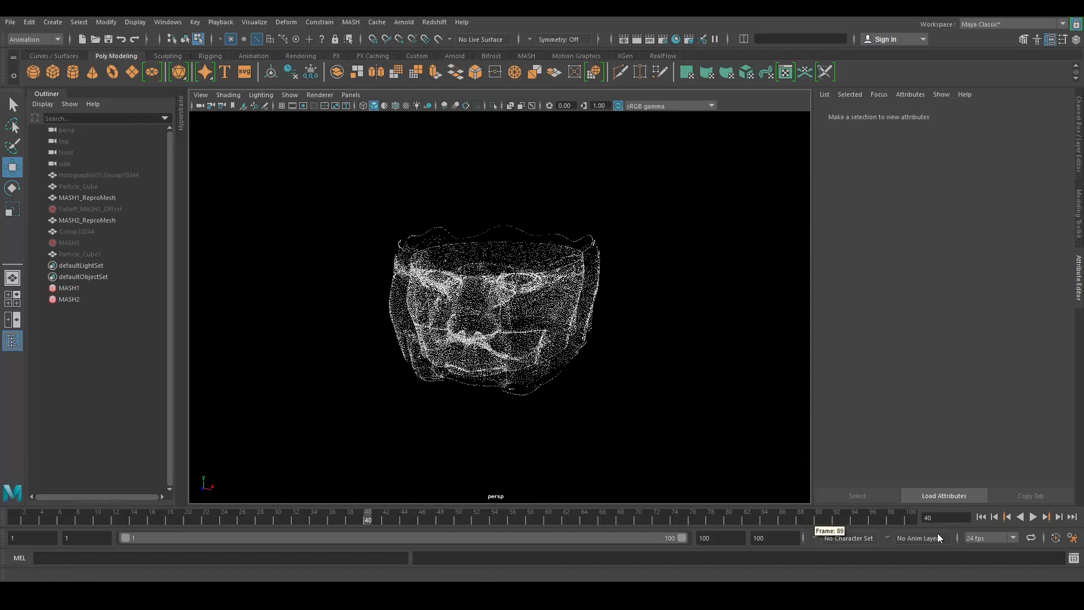
# - Playblast the animation, review its playback in FCheck, and close the viewer
pyautogui.rightClick(917, 518)
pyautogui.click(1024, 515)
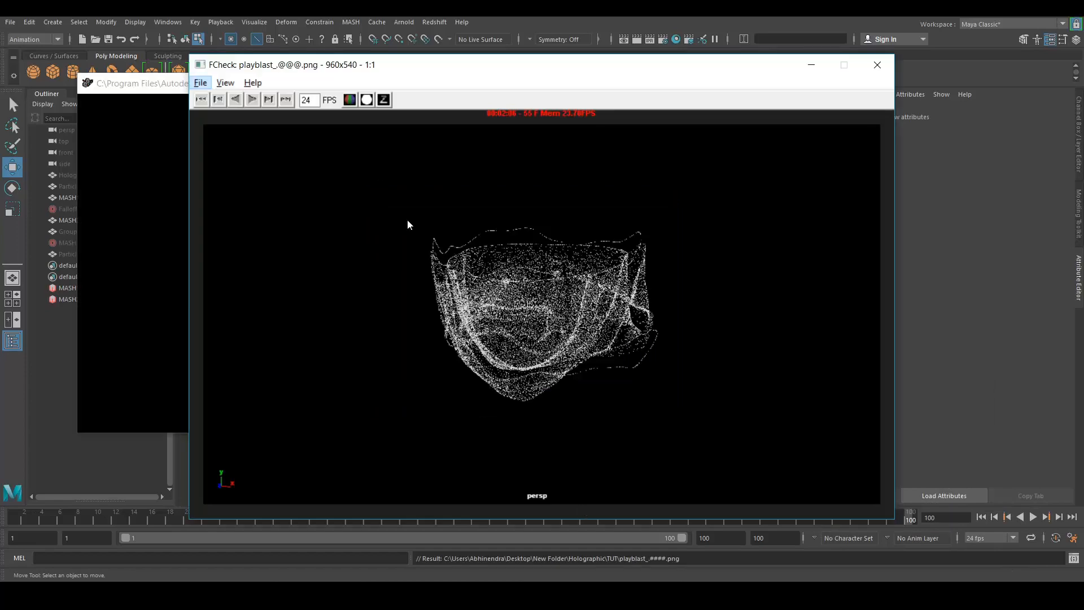
pyautogui.click(251, 100)
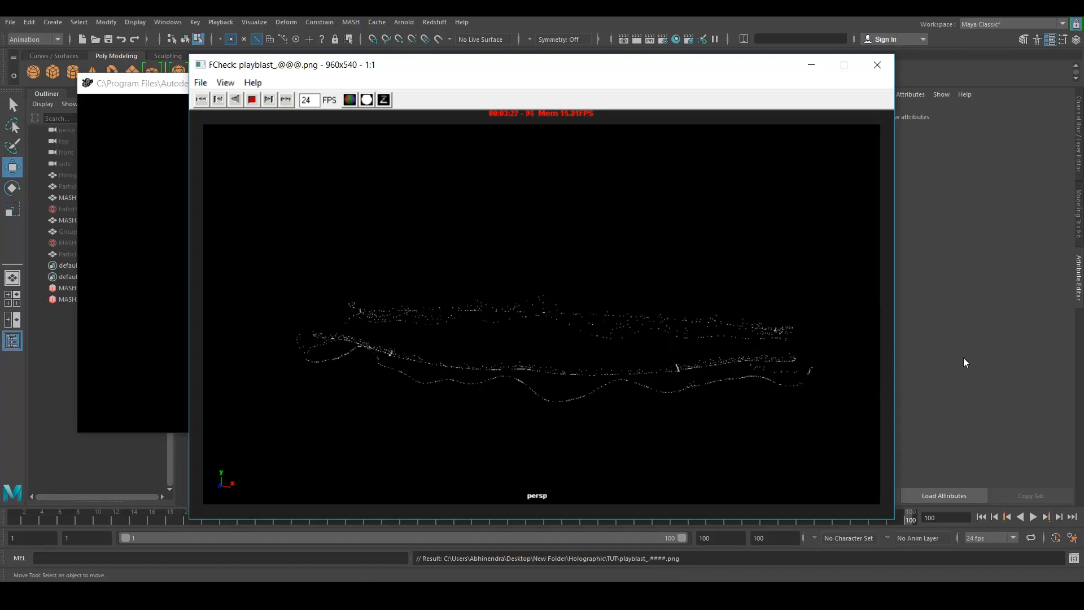
pyautogui.click(877, 64)
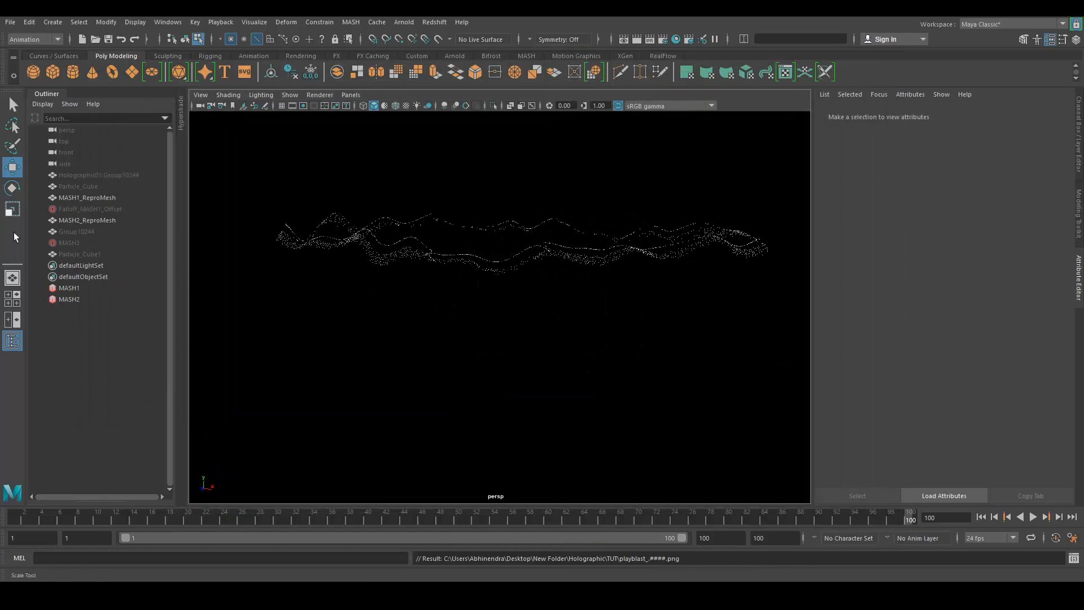
# - Unhide the MASH3 falloff box and try raising it slightly before moving the timeline to frame 99
pyautogui.click(86, 242)
pyautogui.hotkey('ctrl', 'shift', 'h')
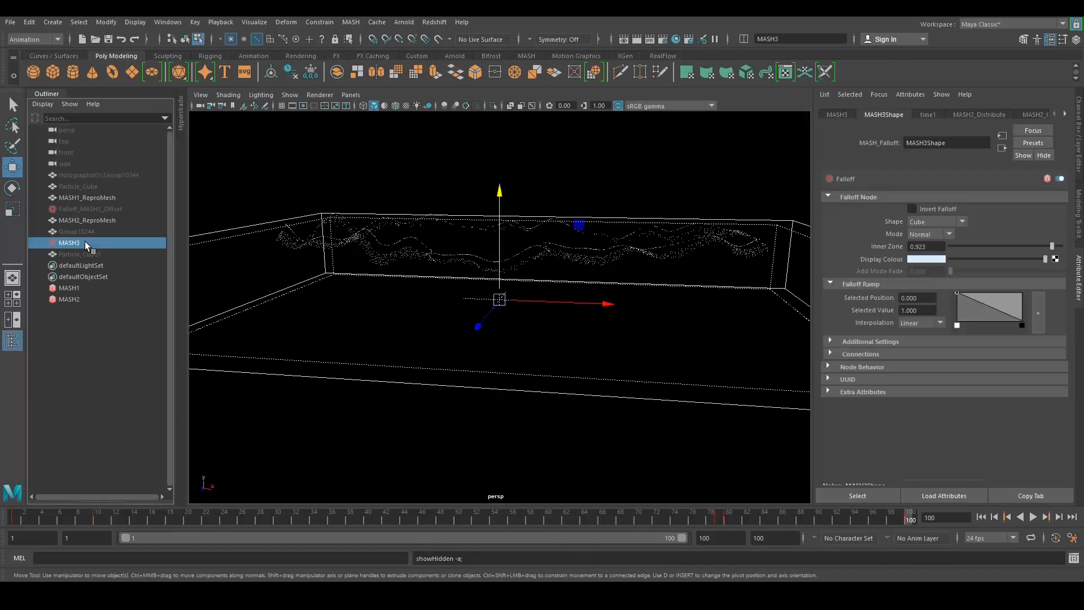
pyautogui.moveTo(500, 181); pyautogui.dragTo(501, 176)
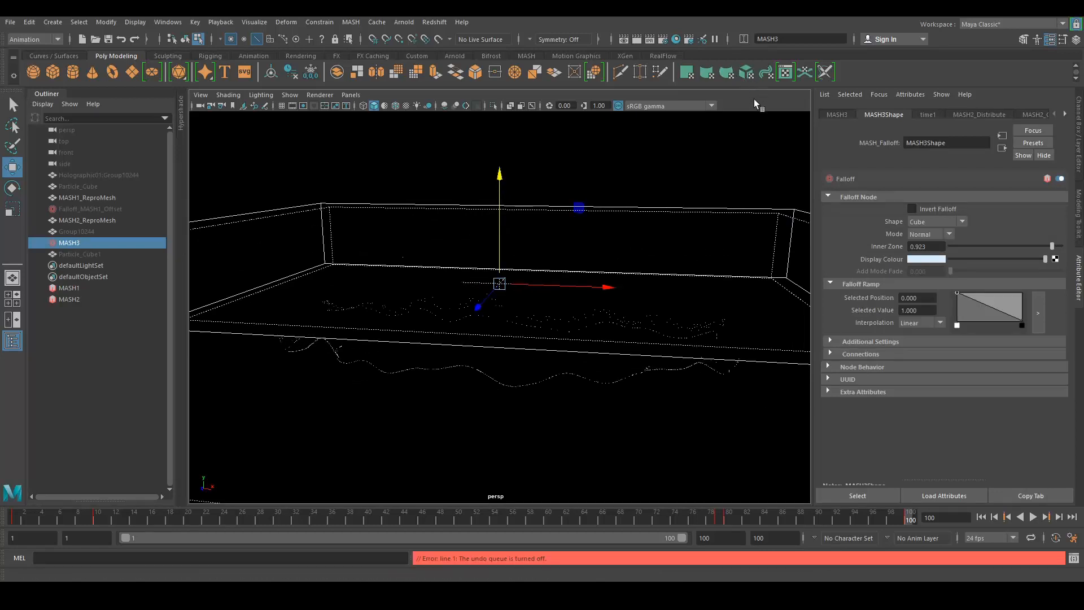
pyautogui.click(630, 373)
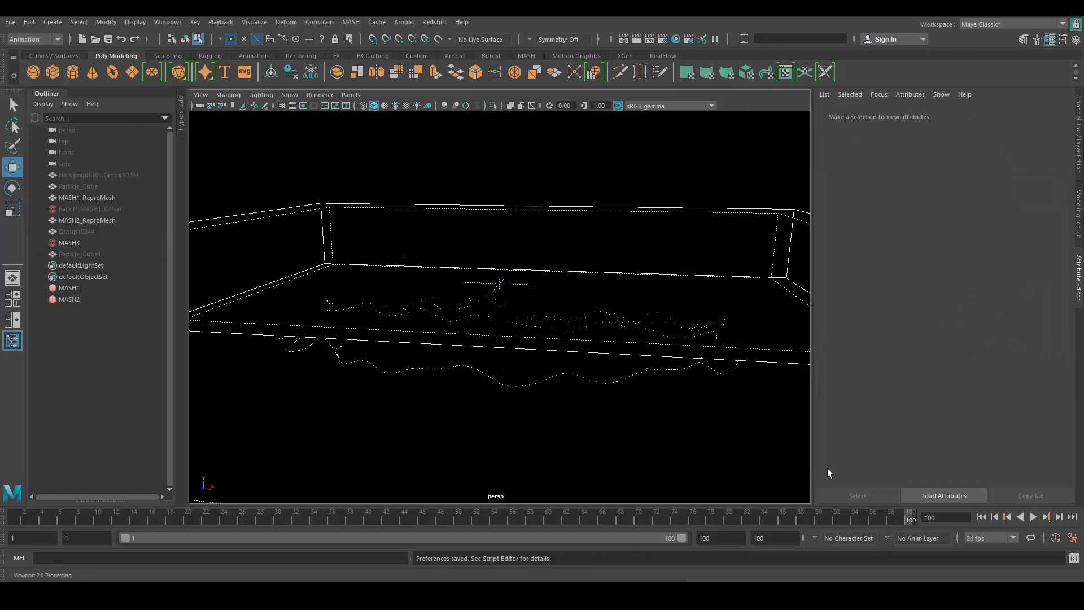
pyautogui.click(905, 523)
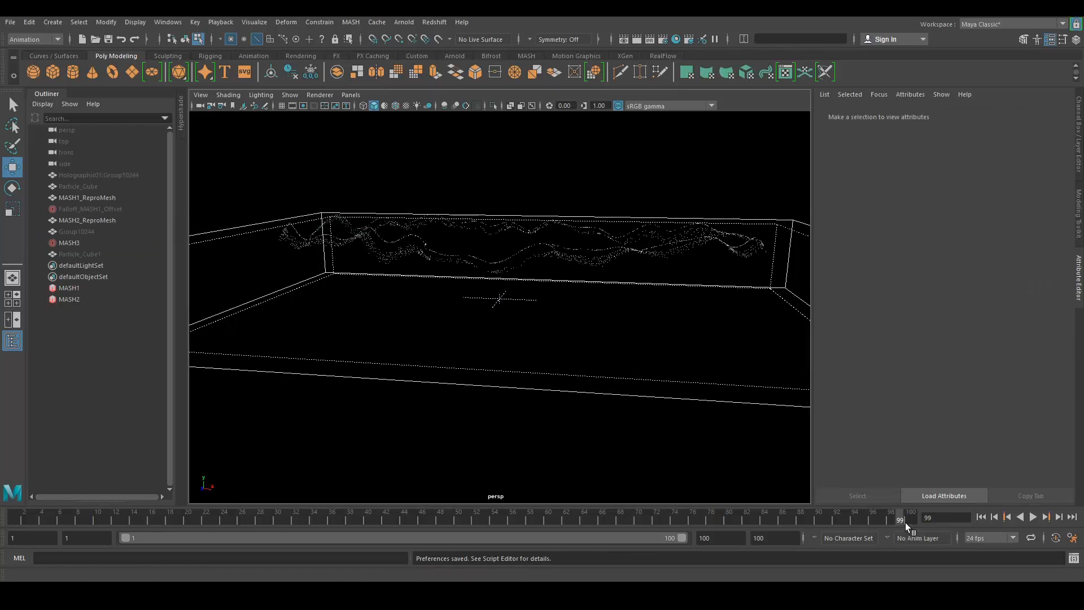
# - At frame 100, scale the MASH3 falloff box up along Y to about 1.848
pyautogui.click(1072, 517)
pyautogui.keyDown('alt'); pyautogui.moveTo(598, 253); pyautogui.dragTo(583, 294); pyautogui.keyUp('alt')
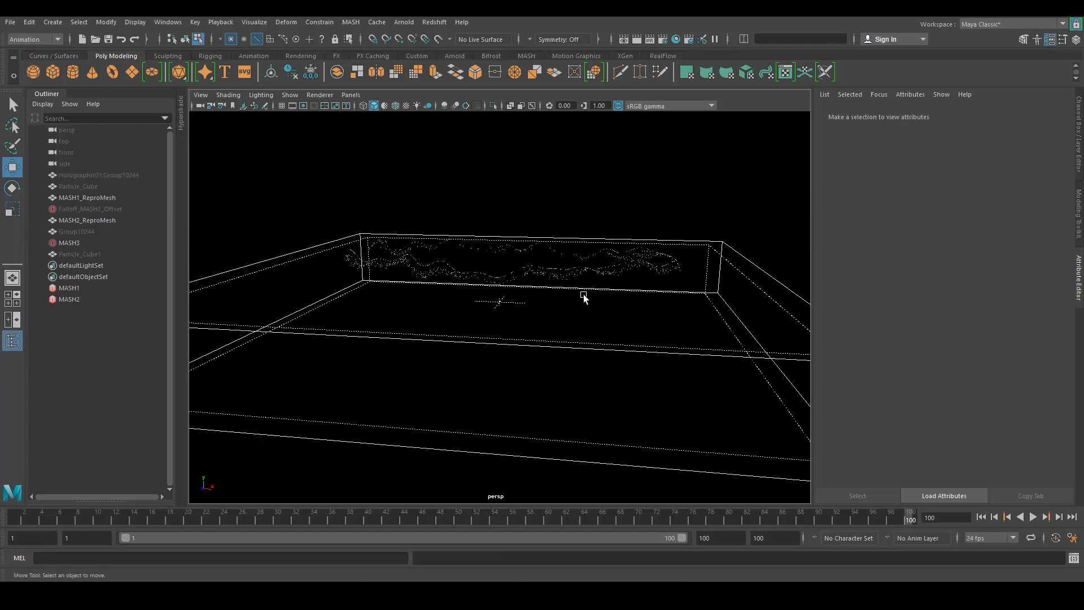
pyautogui.press('r')
pyautogui.scroll(-2, 547, 319)
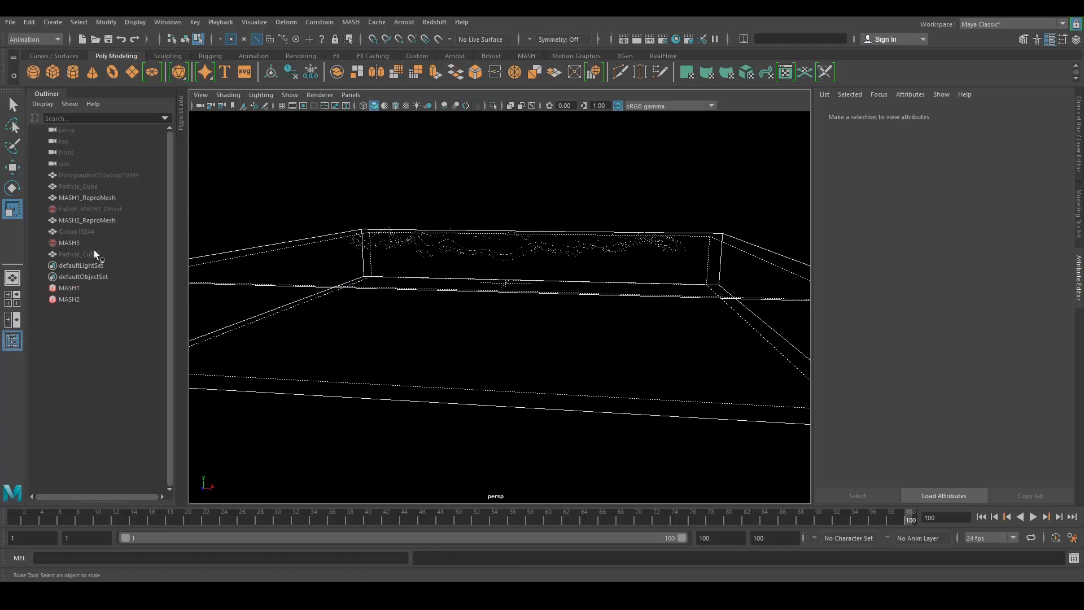
pyautogui.click(79, 243)
pyautogui.moveTo(494, 179); pyautogui.dragTo(503, 148)
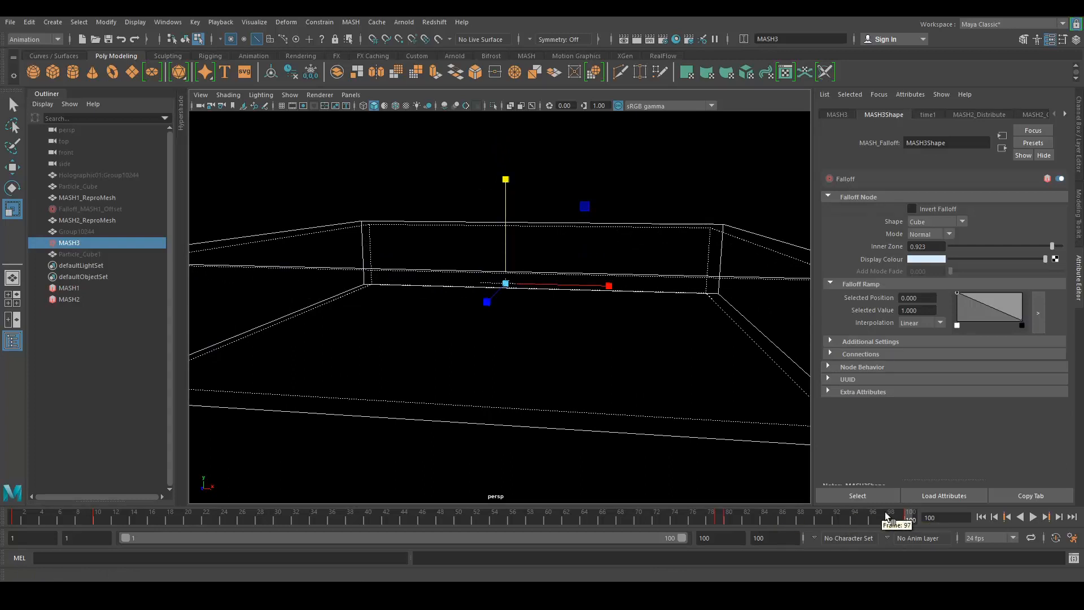
# - At frame 80, raise the MASH3 falloff box to a Translate Y of about 9.565 and key that channel
pyautogui.click(848, 518)
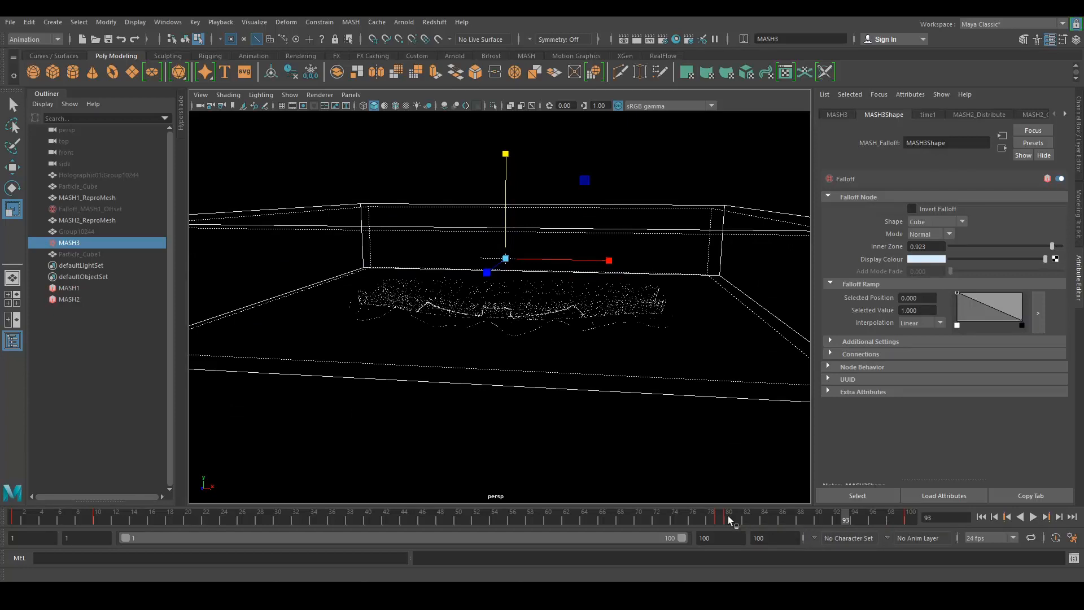
pyautogui.click(728, 516)
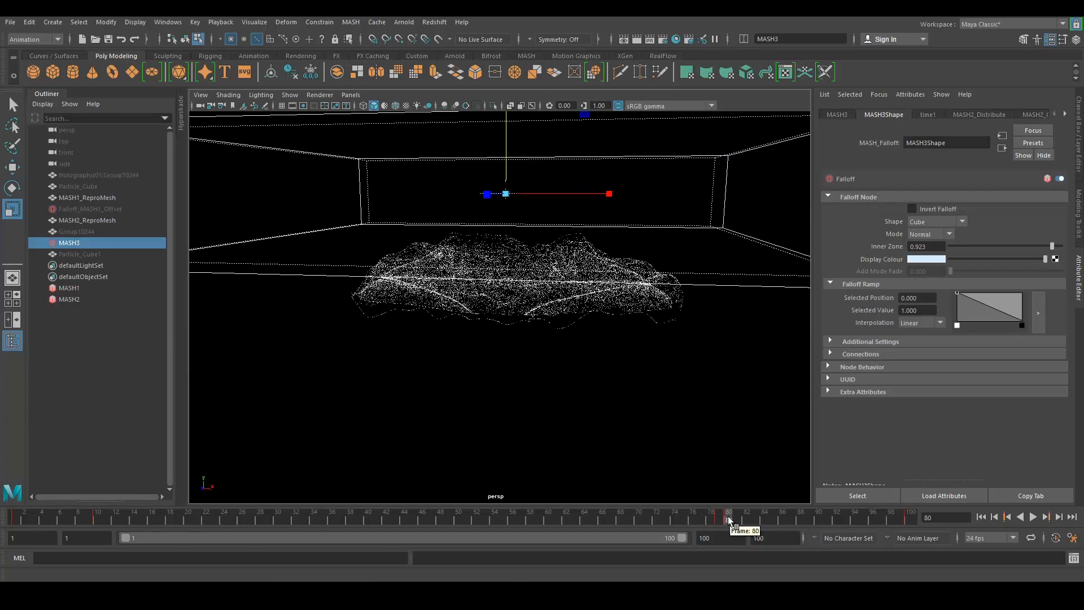
pyautogui.keyDown('alt'); pyautogui.moveTo(541, 293); pyautogui.dragTo(587, 300); pyautogui.keyUp('alt')
pyautogui.scroll(-2, 570, 305)
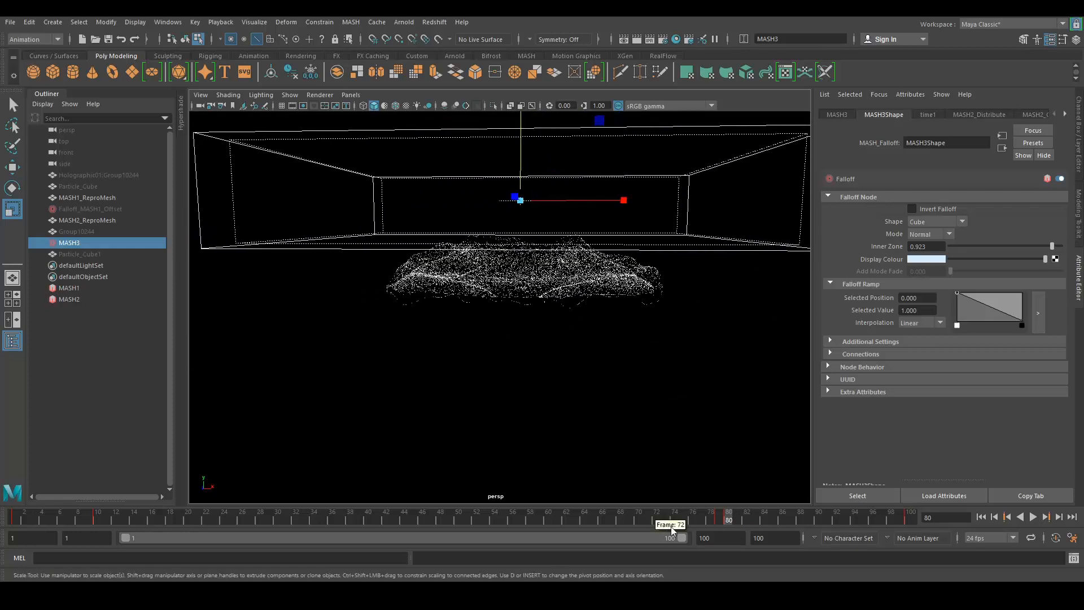
pyautogui.press('w')
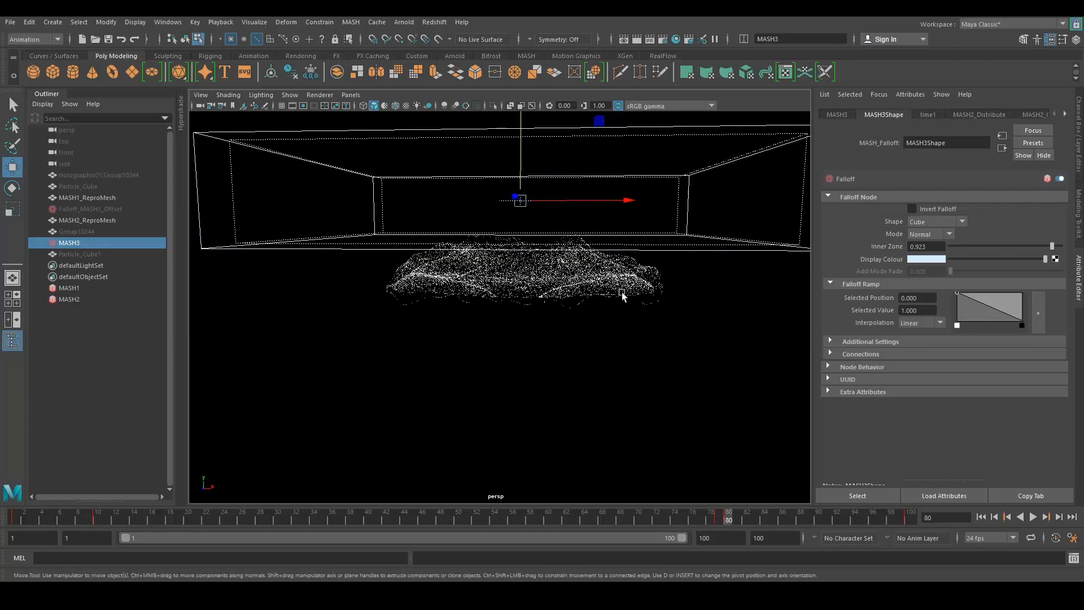
pyautogui.click(520, 133)
pyautogui.moveTo(518, 131); pyautogui.dragTo(517, 123)
pyautogui.hotkey('ctrl', 'a')
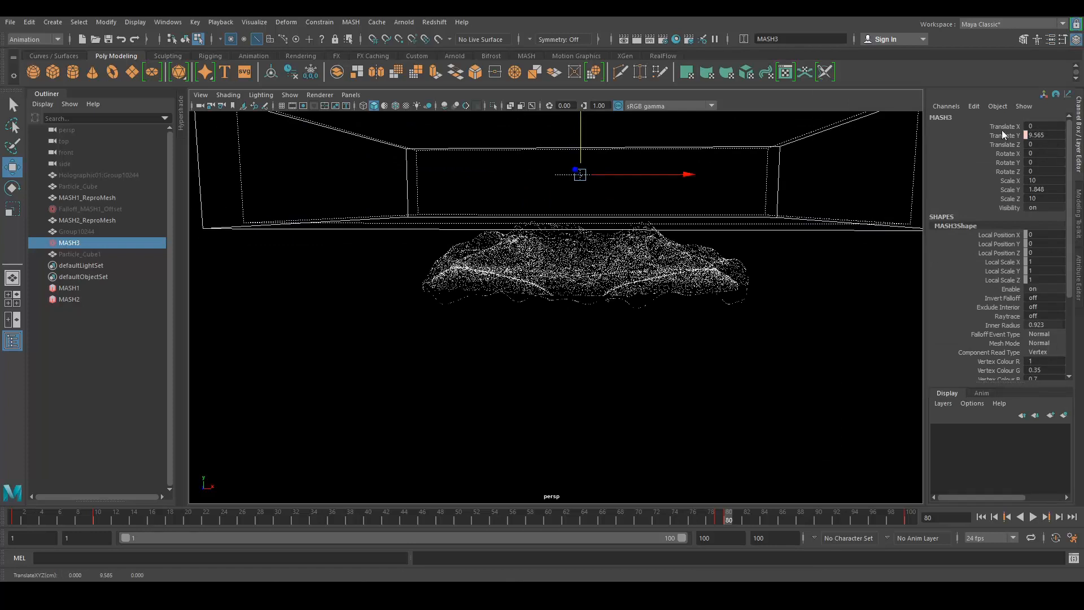
pyautogui.rightClick(1001, 129)
pyautogui.click(986, 119)
pyautogui.rightClick(989, 135)
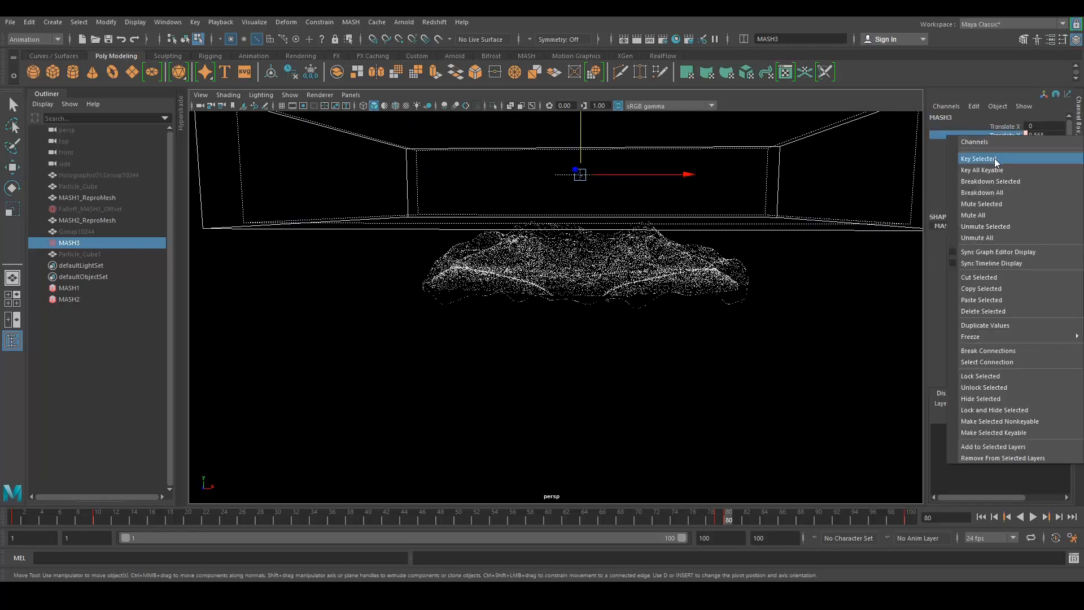
pyautogui.click(994, 158)
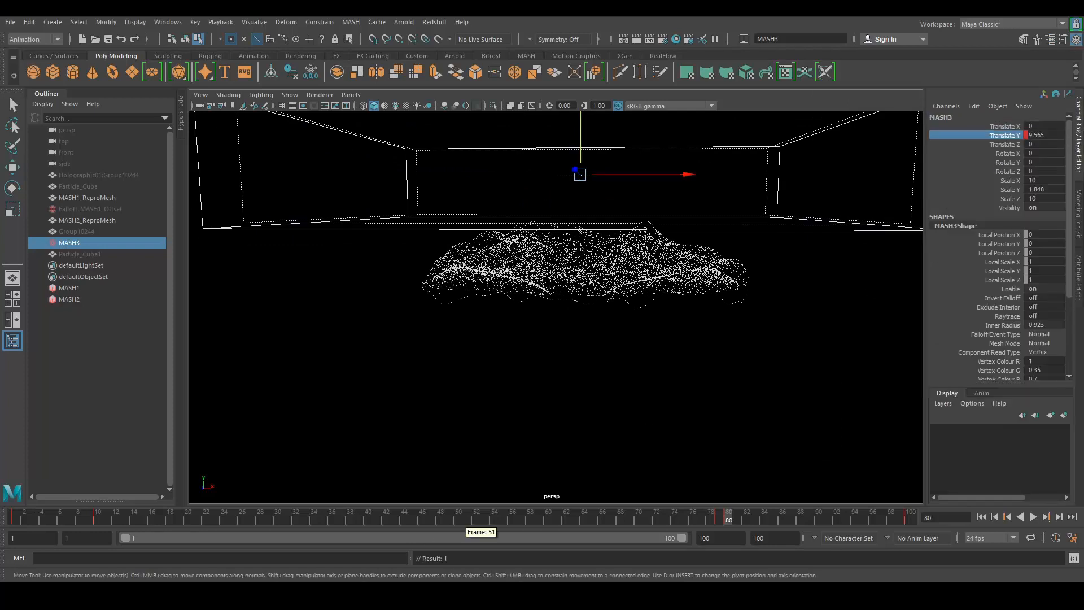
# - At frame 10, lower the MASH3 falloff box to a Translate Y of about 2.467, key that channel, and return to frame 1
pyautogui.click(95, 512)
pyautogui.keyDown('alt'); pyautogui.moveTo(534, 465); pyautogui.dragTo(629, 380); pyautogui.keyUp('alt')
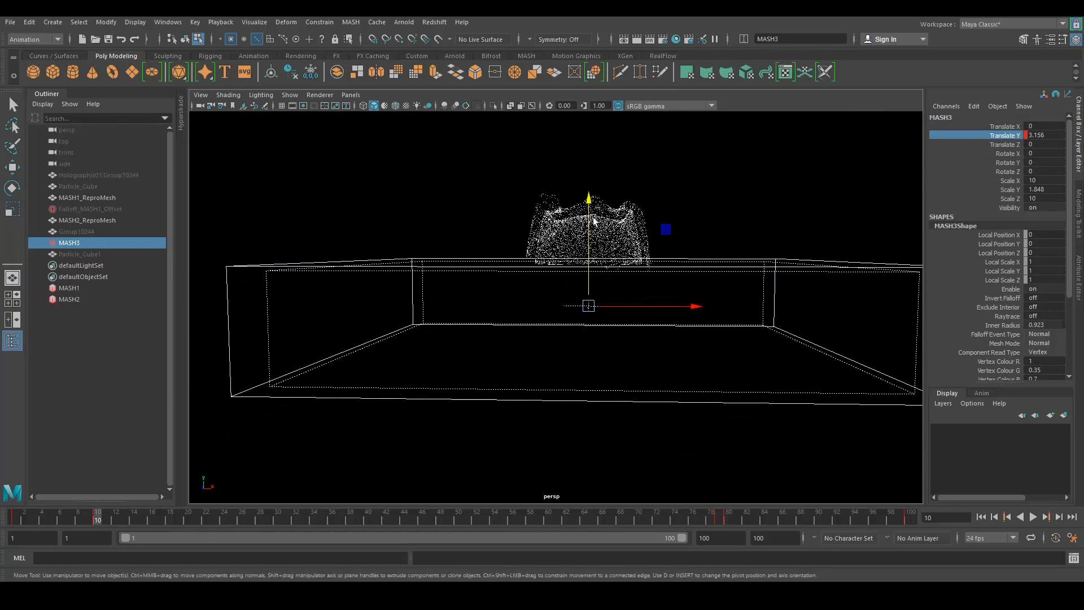
pyautogui.moveTo(590, 206); pyautogui.dragTo(592, 224)
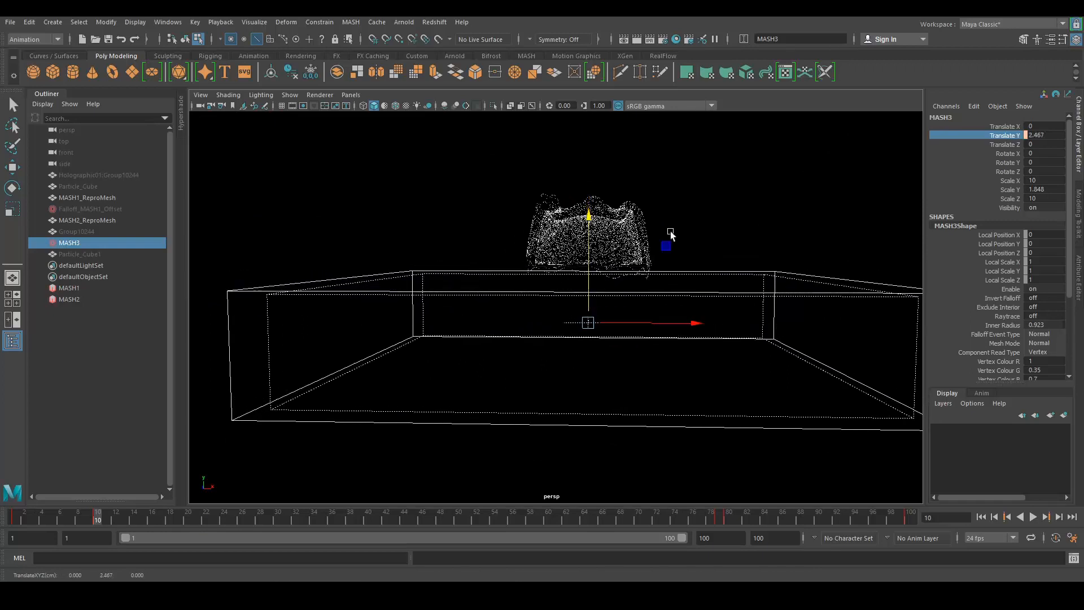
pyautogui.rightClick(1009, 135)
pyautogui.click(1019, 152)
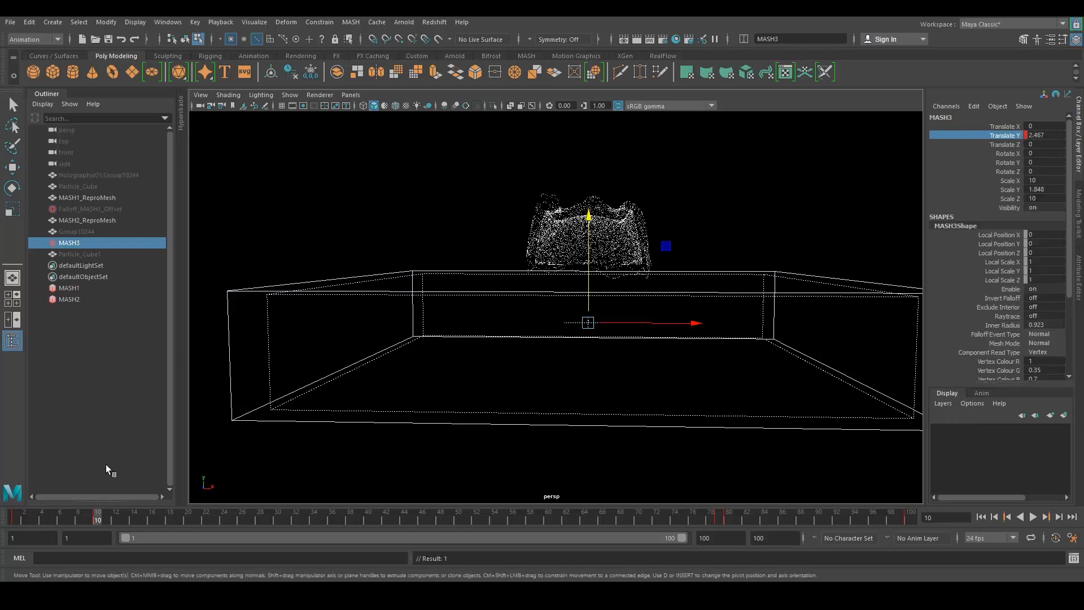
pyautogui.click(16, 521)
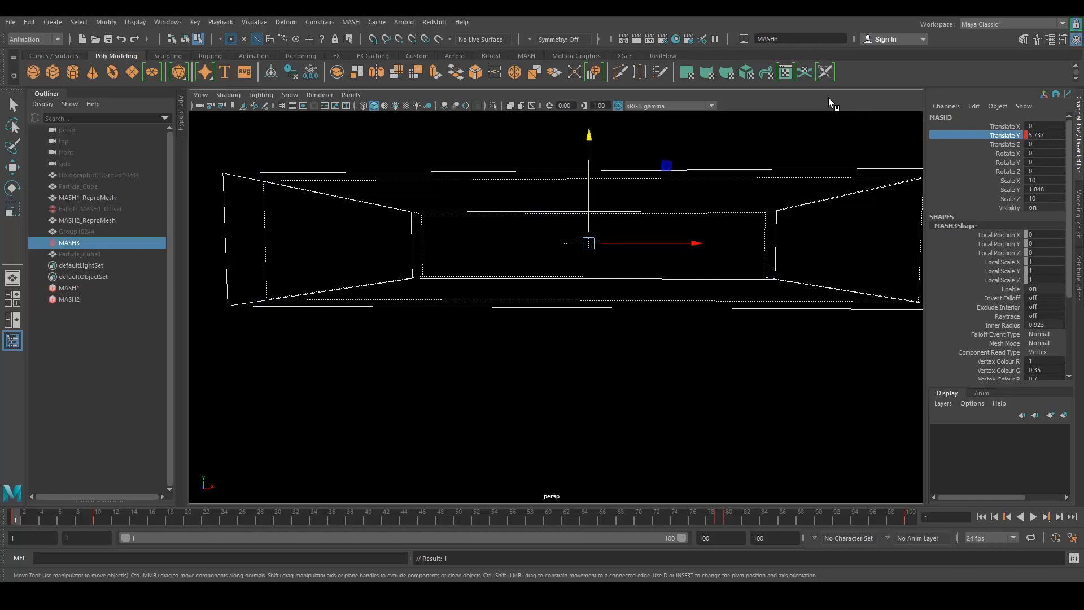
pyautogui.press('q')
pyautogui.keyDown('alt'); pyautogui.moveTo(757, 317); pyautogui.dragTo(671, 338); pyautogui.keyUp('alt')
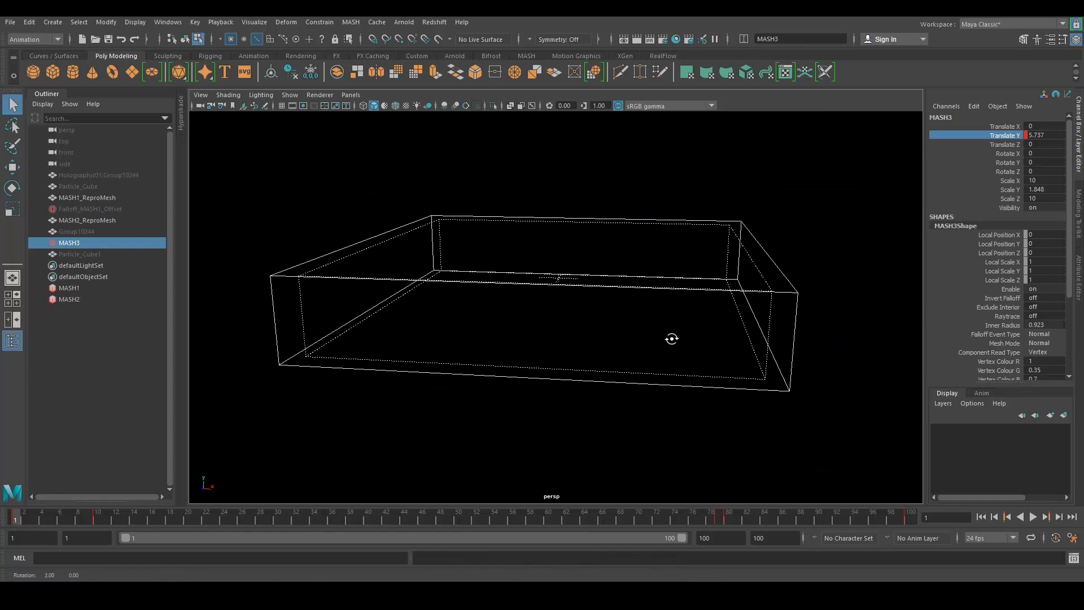
# - Switch to File Explorer, play the Maya_Holographic_HUD_02 preview video, and return to Maya
pyautogui.click(367, 591)
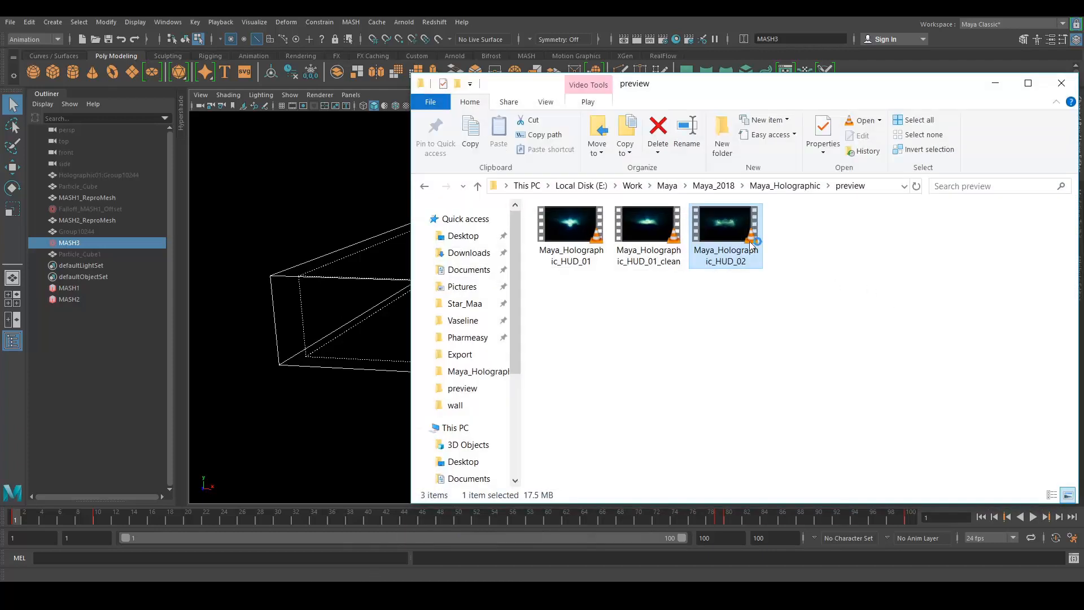
pyautogui.doubleClick(734, 231)
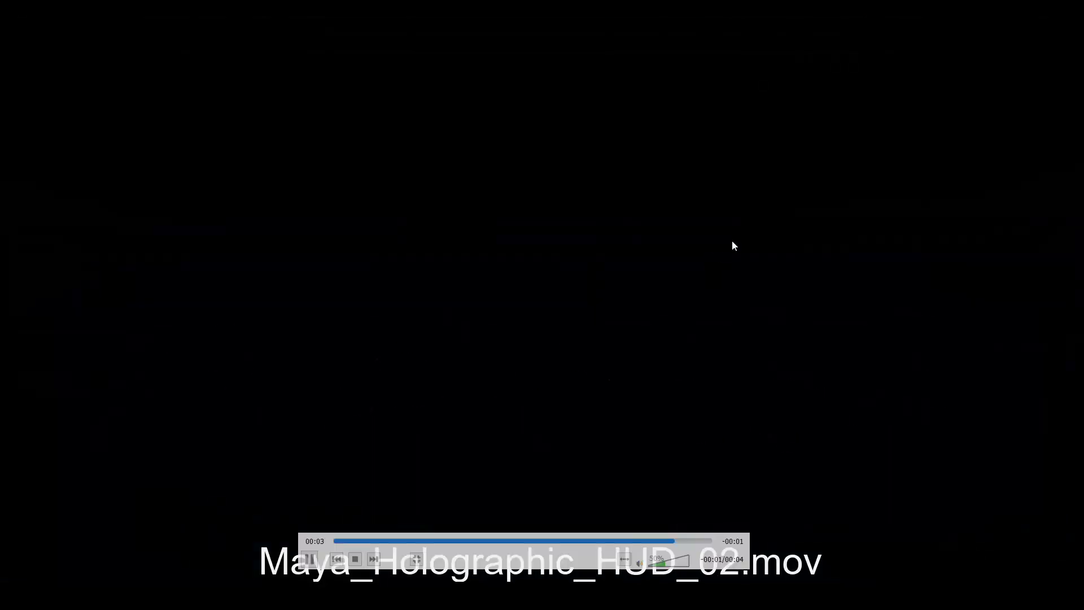
pyautogui.doubleClick(728, 252)
pyautogui.click(1069, 9)
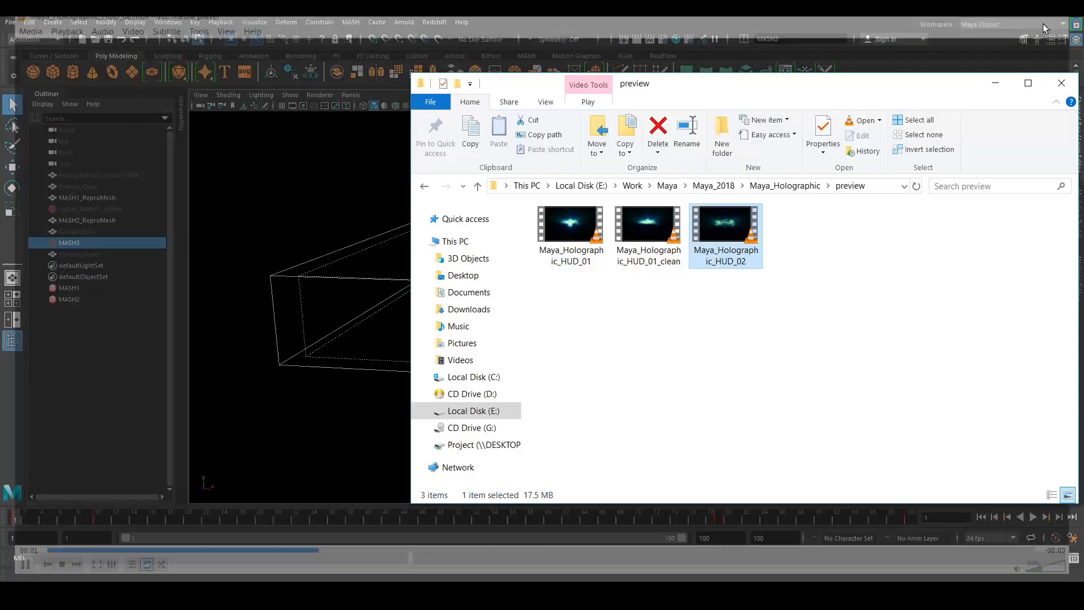
pyautogui.click(995, 83)
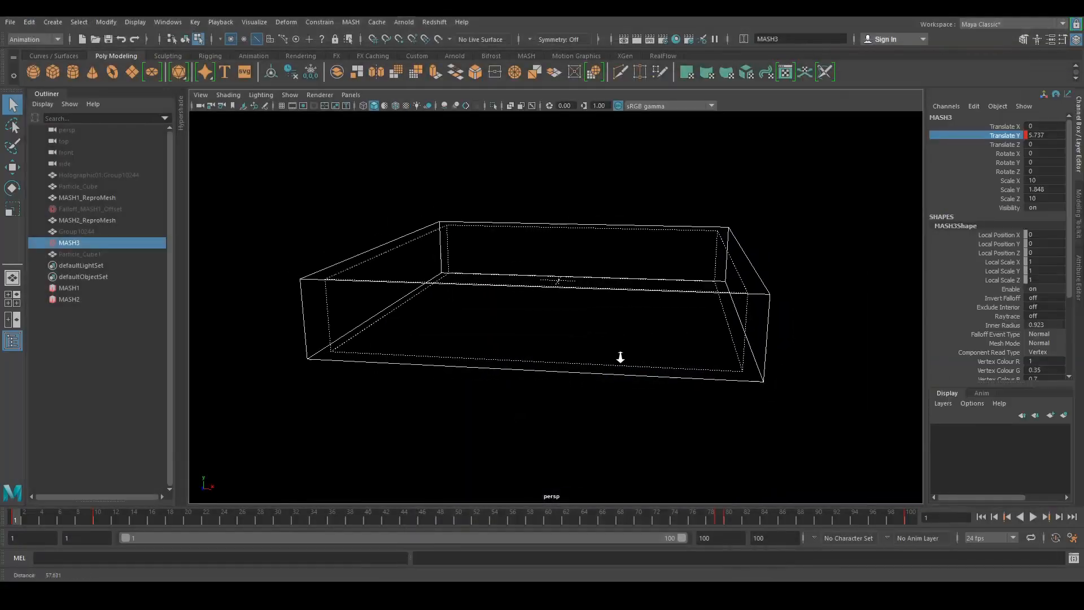
# - Clear the selection of the MASH3 falloff box and save the scene
pyautogui.click(76, 342)
pyautogui.scroll(-2, 639, 326)
pyautogui.keyDown('alt'); pyautogui.moveTo(640, 326); pyautogui.dragTo(581, 302); pyautogui.keyUp('alt')
pyautogui.scroll(3, 579, 310)
pyautogui.keyDown('alt'); pyautogui.moveTo(577, 326); pyautogui.dragTo(594, 324, button='middle'); pyautogui.keyUp('alt')
pyautogui.scroll(-2, 679, 368)
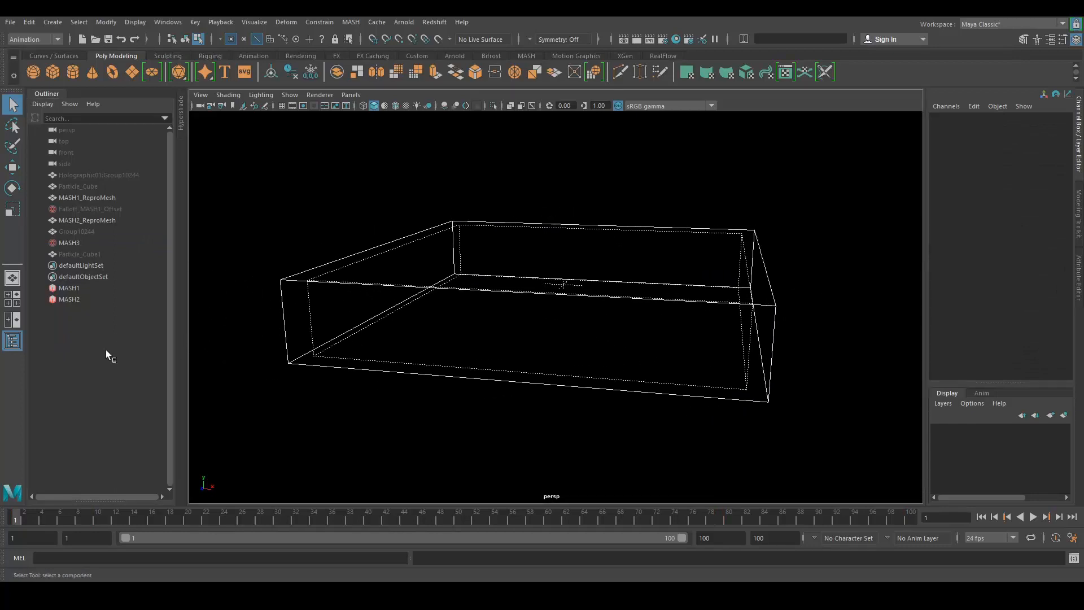
pyautogui.hotkey('ctrl', 's')
pyautogui.press('F10')
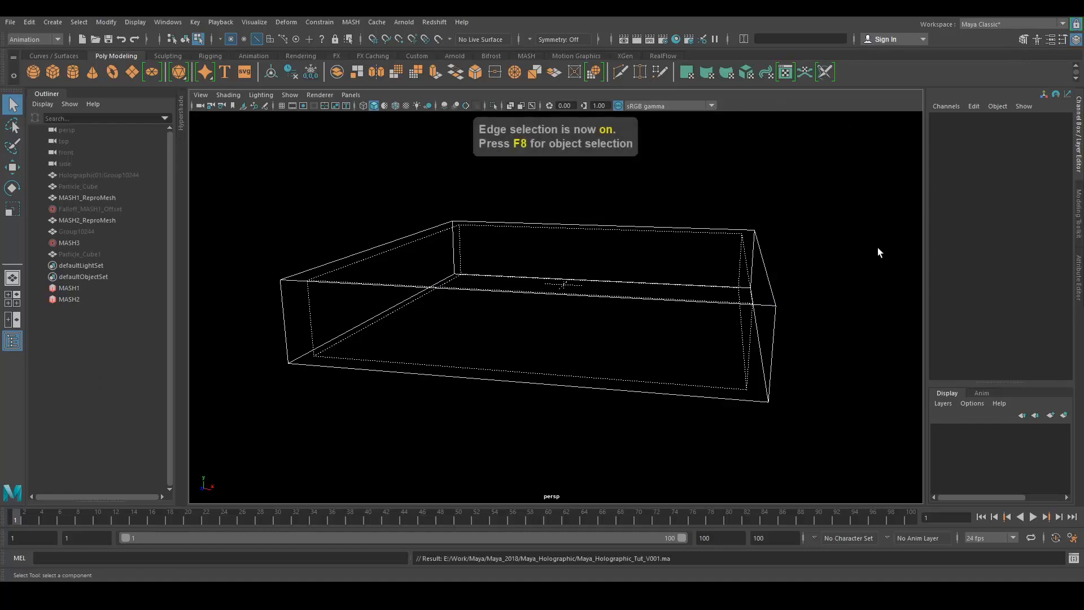
# - Import the Sphere02.abc Alembic file from the project's Export folder
pyautogui.keyDown('alt'); pyautogui.moveTo(619, 332); pyautogui.dragTo(609, 346, button='right'); pyautogui.keyUp('alt')
pyautogui.keyDown('alt'); pyautogui.moveTo(536, 259); pyautogui.dragTo(537, 280, button='middle'); pyautogui.keyUp('alt')
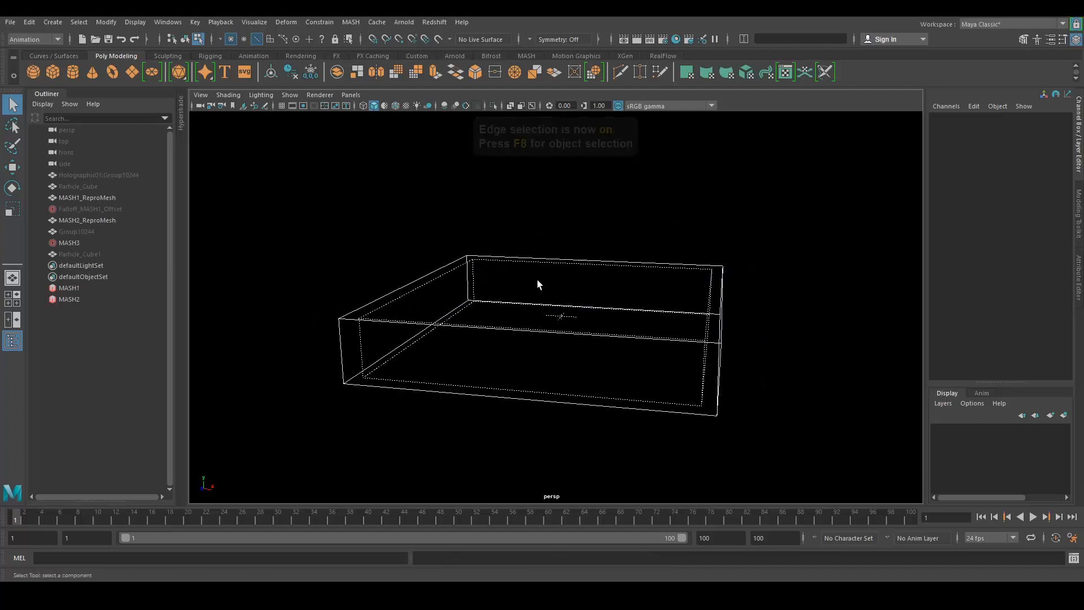
pyautogui.click(9, 23)
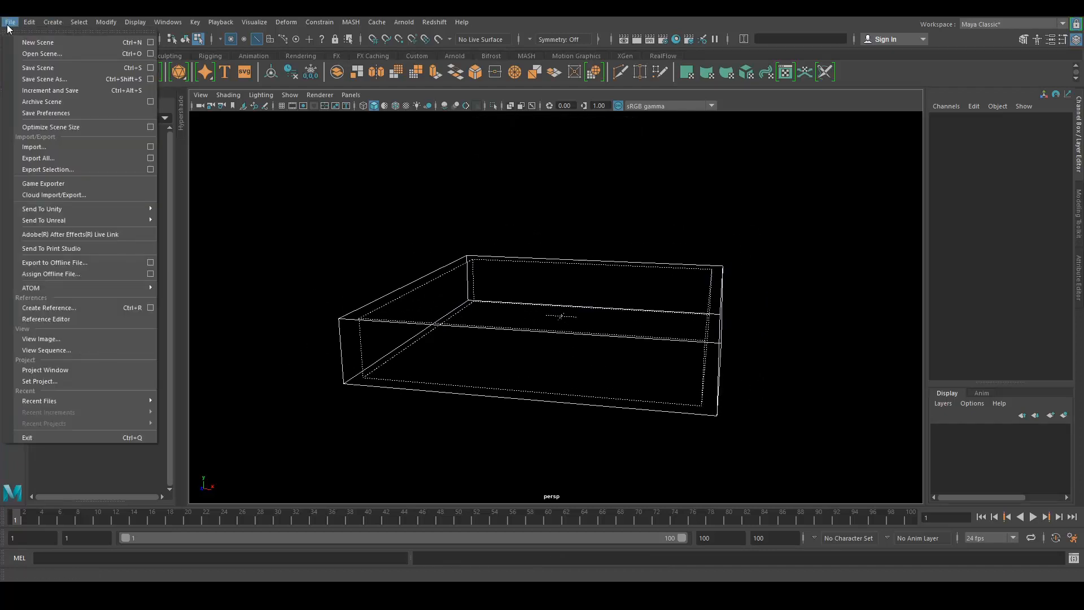
pyautogui.click(27, 148)
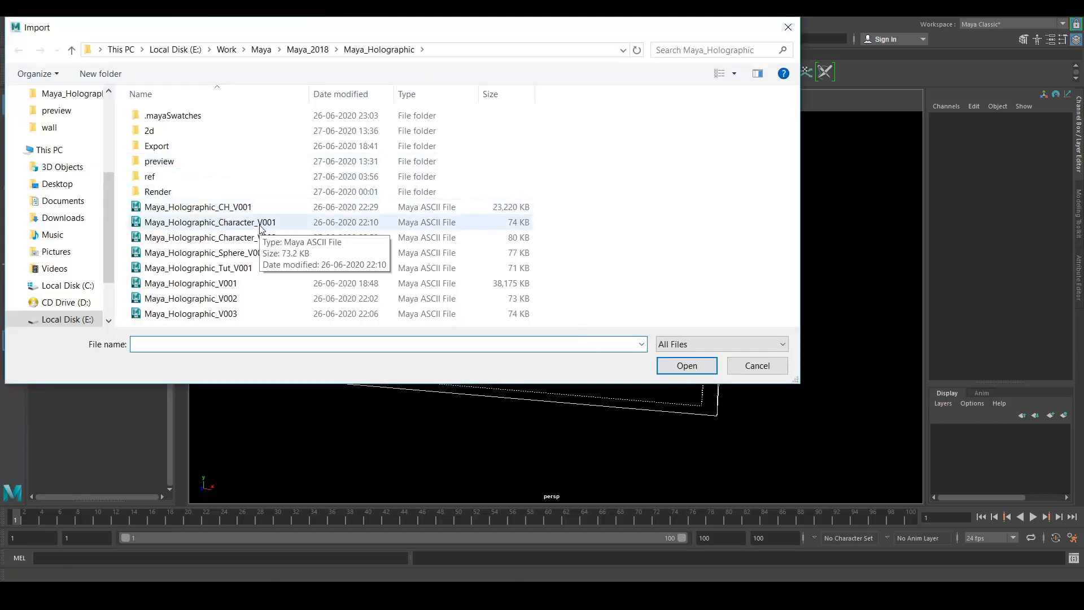
pyautogui.doubleClick(168, 151)
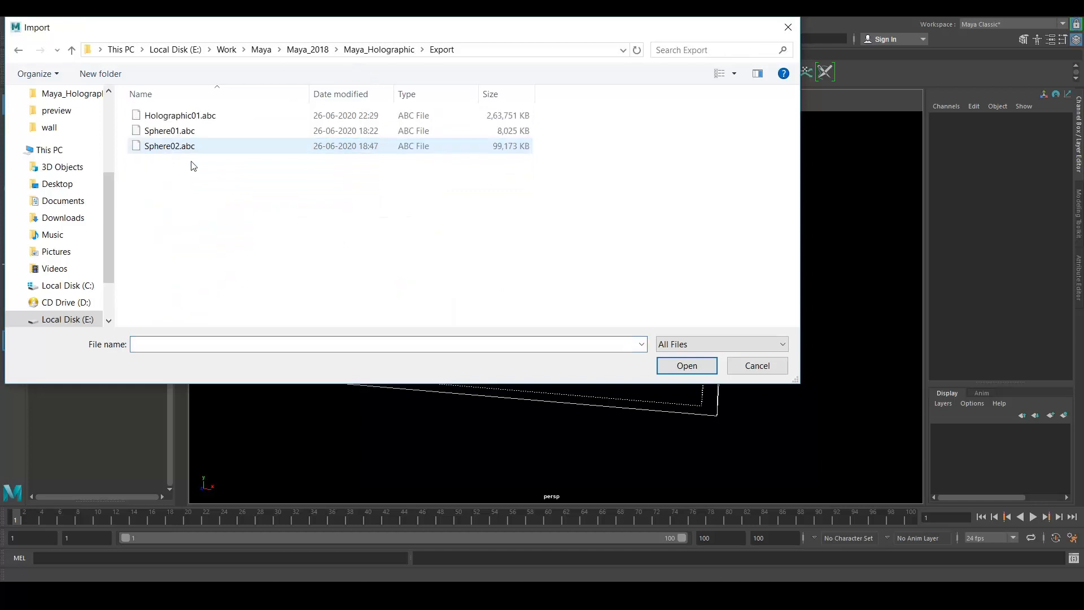
pyautogui.doubleClick(184, 148)
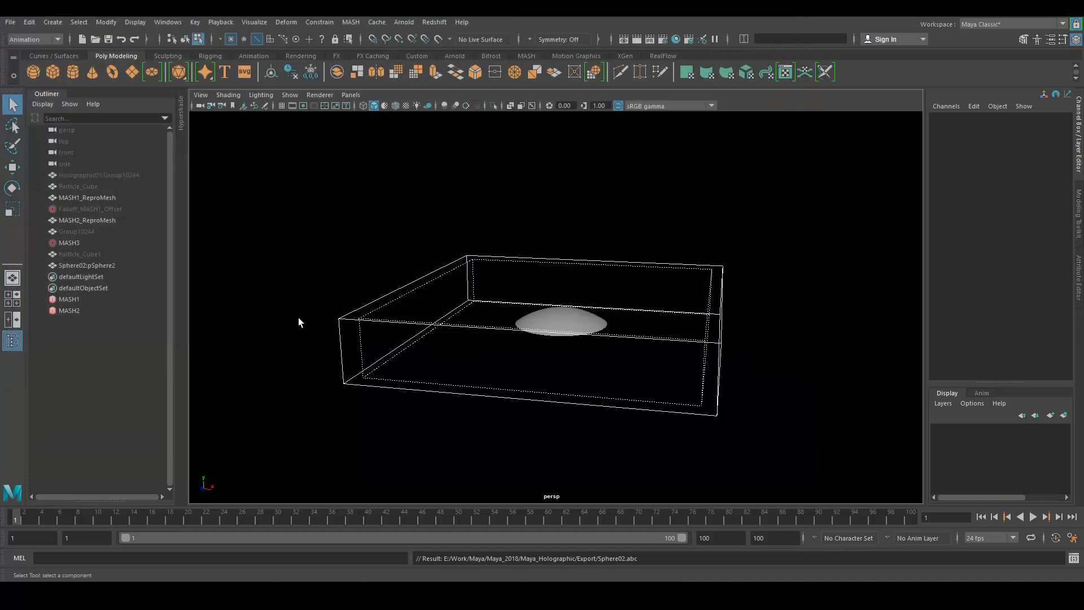
# - Play the animation to review the imported sphere together with the MASH particles, and rewind to frame 1
pyautogui.scroll(3, 562, 397)
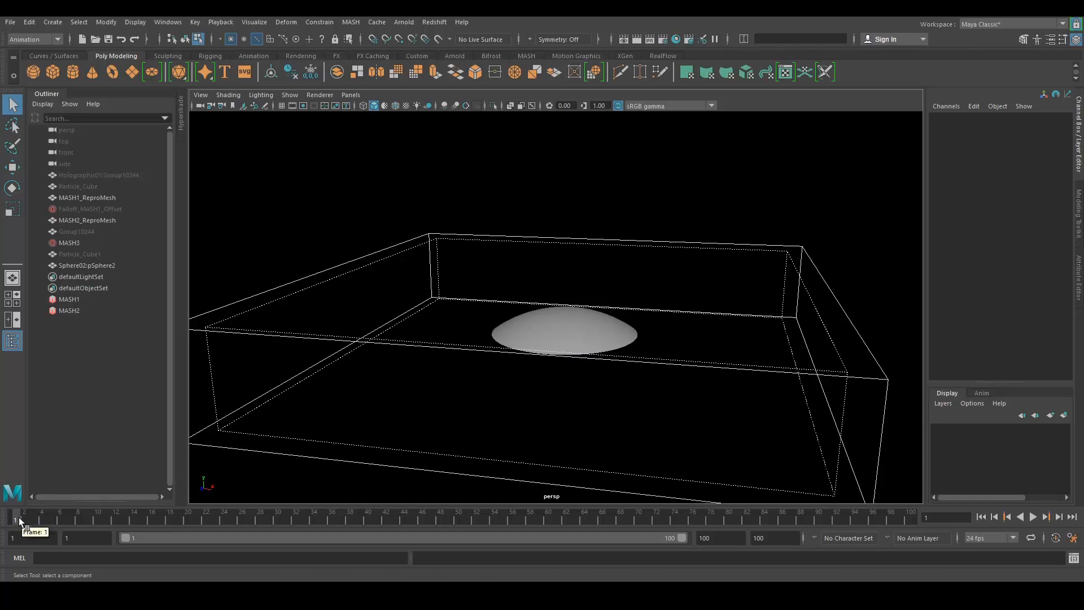
pyautogui.hotkey('alt', 'v')
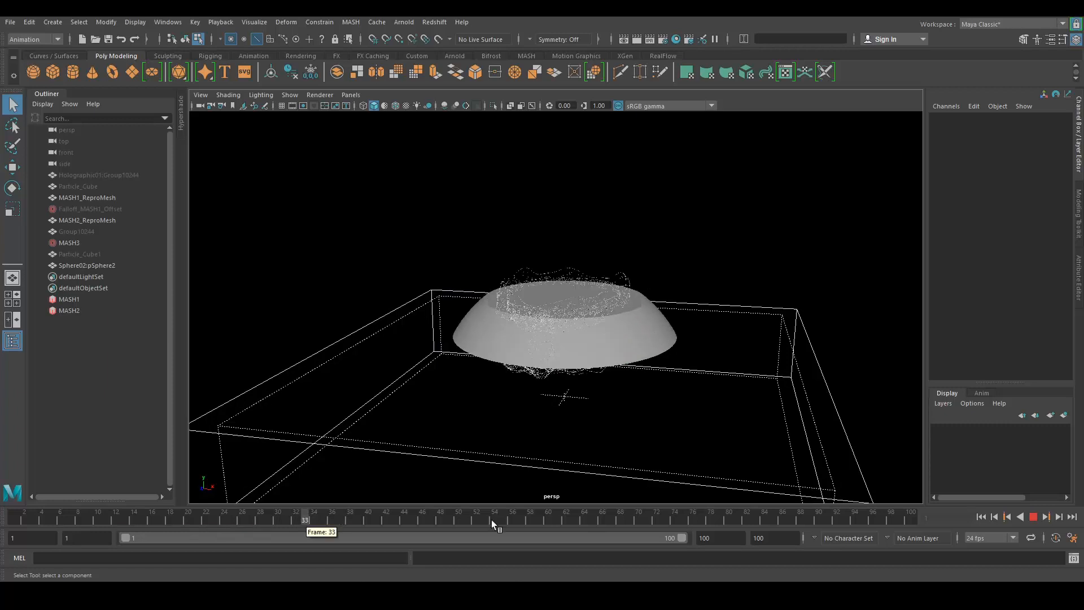
pyautogui.click(1032, 516)
pyautogui.click(981, 516)
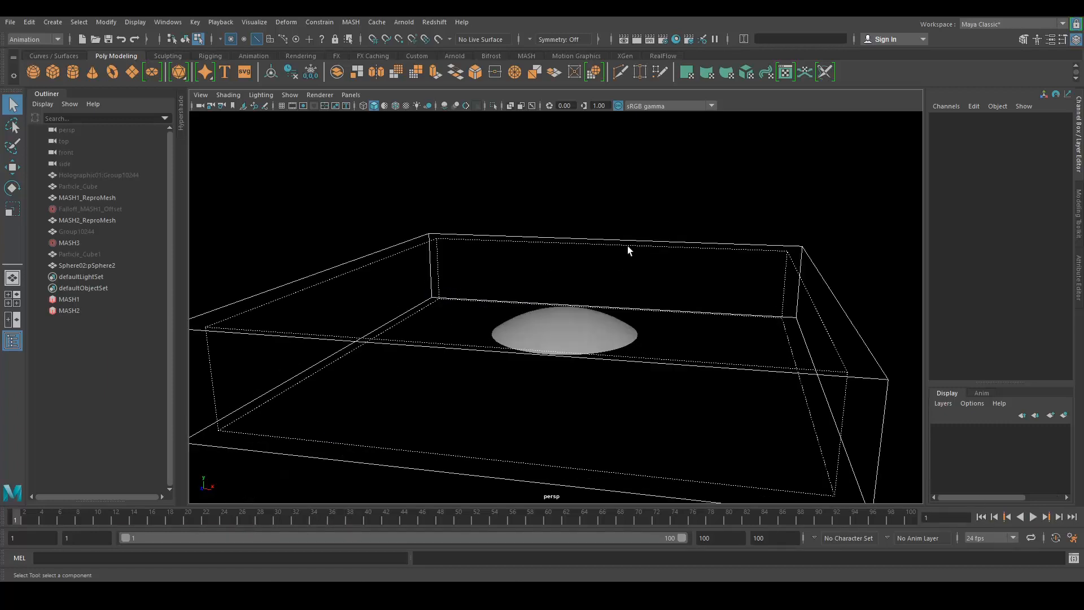
pyautogui.keyDown('alt'); pyautogui.moveTo(516, 309); pyautogui.dragTo(444, 263, button='right'); pyautogui.keyUp('alt')
pyautogui.keyDown('alt'); pyautogui.moveTo(517, 361); pyautogui.dragTo(517, 316); pyautogui.keyUp('alt')
pyautogui.keyDown('alt'); pyautogui.moveTo(510, 312); pyautogui.dragTo(529, 345, button='right'); pyautogui.keyUp('alt')
pyautogui.keyDown('alt'); pyautogui.moveTo(446, 270); pyautogui.dragTo(472, 289, button='middle'); pyautogui.keyUp('alt')
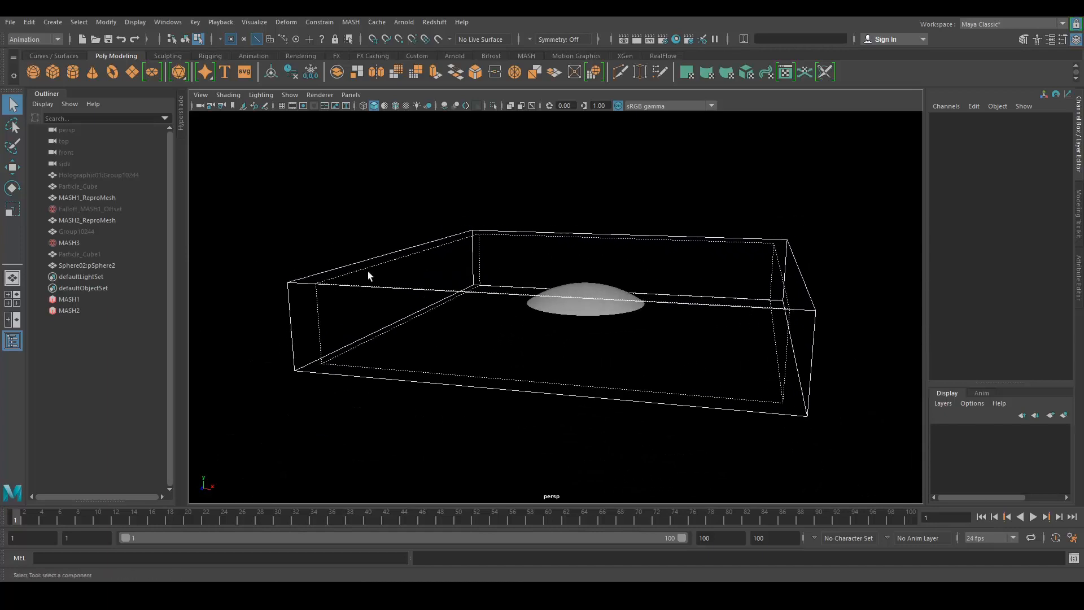
# - Connect the imported Sphere02:pSphere2 as the Input Mesh of the MASH1 network's Distribute node
pyautogui.click(70, 299)
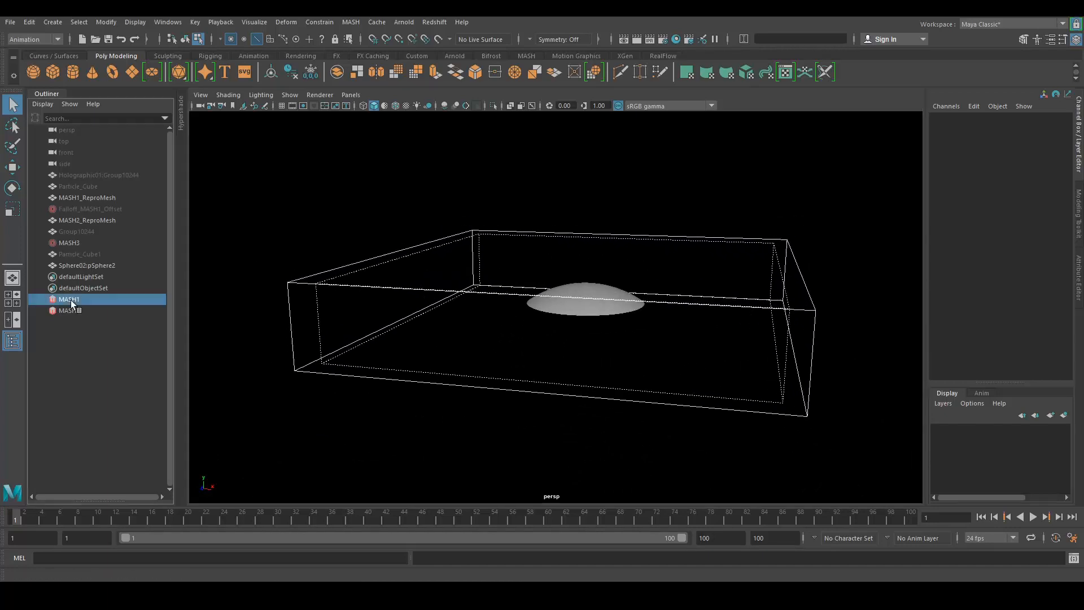
pyautogui.hotkey('ctrl', 'a')
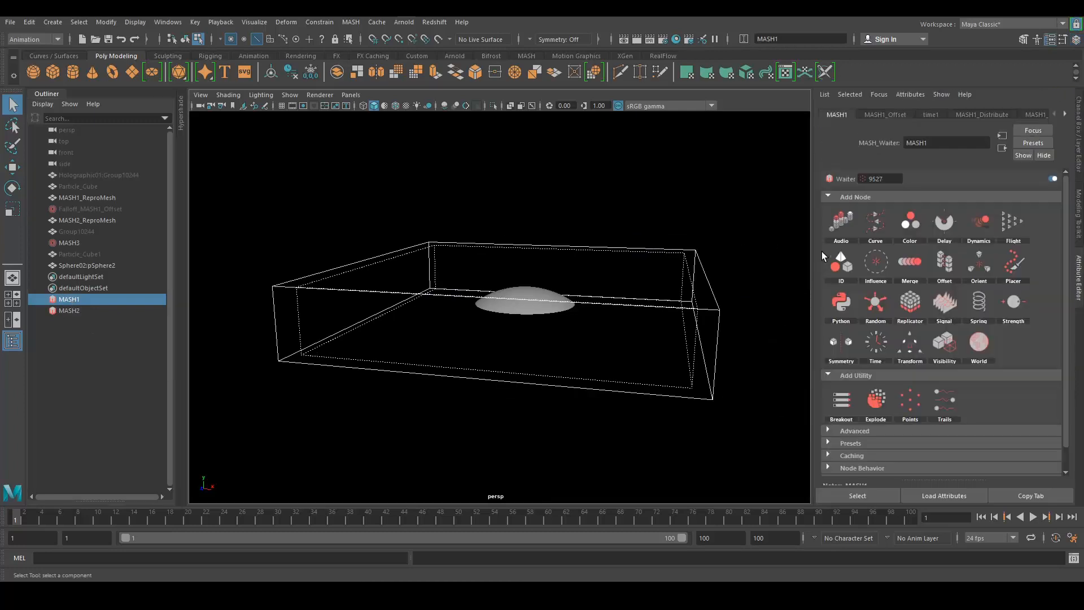
pyautogui.press('F10')
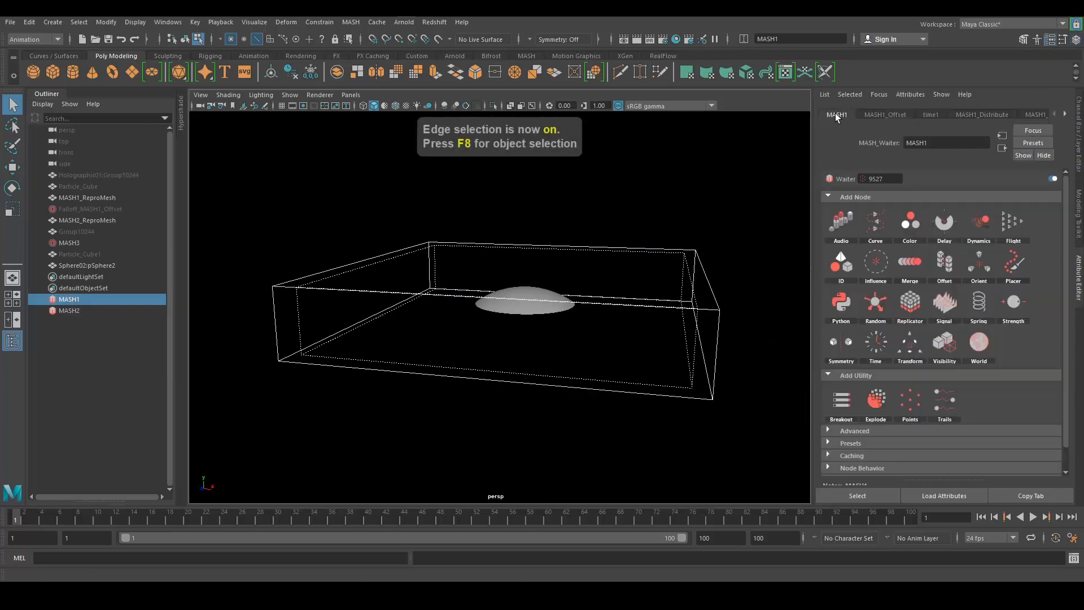
pyautogui.click(982, 115)
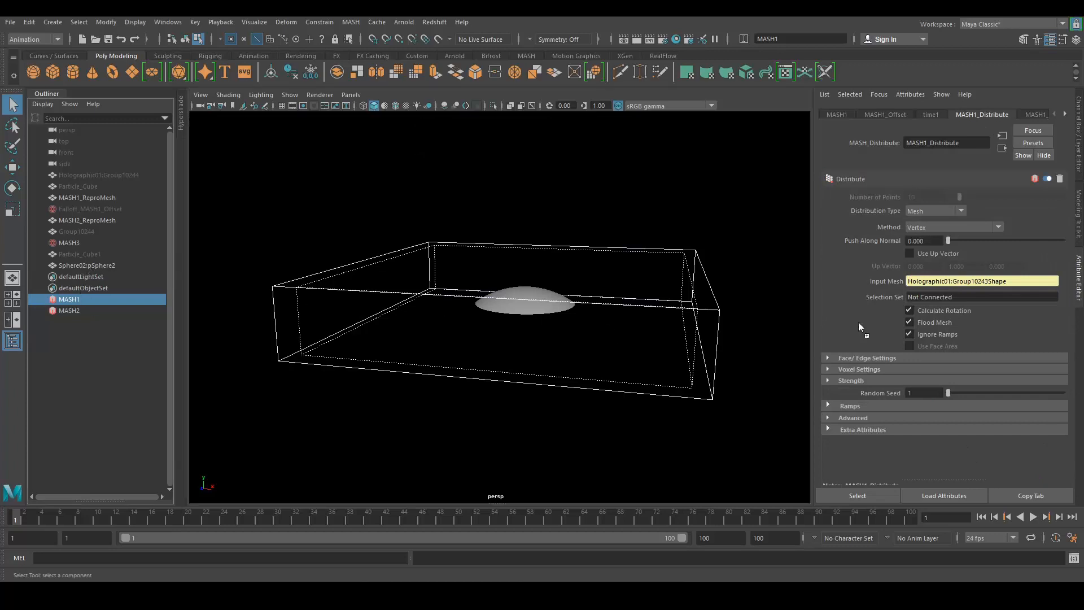
pyautogui.moveTo(923, 283); pyautogui.dragTo(922, 283, button='middle')
# - Connect Sphere02:pSphere2 as the Input Mesh of the MASH2 network's Distribute node and hide the original sphere mesh
pyautogui.click(70, 310)
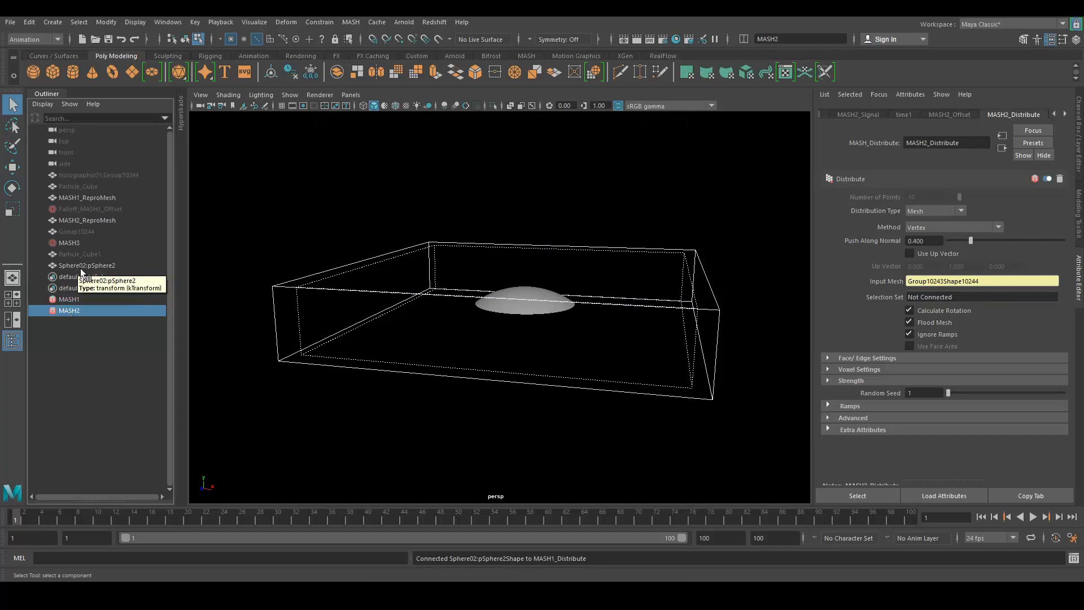
pyautogui.moveTo(76, 265); pyautogui.dragTo(915, 282, button='middle')
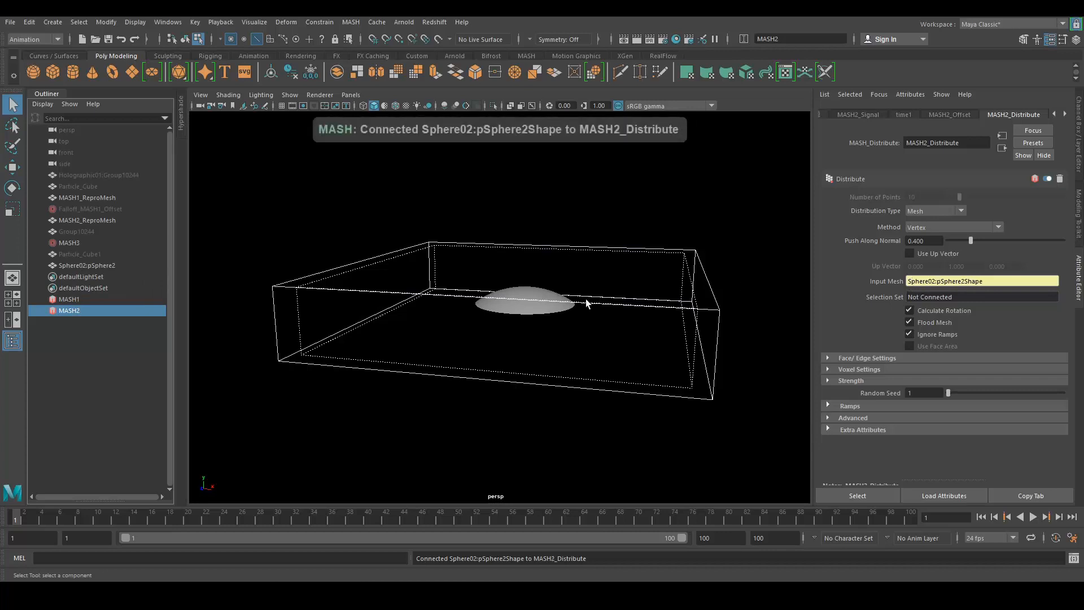
pyautogui.click(536, 320)
pyautogui.press('F10')
pyautogui.click(90, 265)
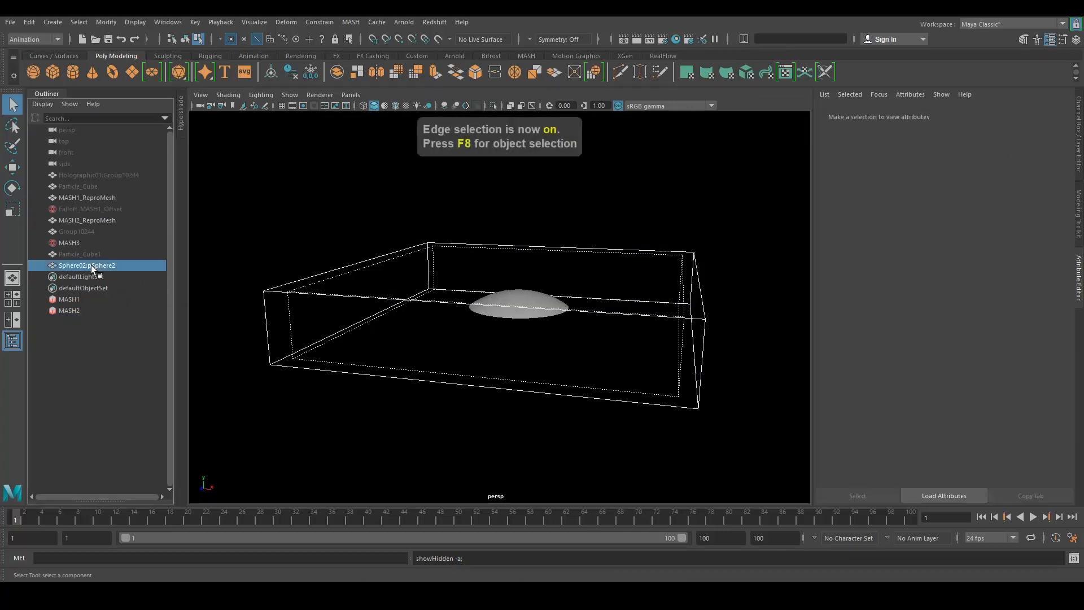
pyautogui.hotkey('ctrl', 'h')
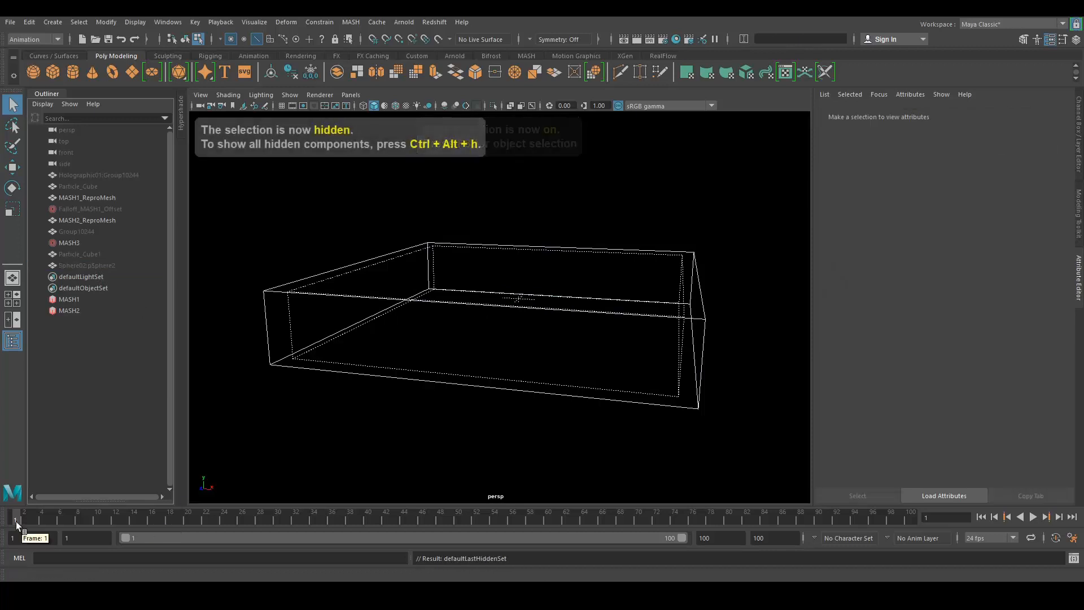
# - Play the animation to review the MASH particles on the hidden sphere, and scrub back to frame 1
pyautogui.hotkey('alt', 'v')
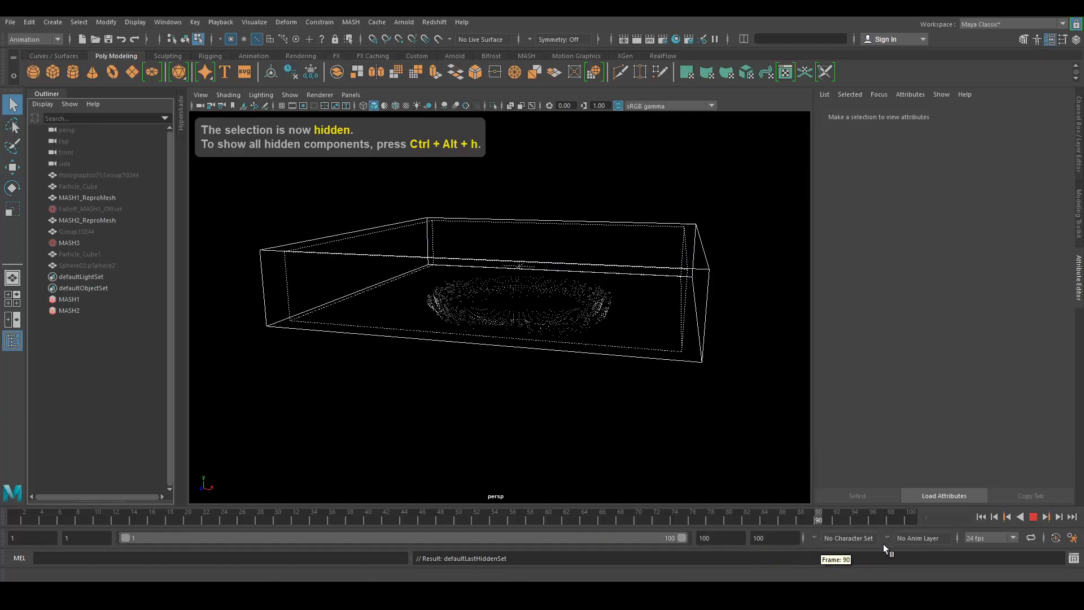
pyautogui.moveTo(916, 546); pyautogui.dragTo(149, 546)
pyautogui.moveTo(77, 540); pyautogui.dragTo(12, 543)
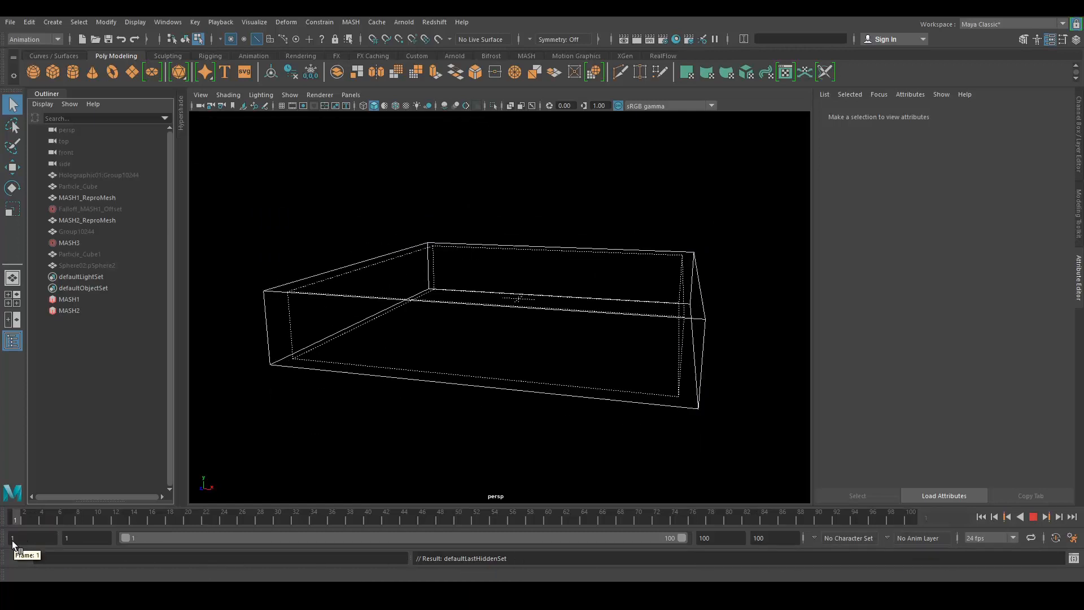
pyautogui.scroll(4, 445, 358)
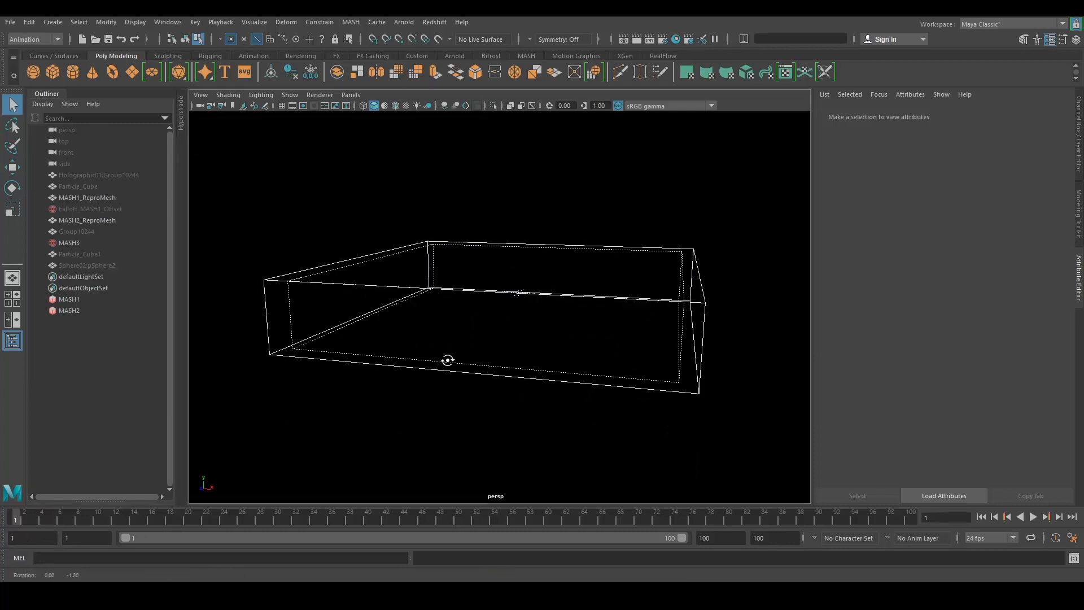
pyautogui.keyDown('alt'); pyautogui.moveTo(419, 318); pyautogui.dragTo(432, 341, button='right'); pyautogui.keyUp('alt')
pyautogui.keyDown('alt'); pyautogui.moveTo(504, 350); pyautogui.dragTo(494, 343, button='middle'); pyautogui.keyUp('alt')
pyautogui.keyDown('alt'); pyautogui.moveTo(558, 344); pyautogui.dragTo(530, 329, button='right'); pyautogui.keyUp('alt')
pyautogui.keyDown('alt'); pyautogui.moveTo(524, 316); pyautogui.dragTo(523, 329, button='middle'); pyautogui.keyUp('alt')
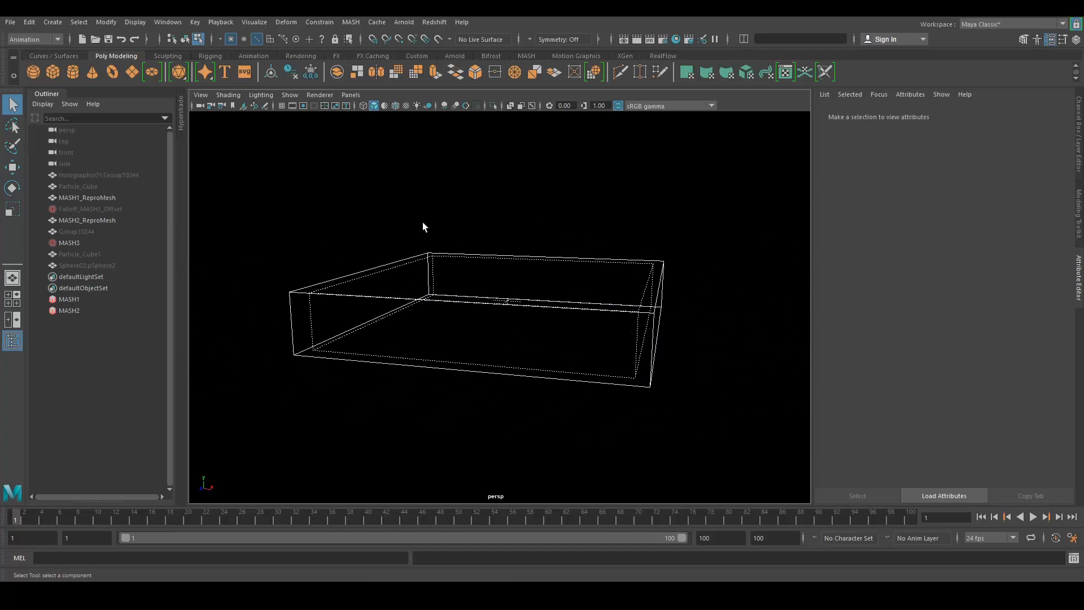
pyautogui.scroll(5, 429, 234)
pyautogui.scroll(-3, 551, 309)
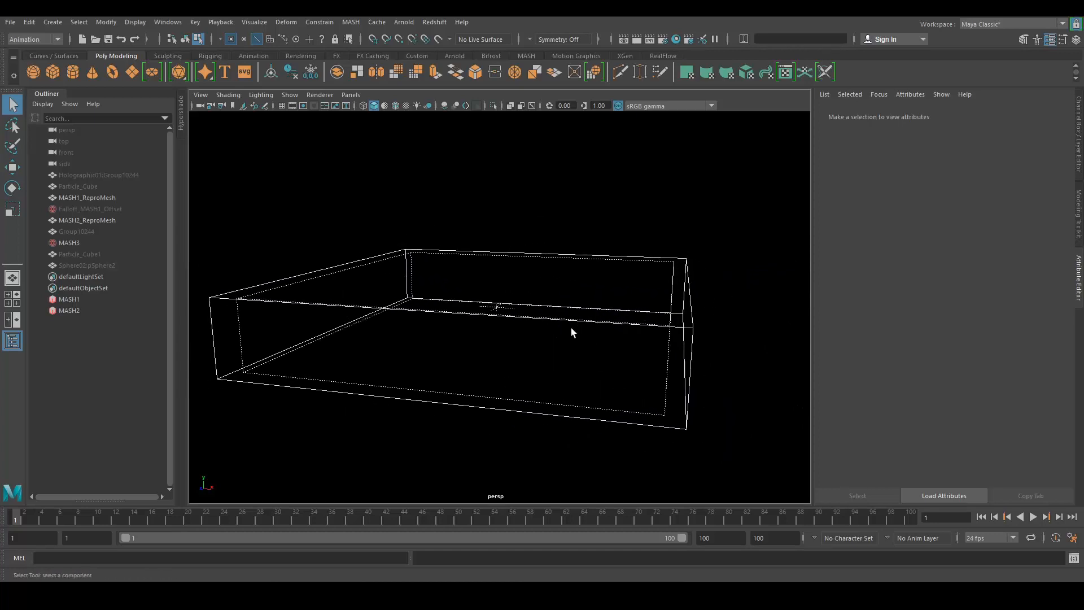
# - Switch to File Explorer, play the preview videos Maya_Holographic_HUD_02, Maya_Holographic_HUD_01_clean and Maya_Holographic_HUD_01, and return to Maya
pyautogui.hotkey('alt', 'Tab')
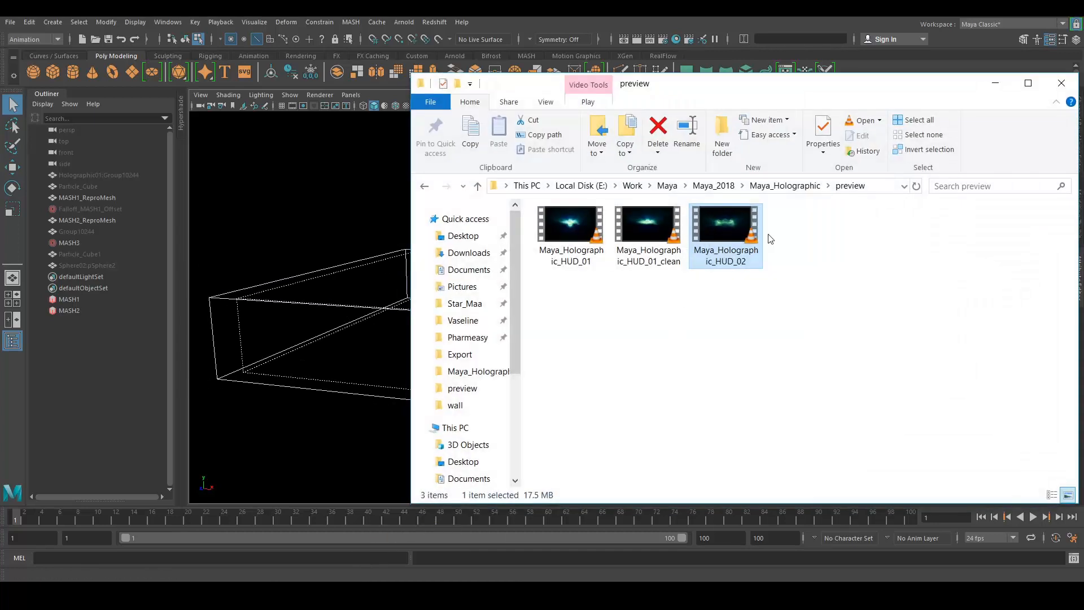
pyautogui.doubleClick(726, 236)
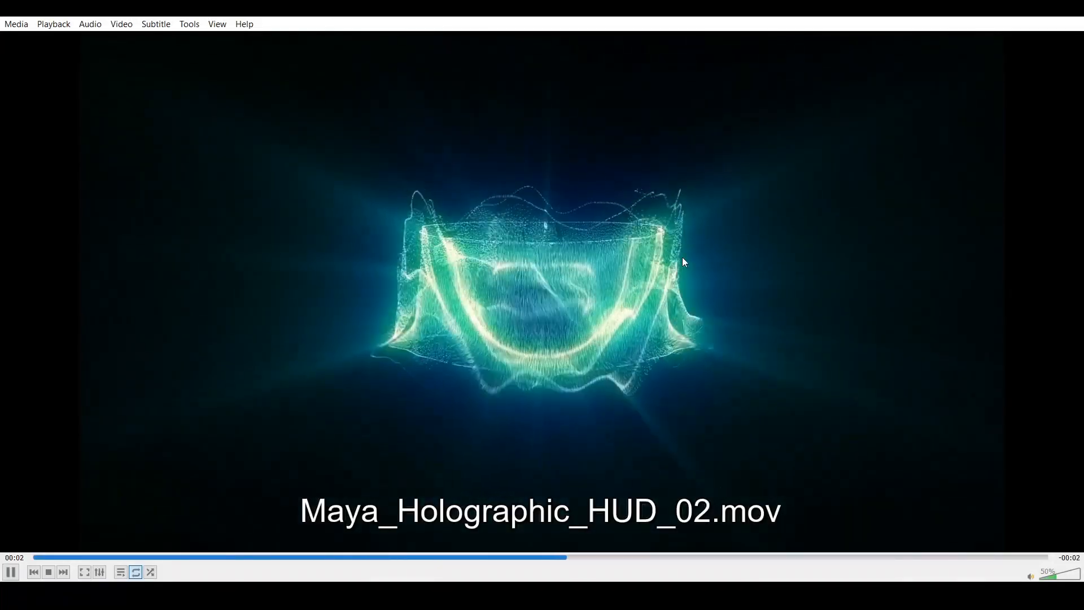
pyautogui.hotkey('alt', 'F4')
pyautogui.doubleClick(644, 231)
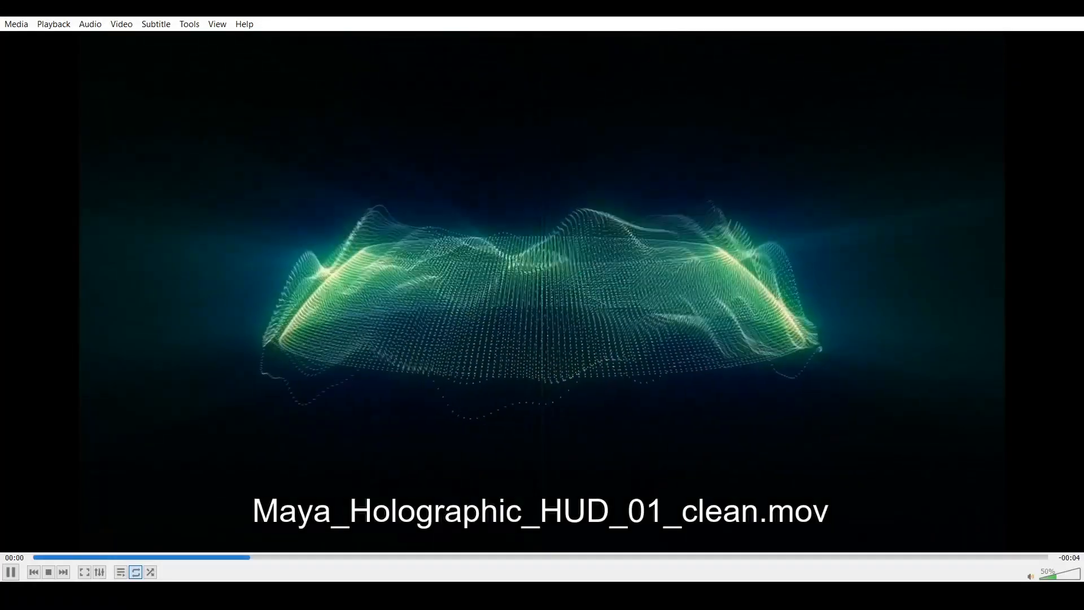
pyautogui.hotkey('alt', 'F4')
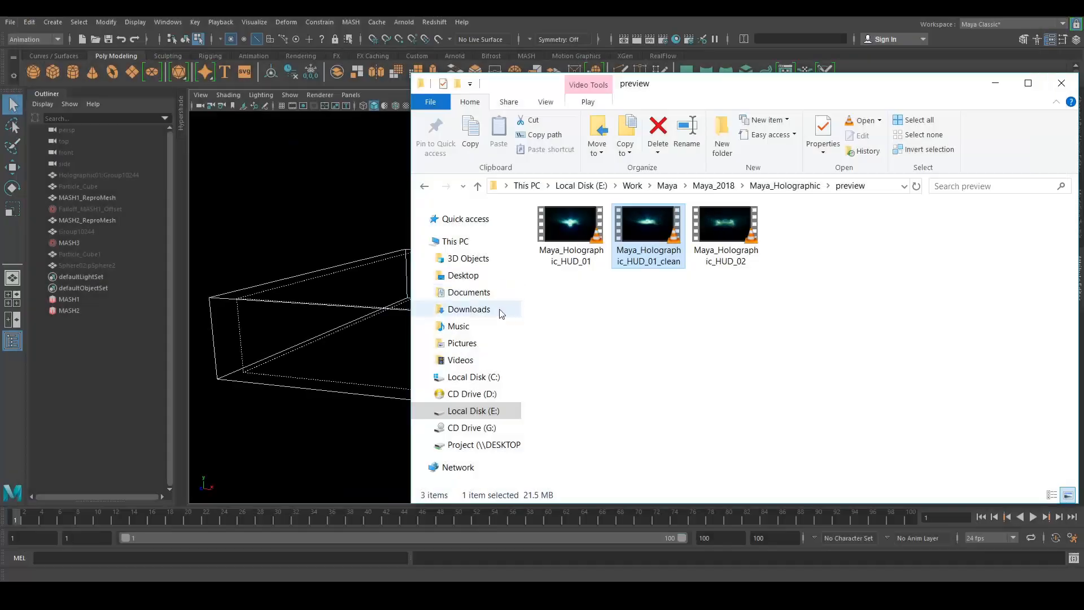
pyautogui.doubleClick(560, 241)
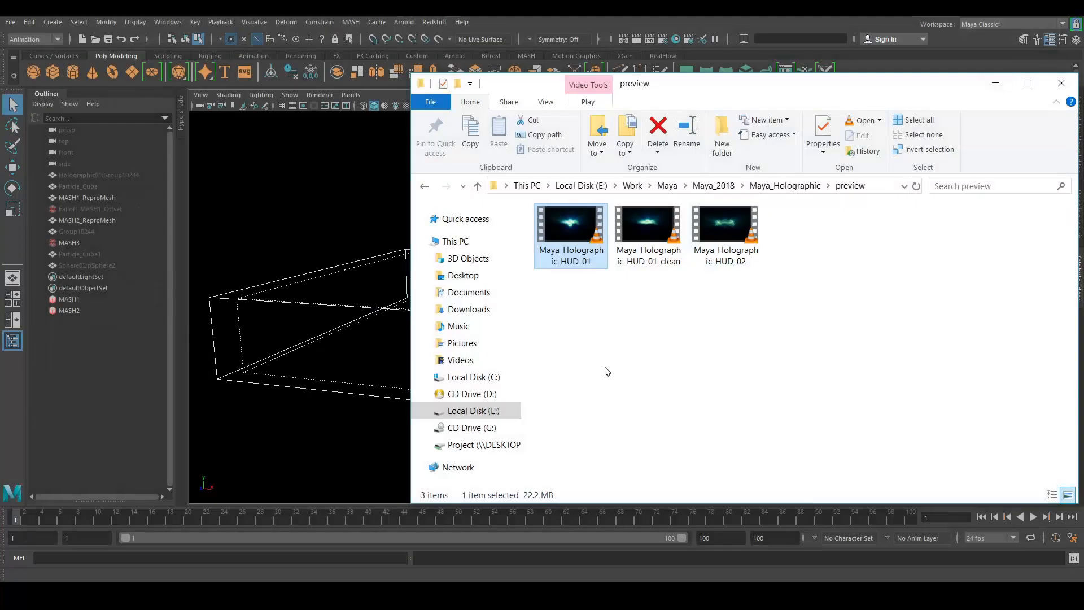
pyautogui.click(995, 85)
# - Replace the Attribute Editor with the Channel Box and Layer Editor to widen the perspective view
pyautogui.keyDown('alt'); pyautogui.moveTo(644, 346); pyautogui.dragTo(535, 330, button='right'); pyautogui.keyUp('alt')
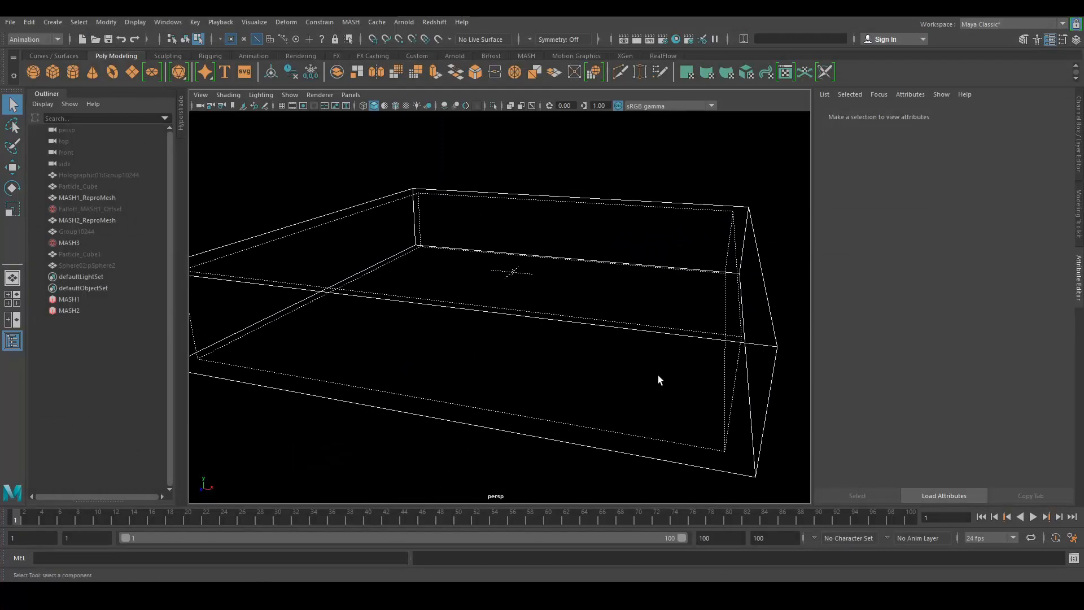
pyautogui.keyDown('alt'); pyautogui.moveTo(658, 375); pyautogui.dragTo(562, 315, button='right'); pyautogui.keyUp('alt')
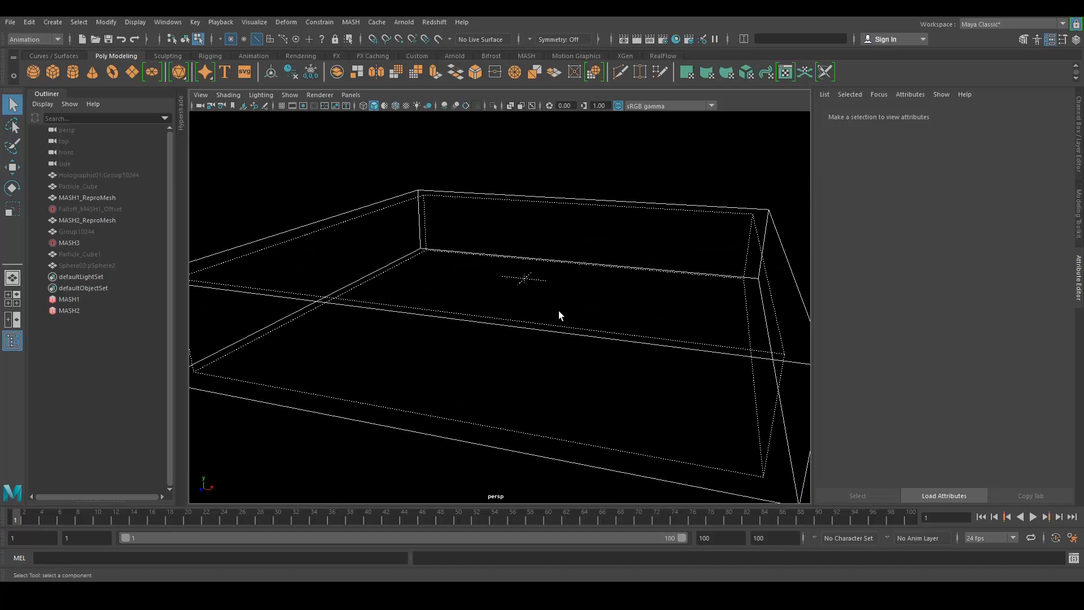
pyautogui.keyDown('alt'); pyautogui.moveTo(662, 322); pyautogui.dragTo(644, 321, button='right'); pyautogui.keyUp('alt')
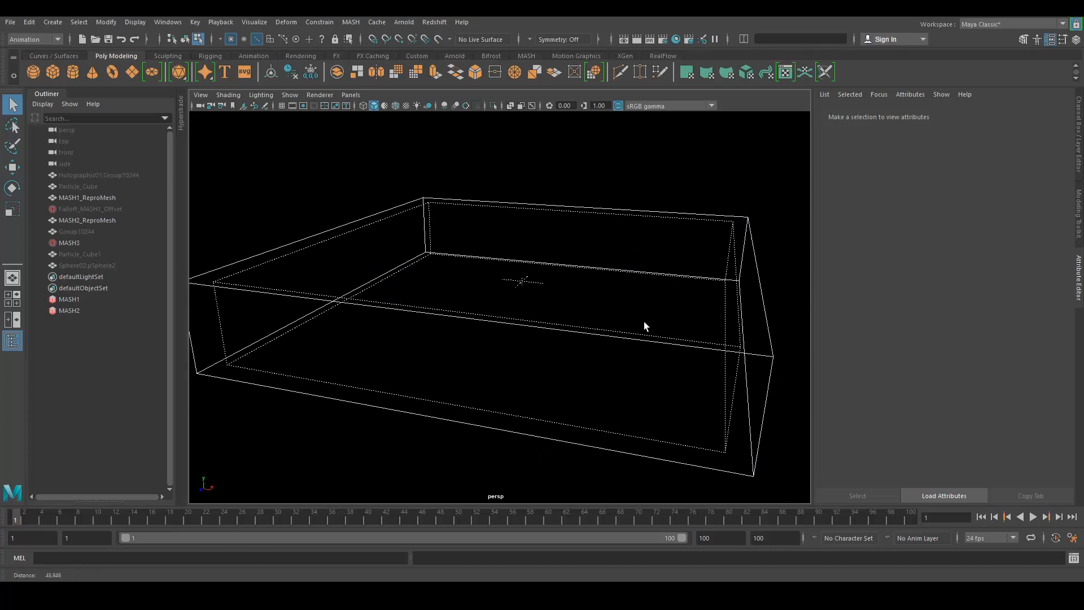
pyautogui.keyDown('alt'); pyautogui.moveTo(537, 251); pyautogui.dragTo(535, 254, button='middle'); pyautogui.keyUp('alt')
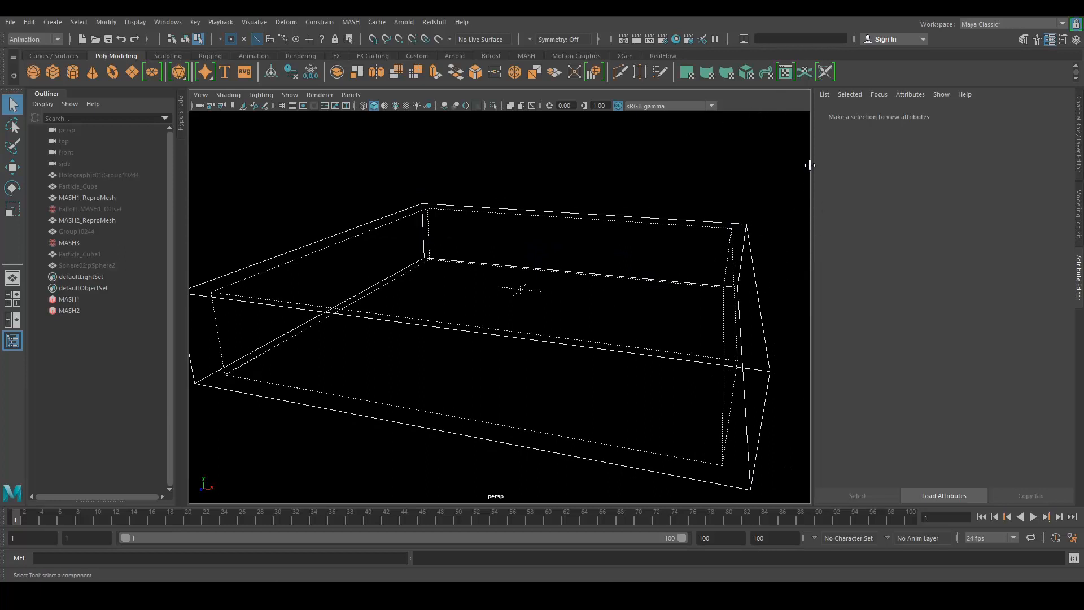
pyautogui.hotkey('ctrl', 'a')
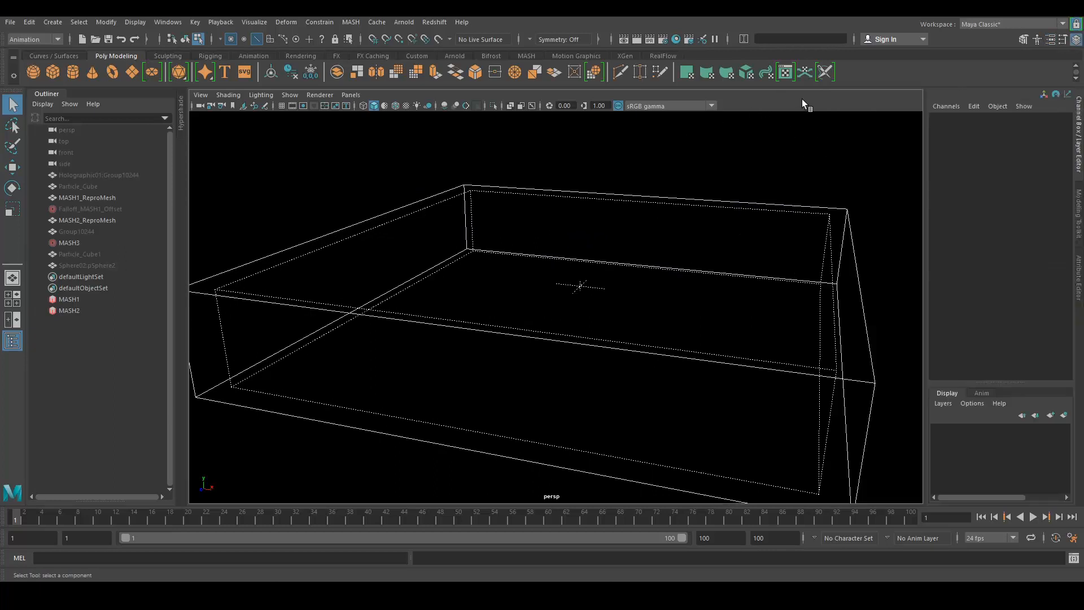